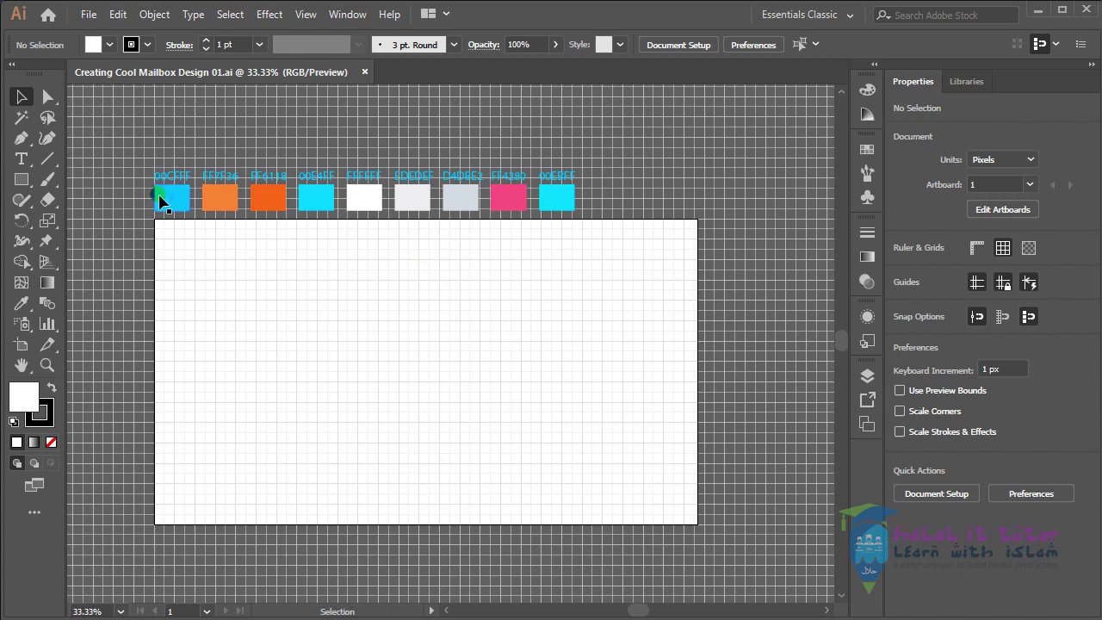
Step: Draw a rectangle over the artboard and snap its right edge to the artboard, making it 1920 × 1080 px
click(21, 179)
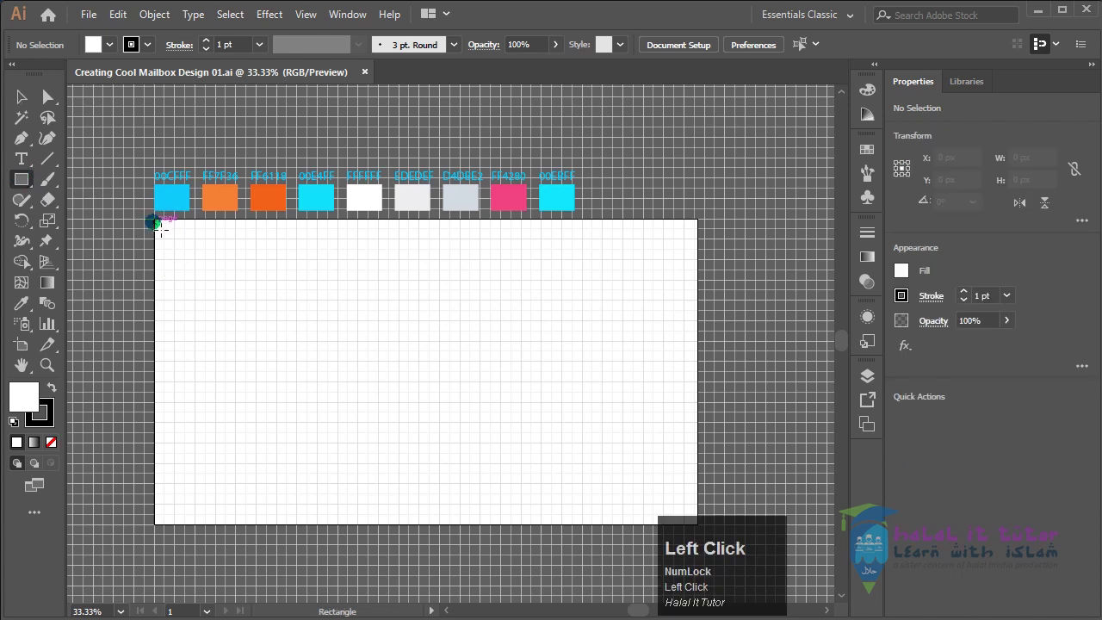
drag(155, 220, 704, 524)
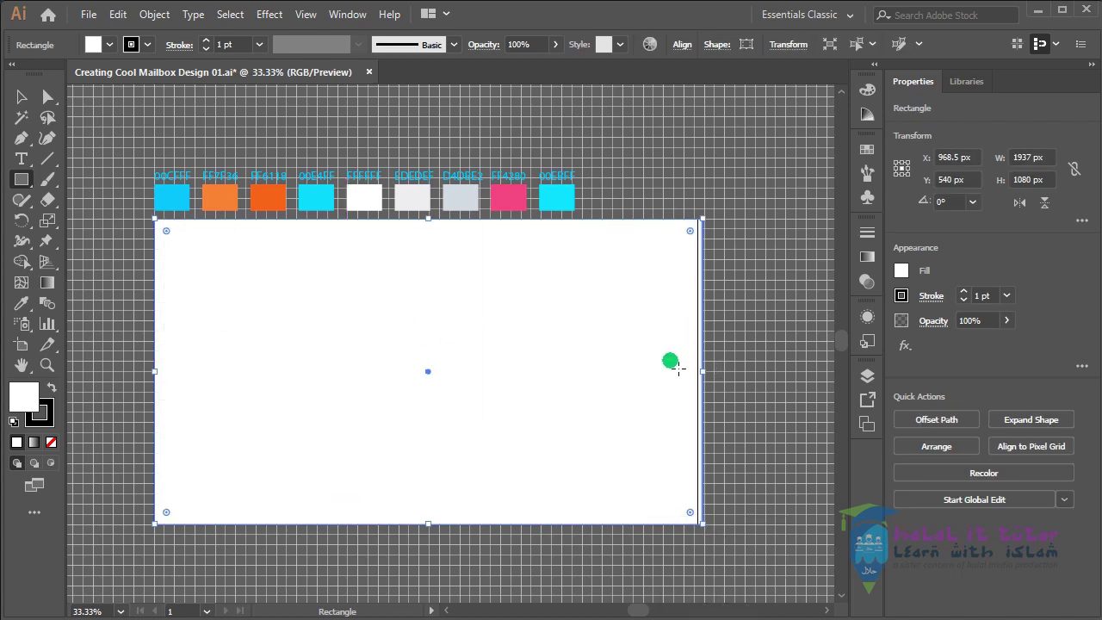
scroll(689, 360, up, 3)
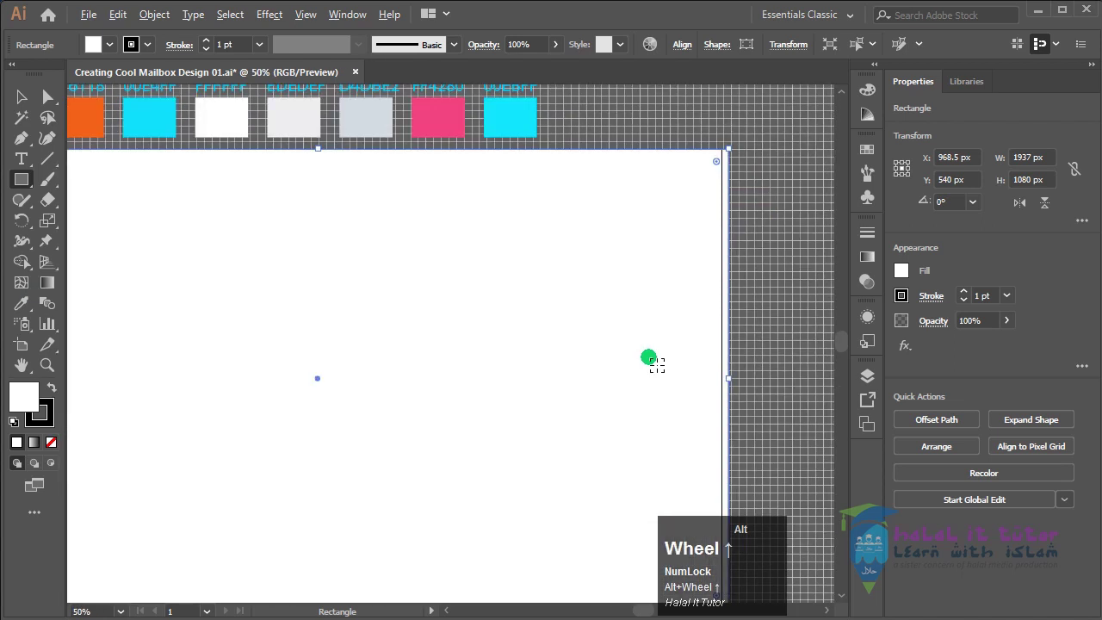
scroll(656, 364, down, 3)
scroll(656, 365, up, 1)
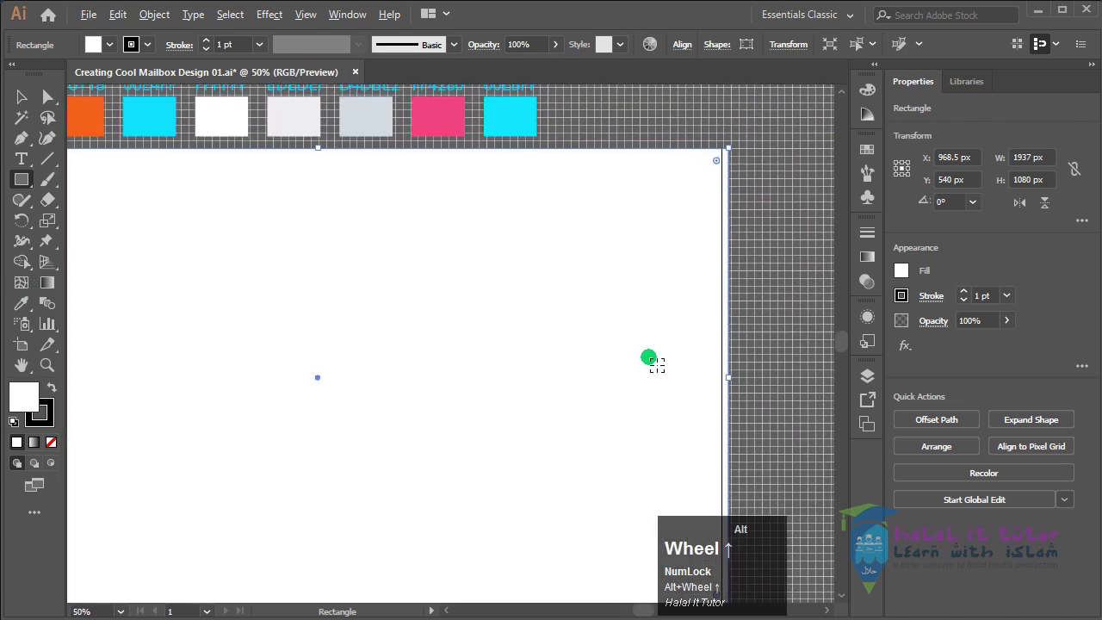
key(space)
drag(419, 373, 541, 428)
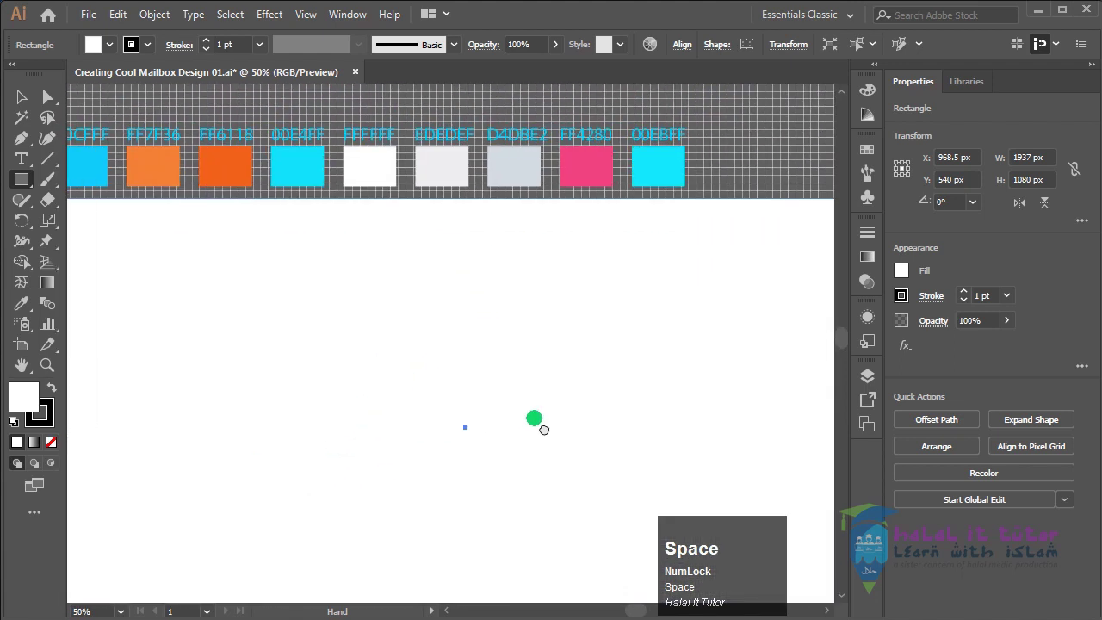
drag(574, 347, 369, 247)
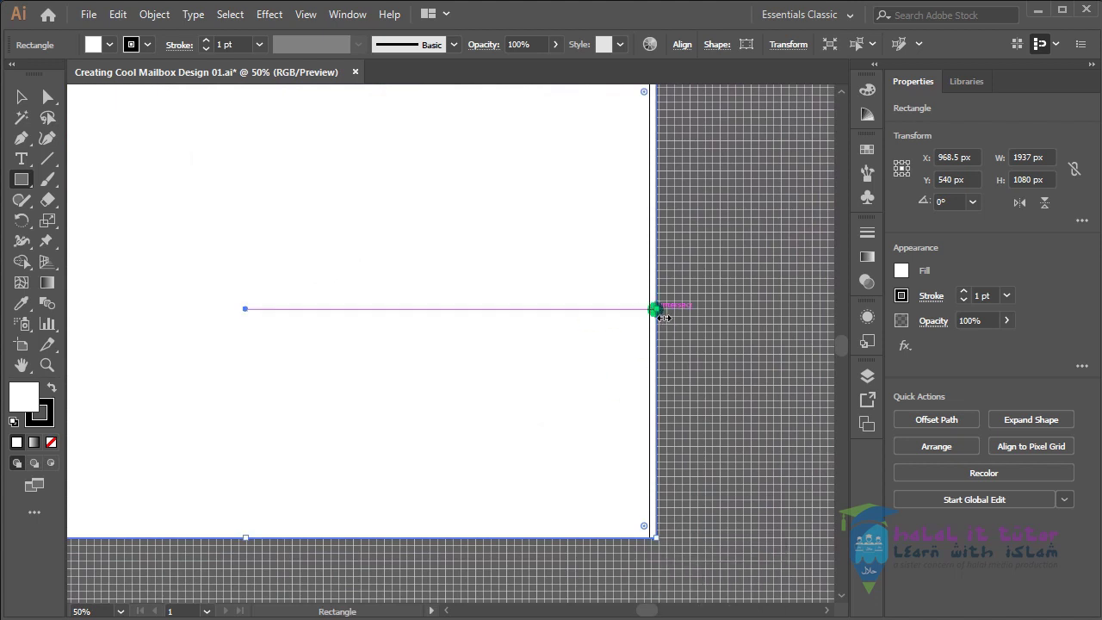
click(21, 97)
mouse_move(656, 308)
mouse_down()
mouse_move(674, 310)
mouse_move(650, 309)
mouse_up()
Step: Fill the artboard-sized rectangle with the blue of the 00CFFF swatch using the Eyedropper, leaving no stroke
key(space)
drag(447, 366, 585, 411)
drag(268, 281, 525, 321)
key(space)
drag(581, 350, 507, 348)
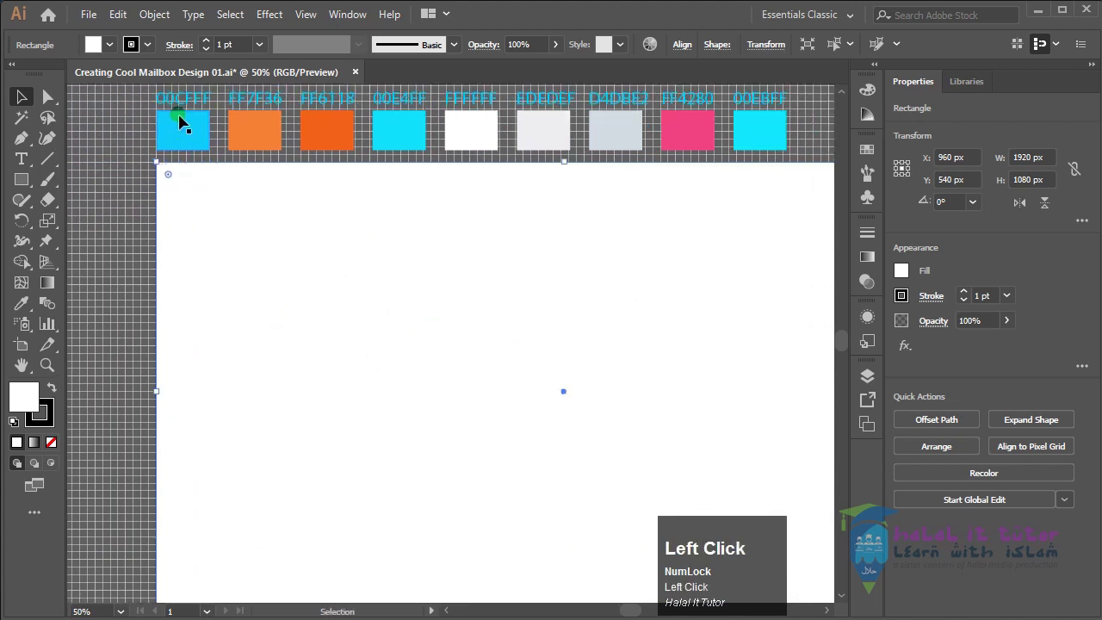
click(108, 325)
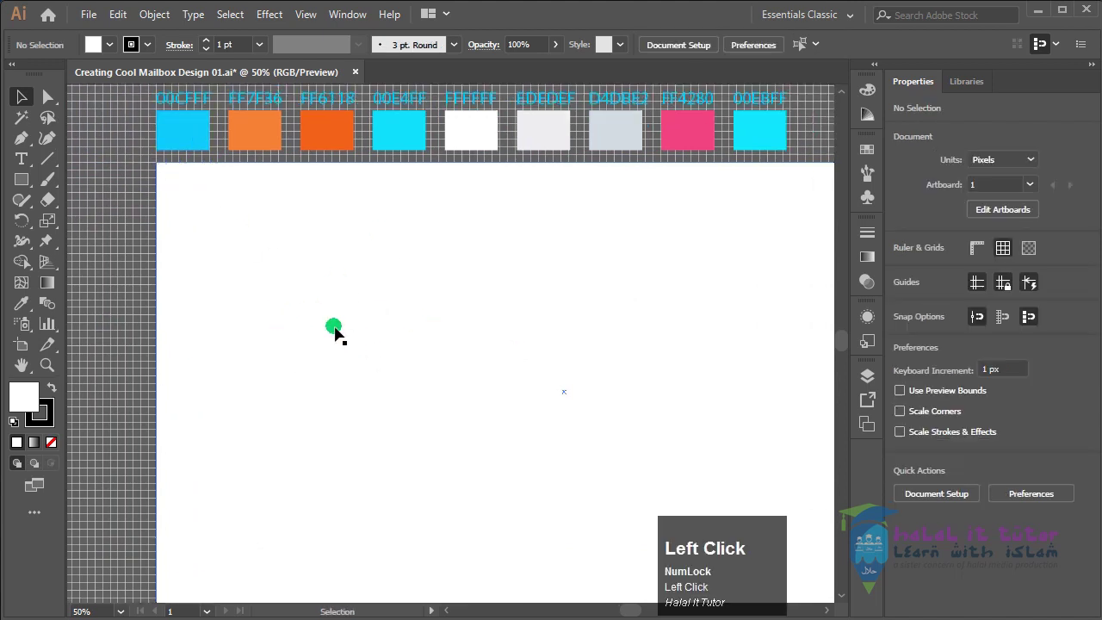
click(222, 272)
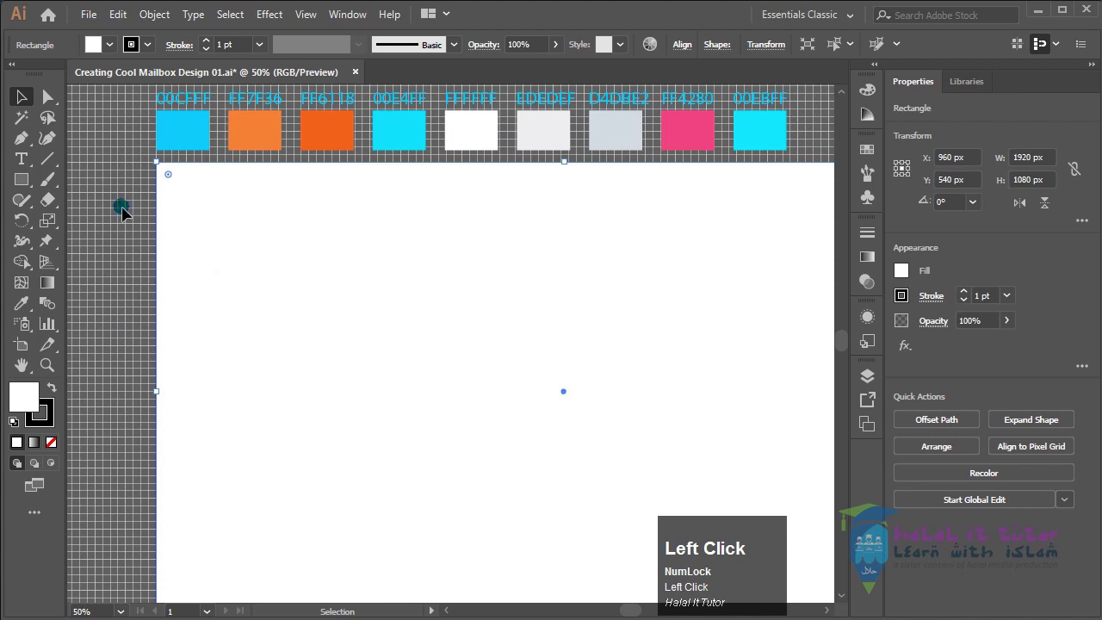
click(174, 131)
click(199, 183)
click(22, 303)
click(198, 142)
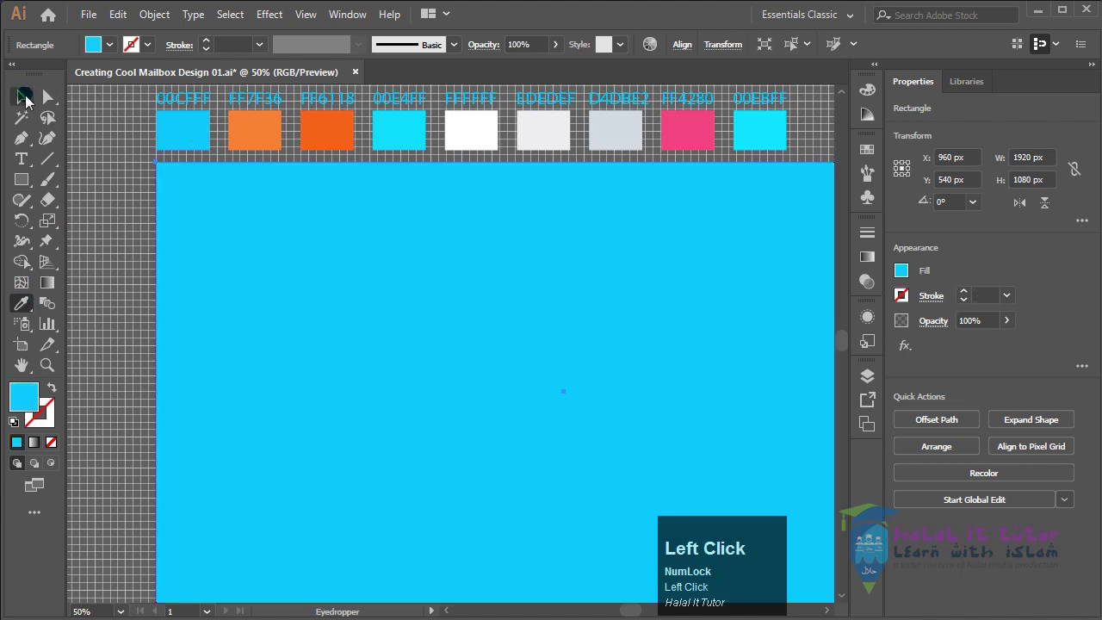
Step: Delete the blue rectangle covering the artboard
click(21, 96)
key(space)
drag(616, 326, 307, 320)
click(644, 278)
click(485, 315)
key(Delete)
key(space)
drag(226, 379, 508, 371)
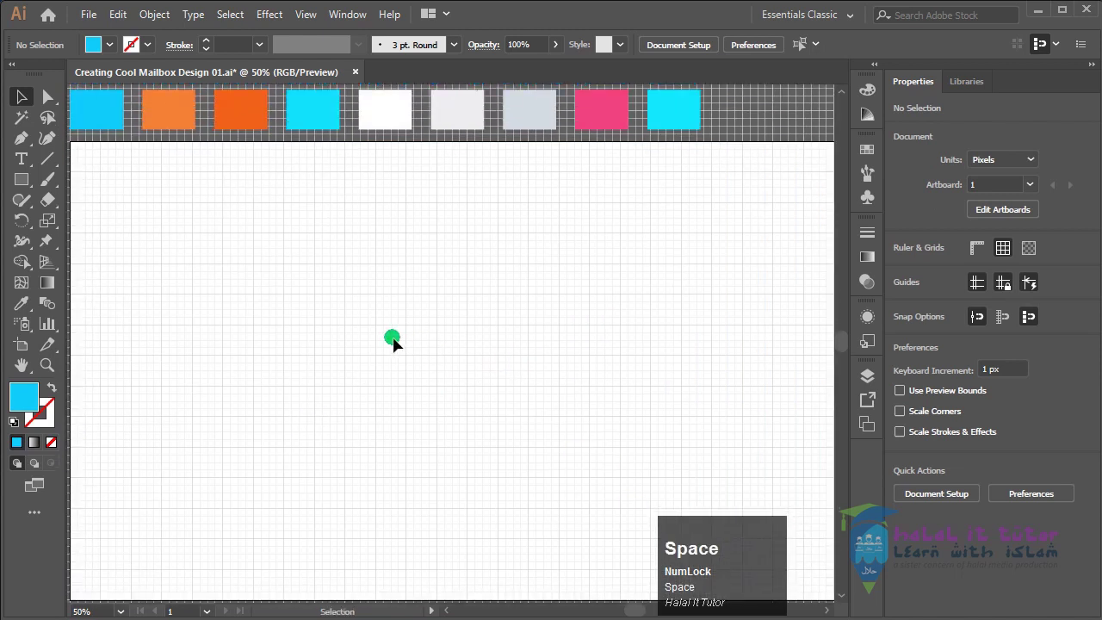
Step: Examine the colour swatches above the artboard one after another
scroll(392, 339, down, 1)
click(216, 178)
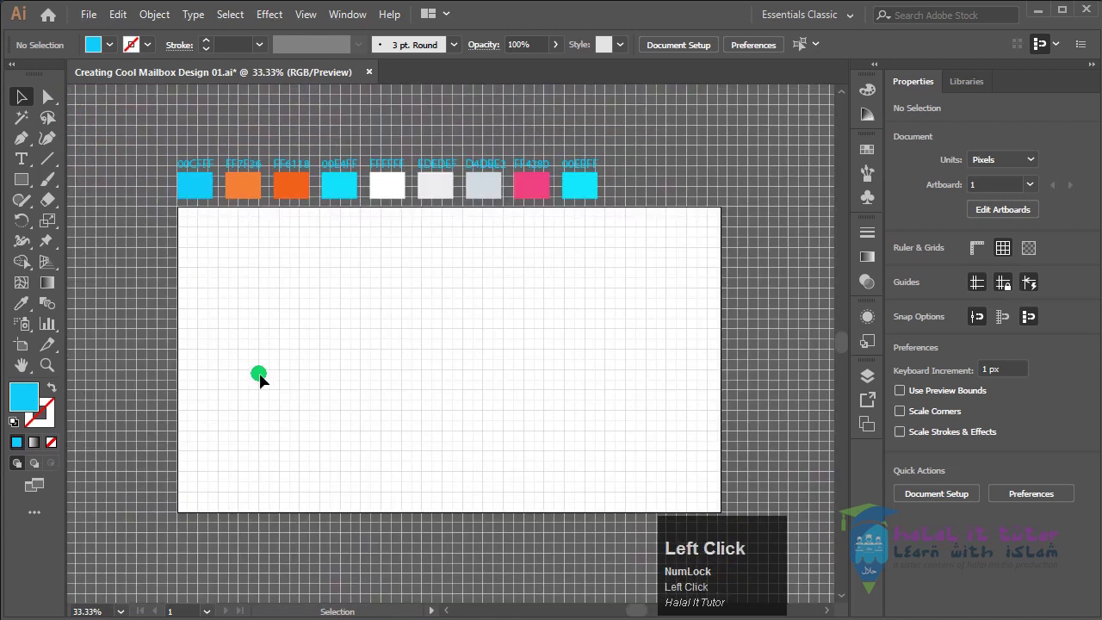
click(250, 188)
click(288, 184)
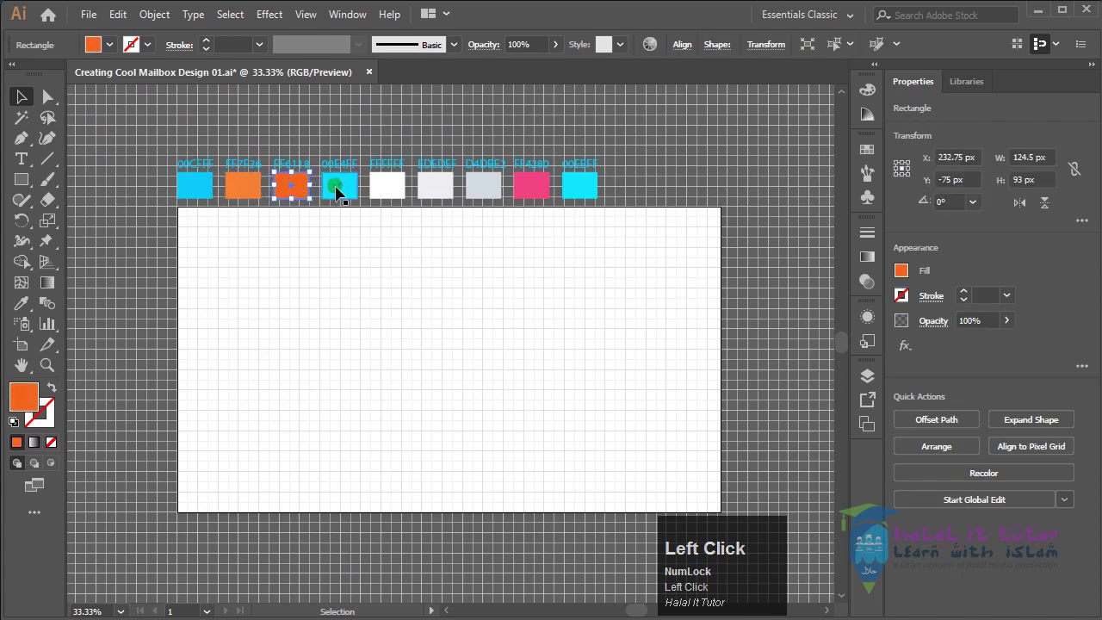
click(342, 191)
click(383, 183)
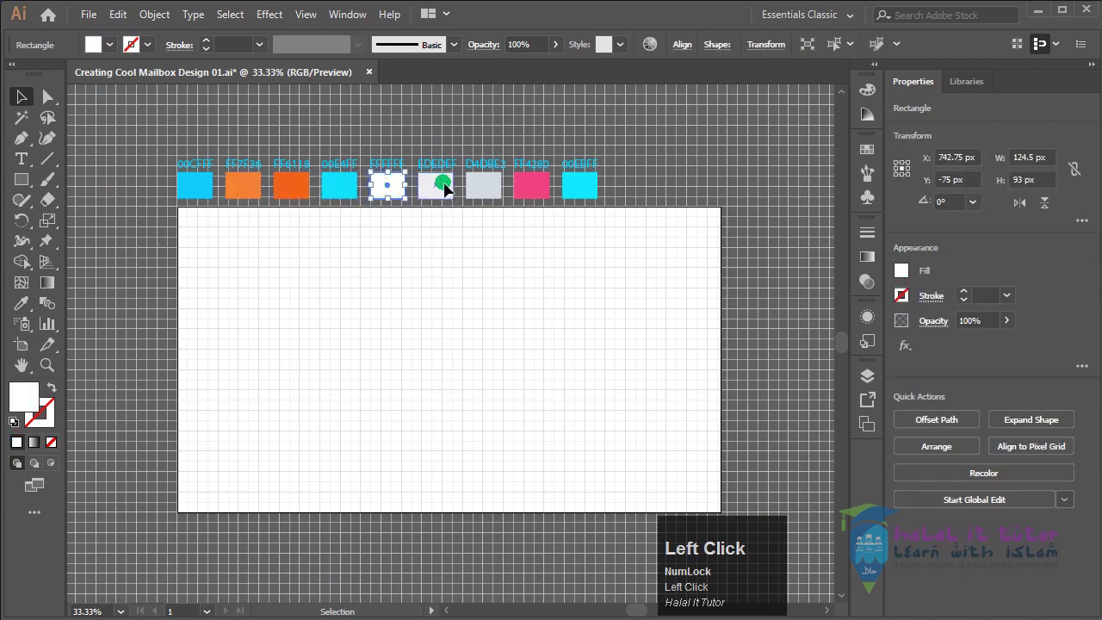
click(436, 182)
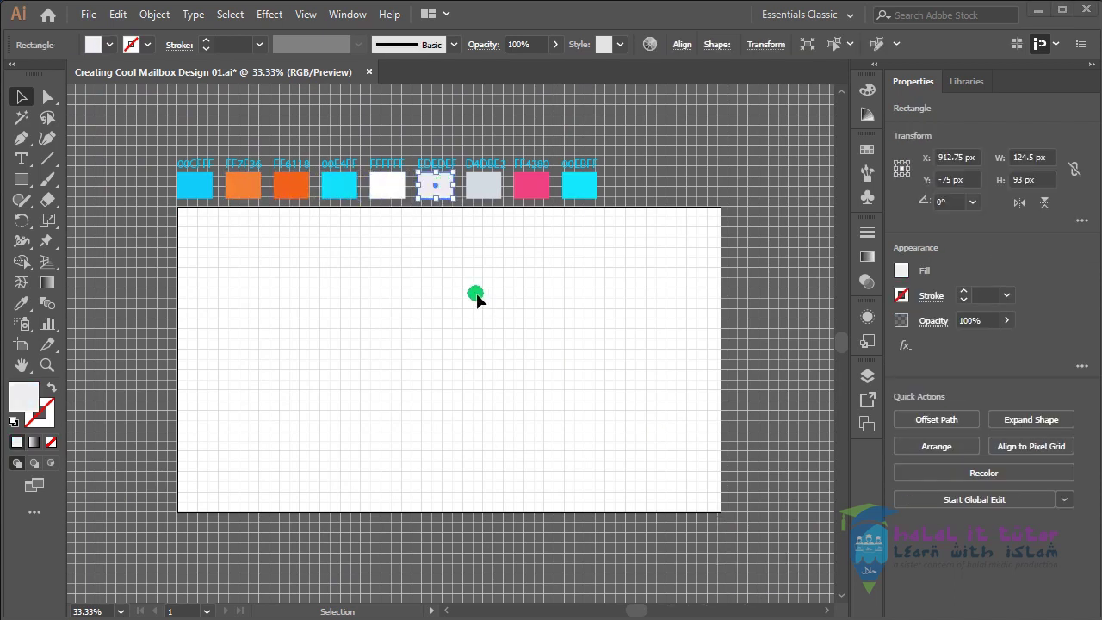
click(534, 184)
click(575, 185)
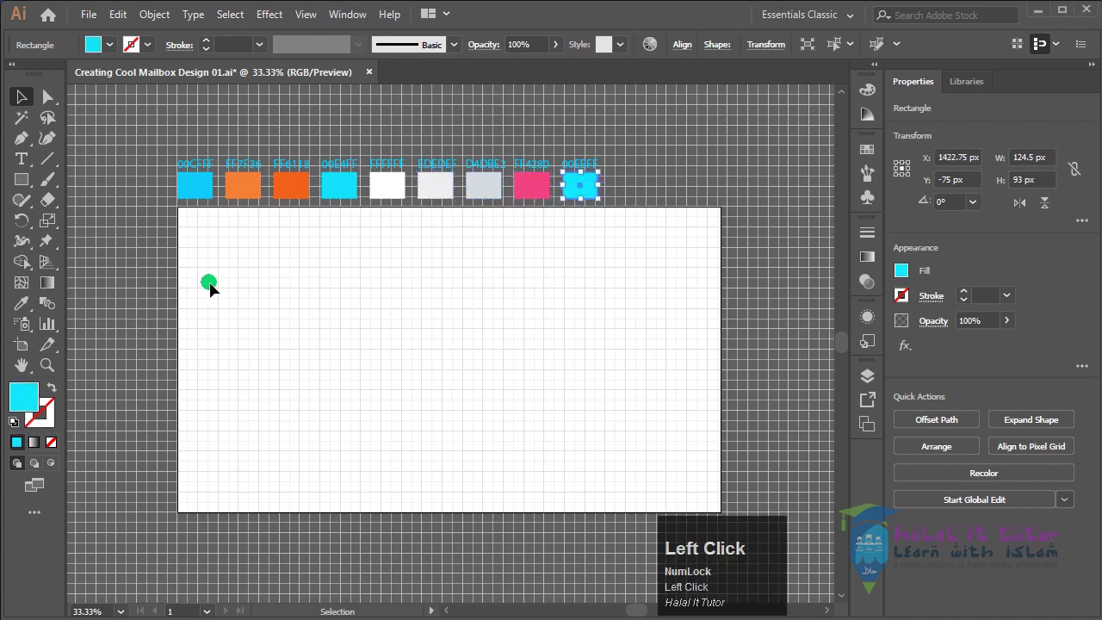
click(234, 271)
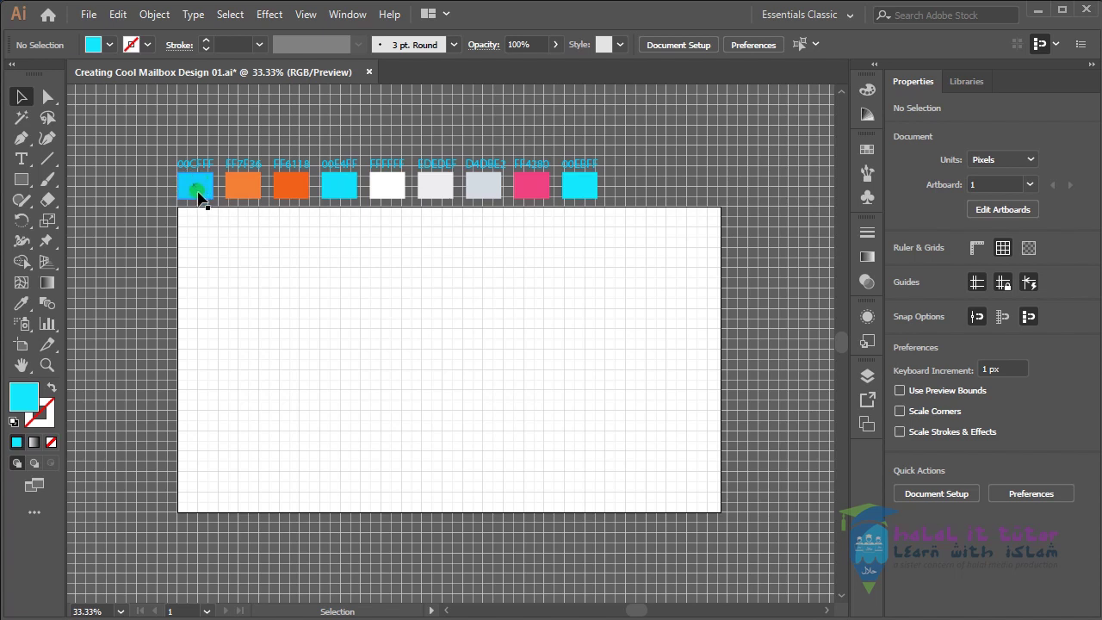
Step: Draw a background rectangle about 1920 × 1068 px on the artboard, filled with the colour of the 00CFFF swatch
click(196, 196)
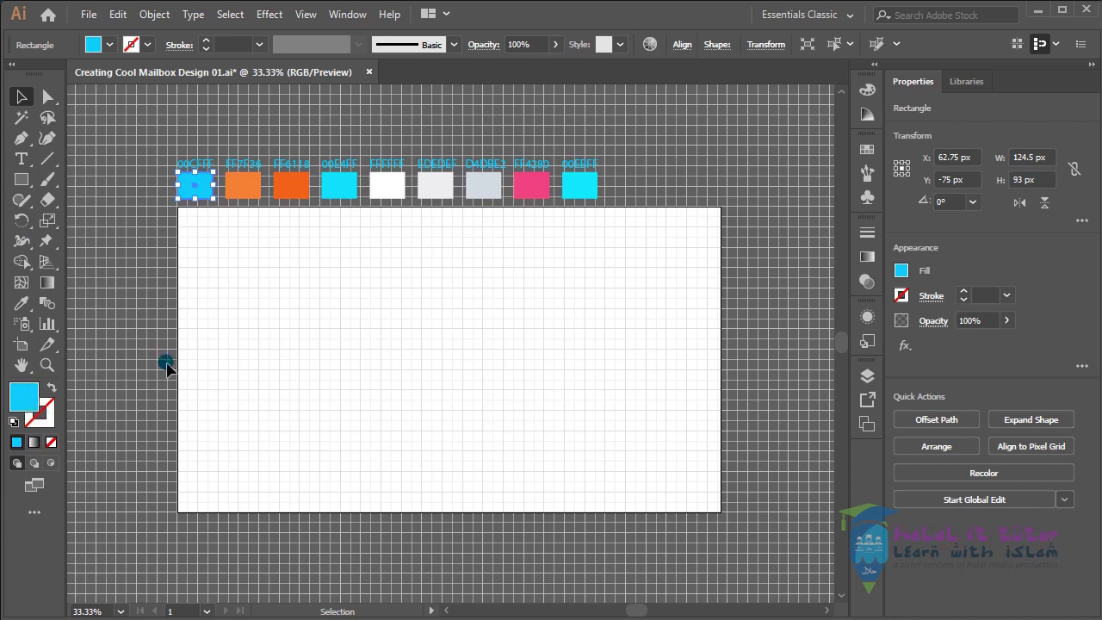
click(21, 179)
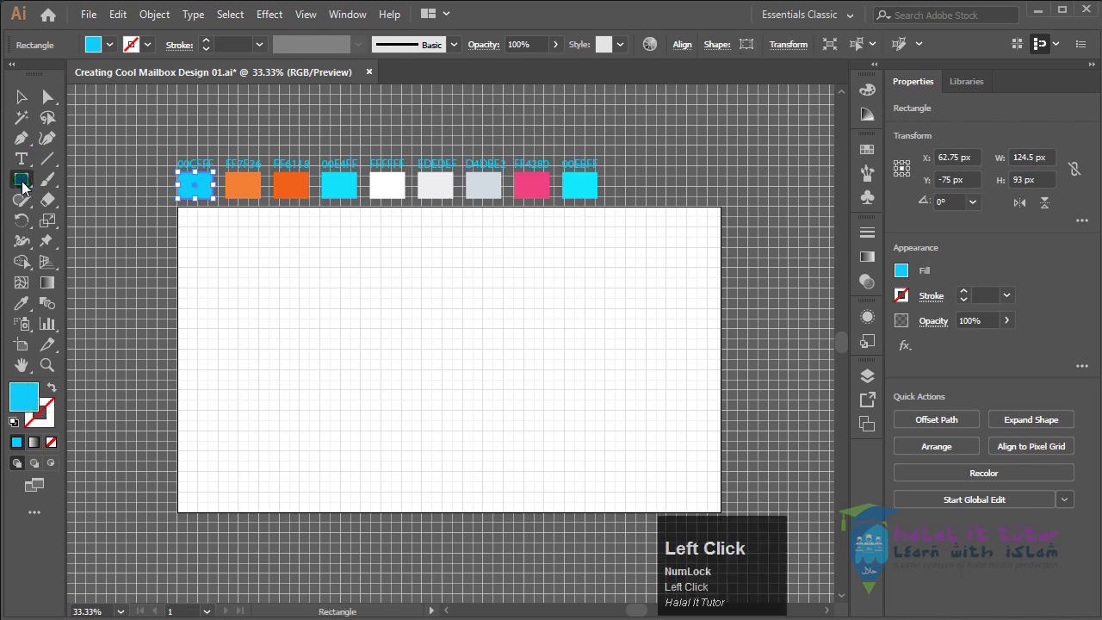
drag(178, 209, 720, 512)
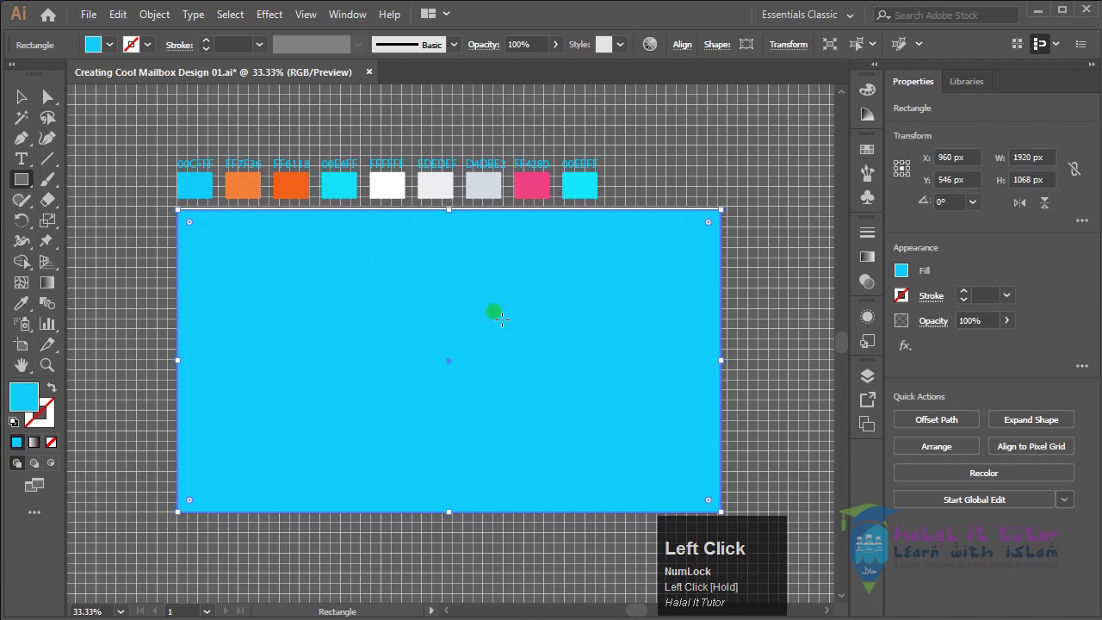
Step: Extend the background rectangle's top edge to the artboard edge, making it 1080 px high
alt+scroll(498, 318, up, 2)
drag(417, 201, 438, 369)
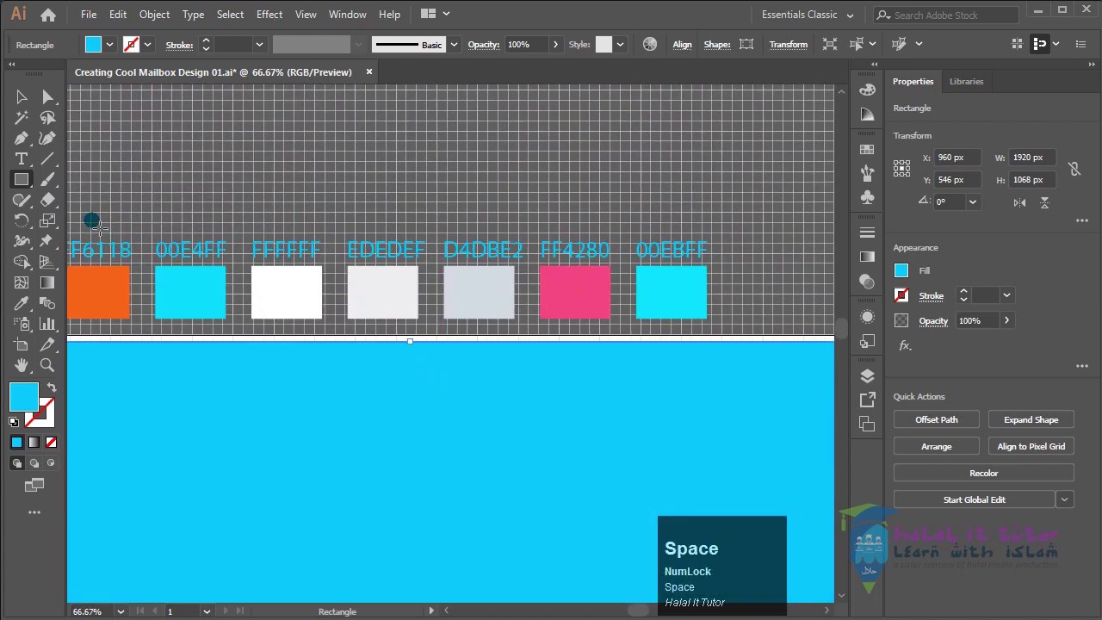
click(19, 97)
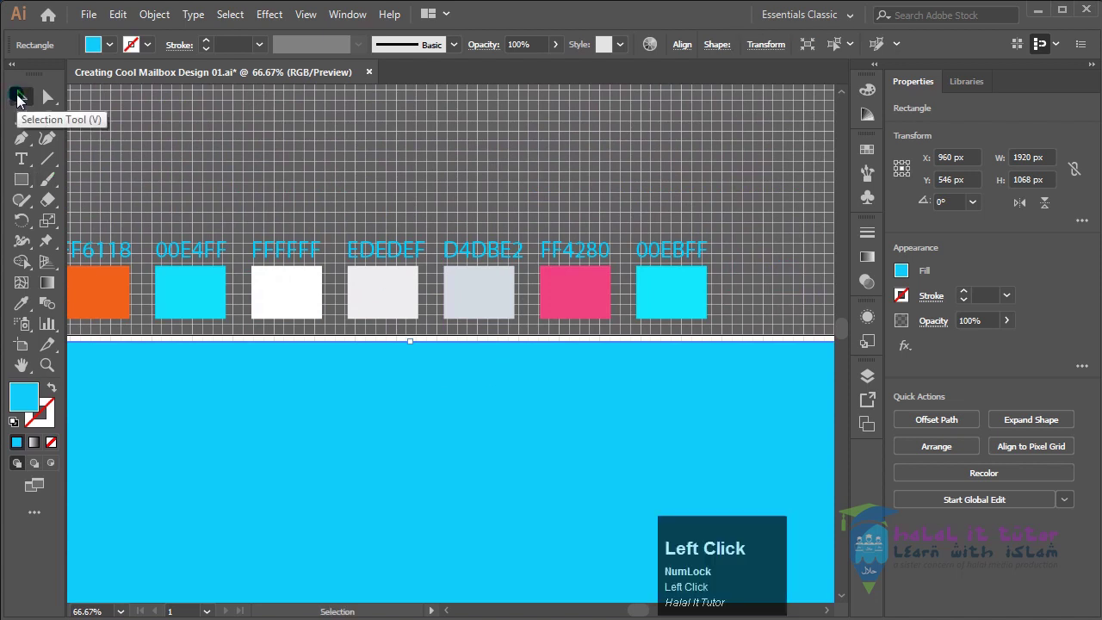
drag(411, 342, 412, 335)
key(space)
drag(729, 397, 479, 302)
Step: Rename Layer 1 as BG and lock it
click(871, 379)
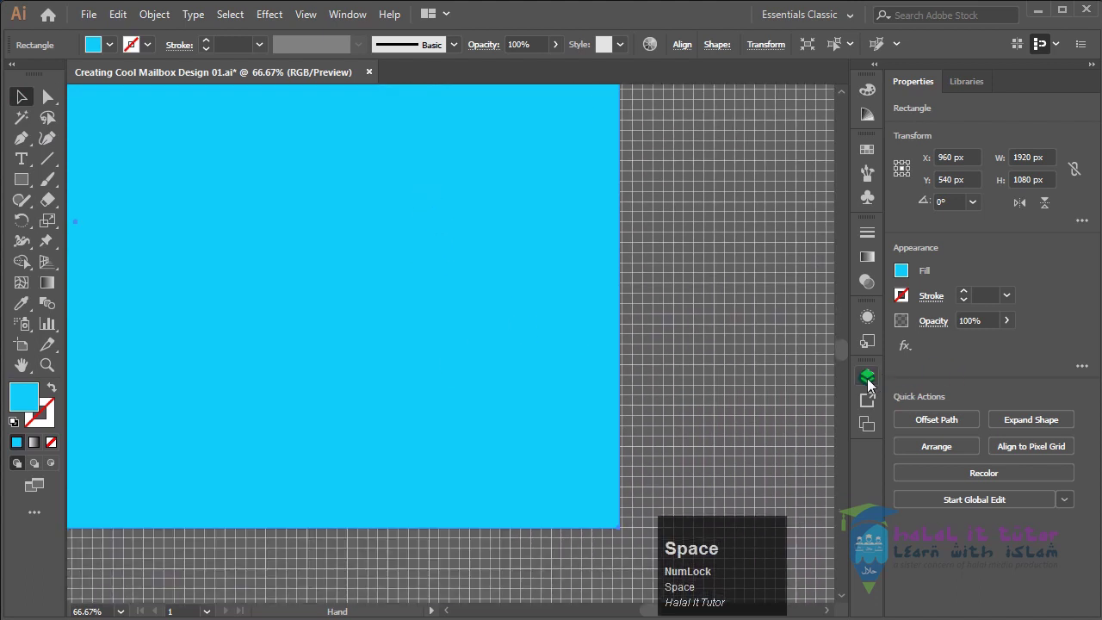
click(868, 378)
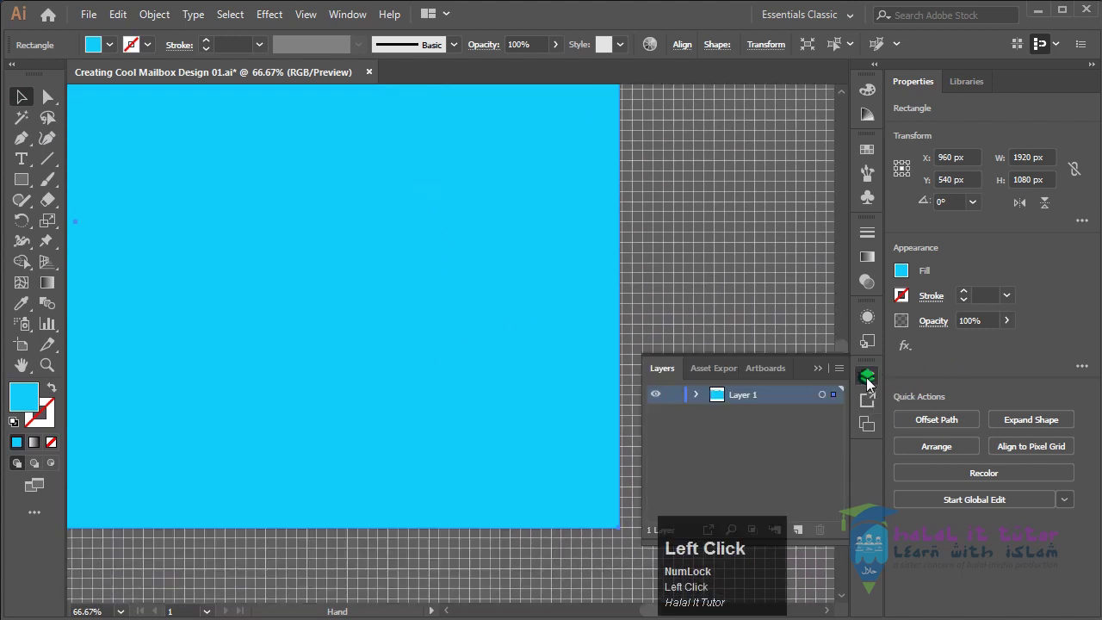
double_click(739, 394)
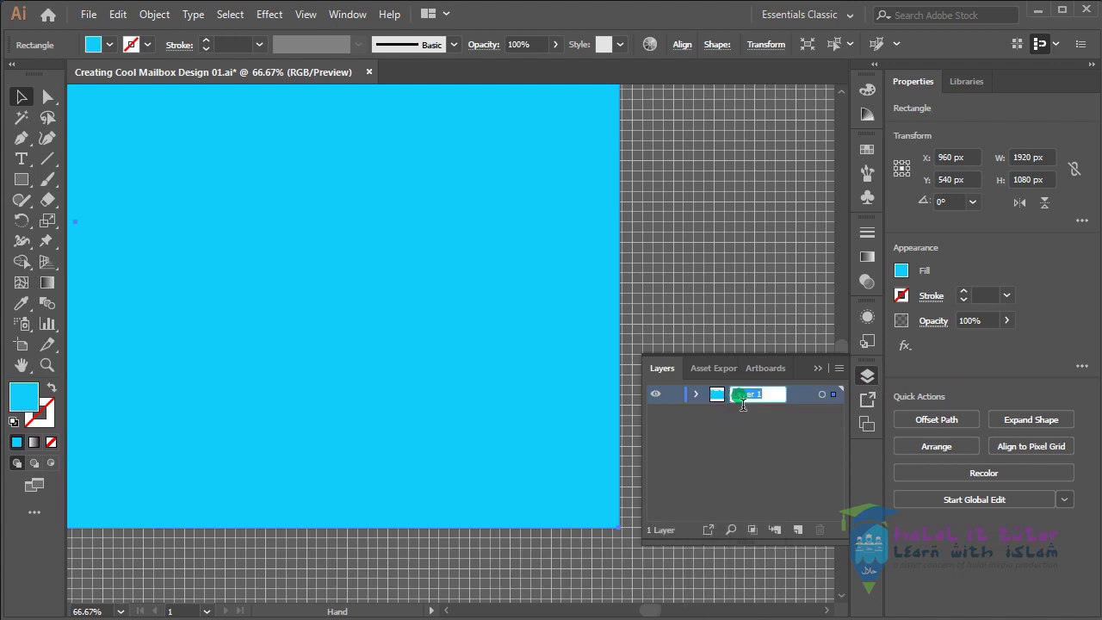
text(BG)
key(Return)
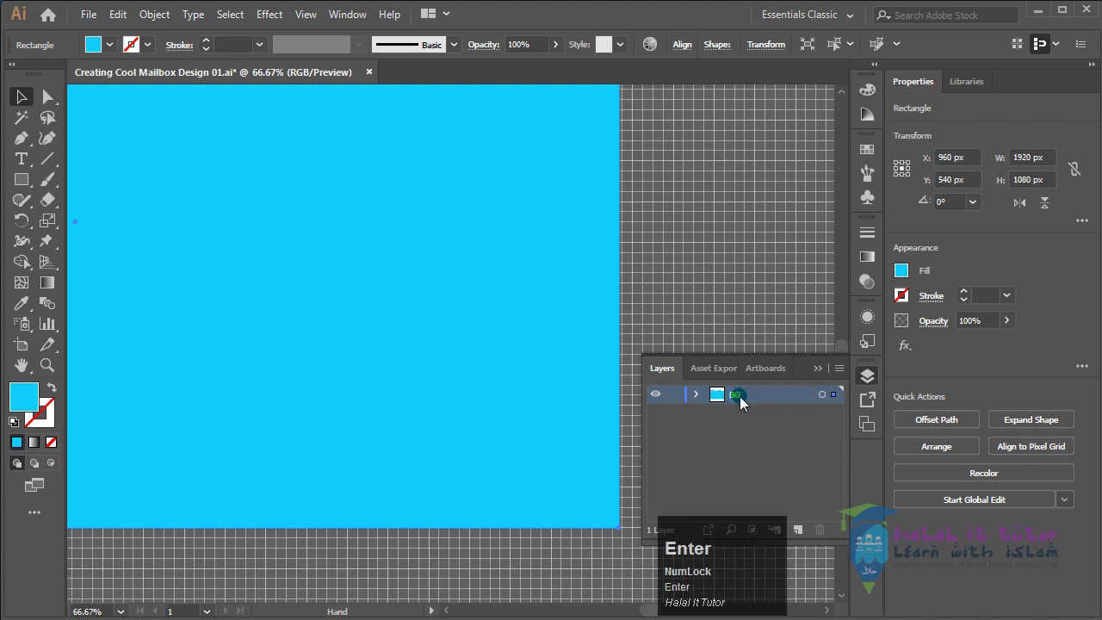
click(749, 426)
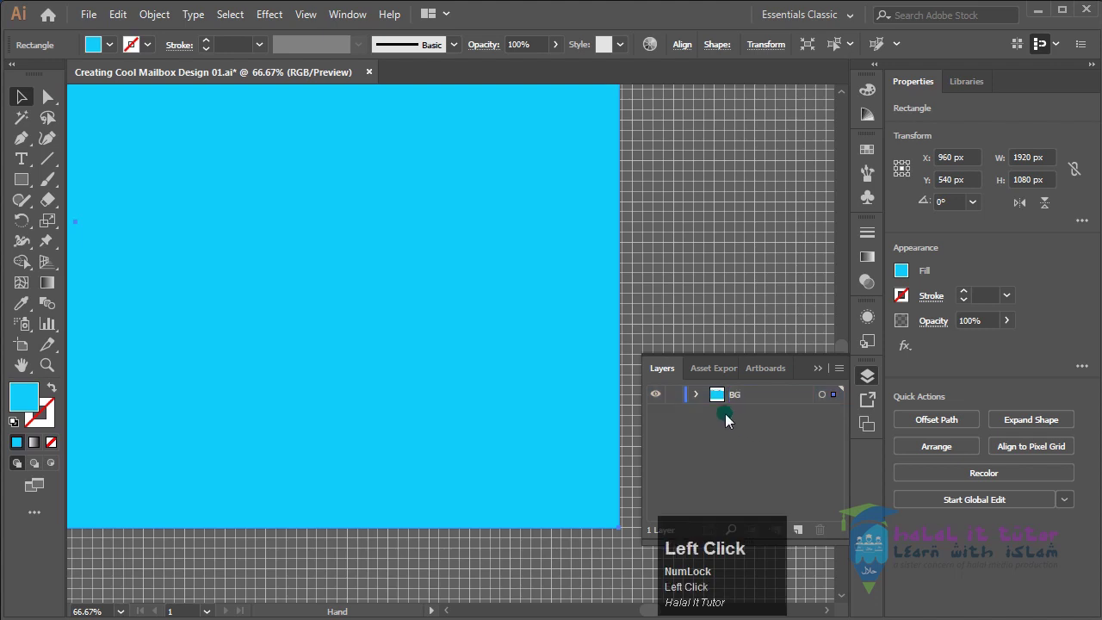
click(673, 395)
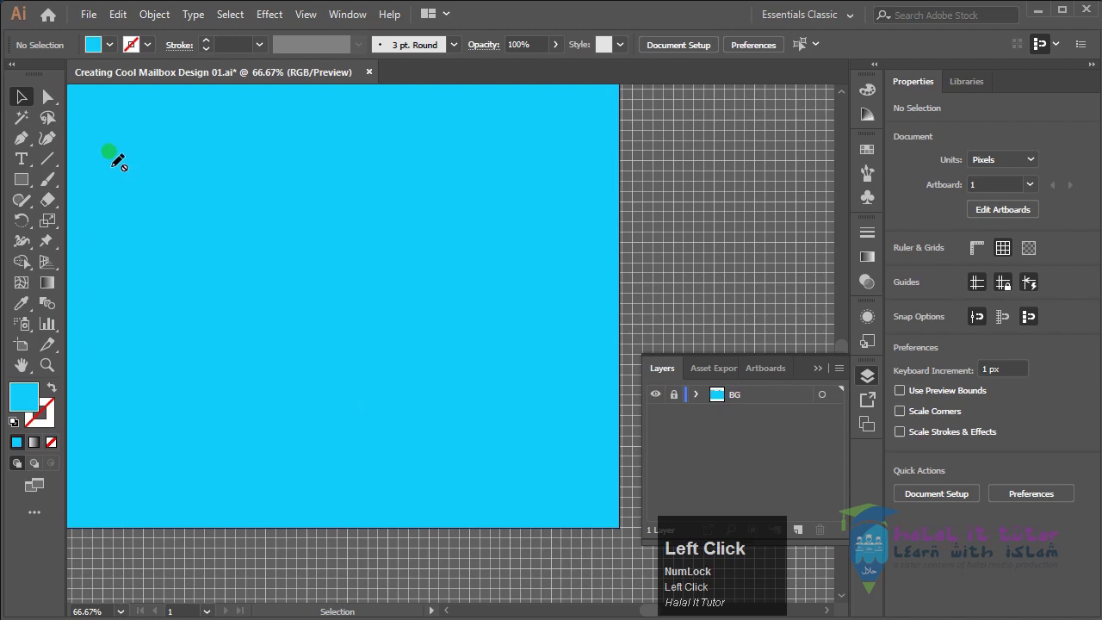
Step: Add a new layer above the BG layer
drag(216, 302, 478, 422)
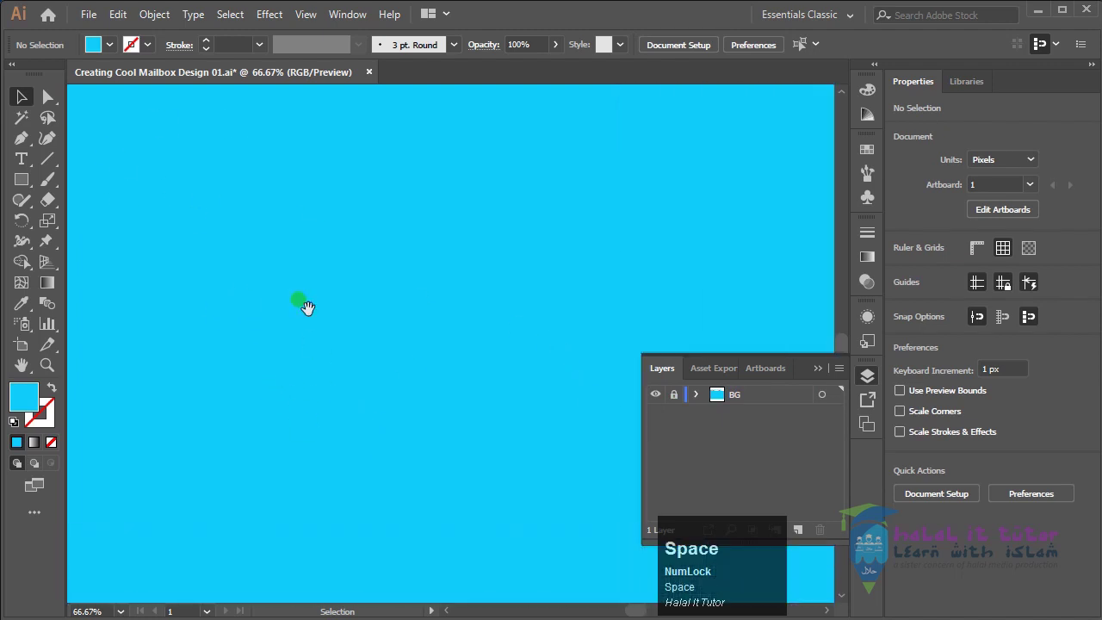
drag(307, 283, 299, 430)
drag(630, 288, 247, 278)
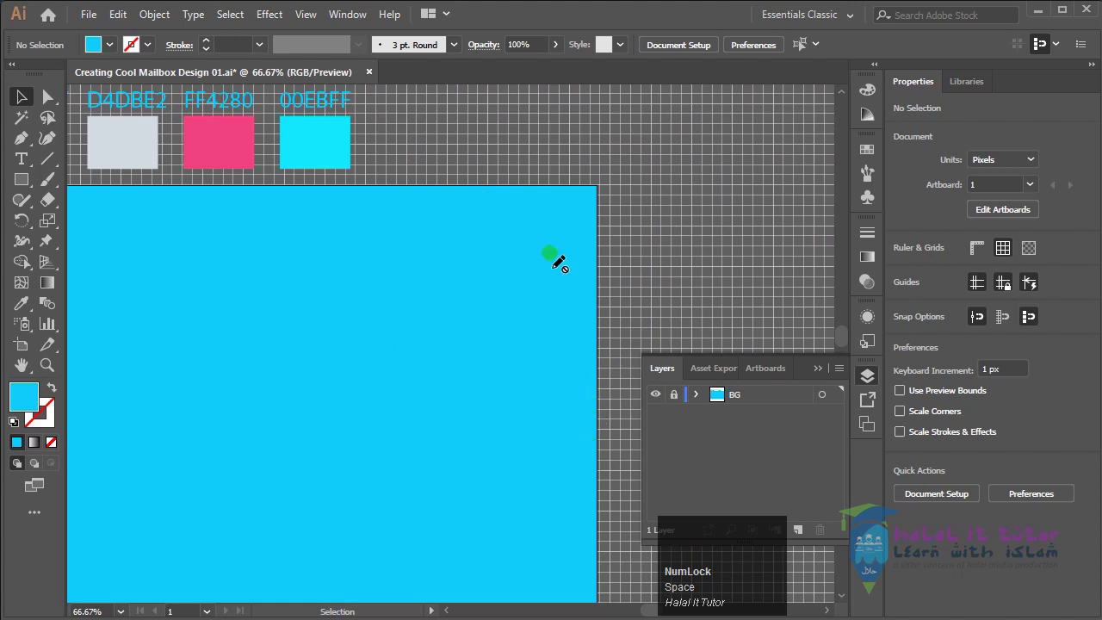
click(798, 531)
Step: Draw a 300 × 200 px rectangle on Layer 2 over the blue background
key(space)
drag(239, 364, 468, 282)
drag(418, 348, 391, 337)
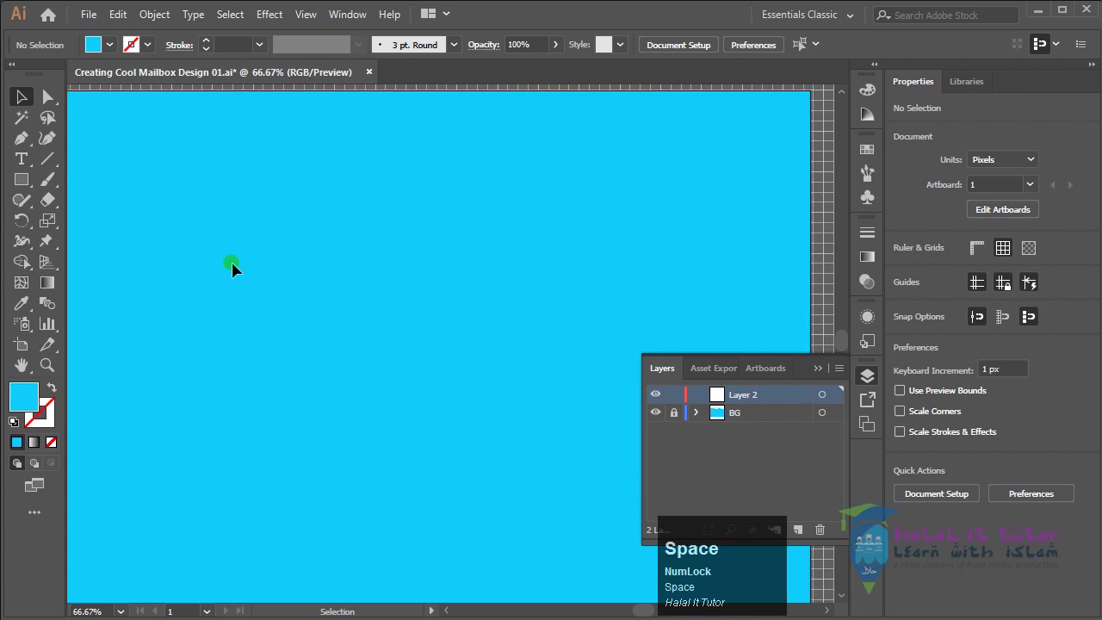
click(22, 181)
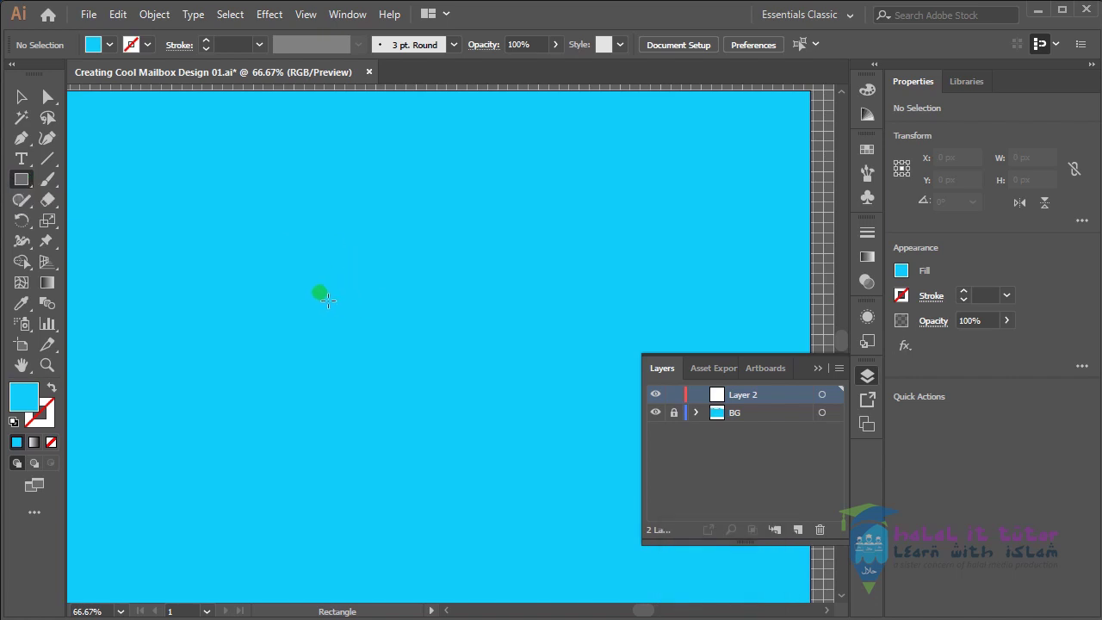
click(319, 302)
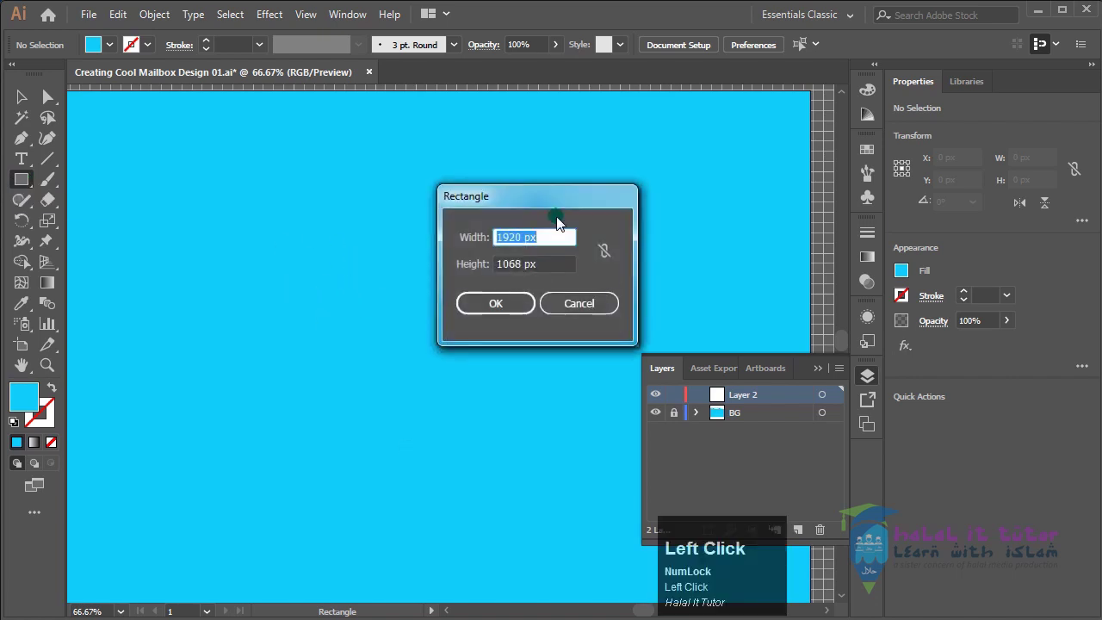
drag(550, 200, 390, 243)
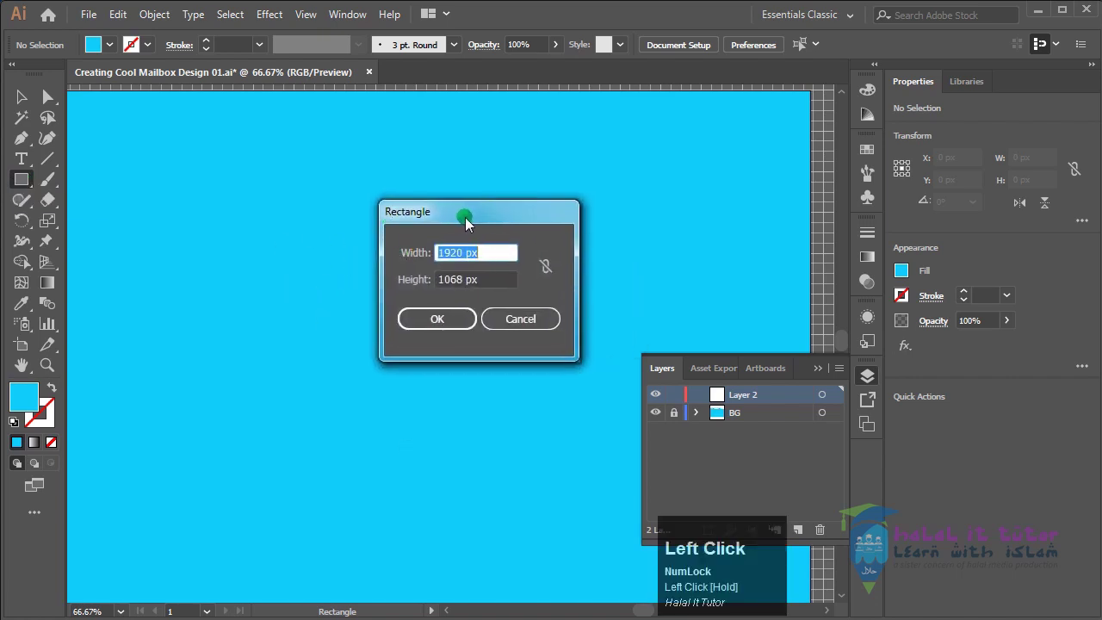
drag(462, 224, 492, 255)
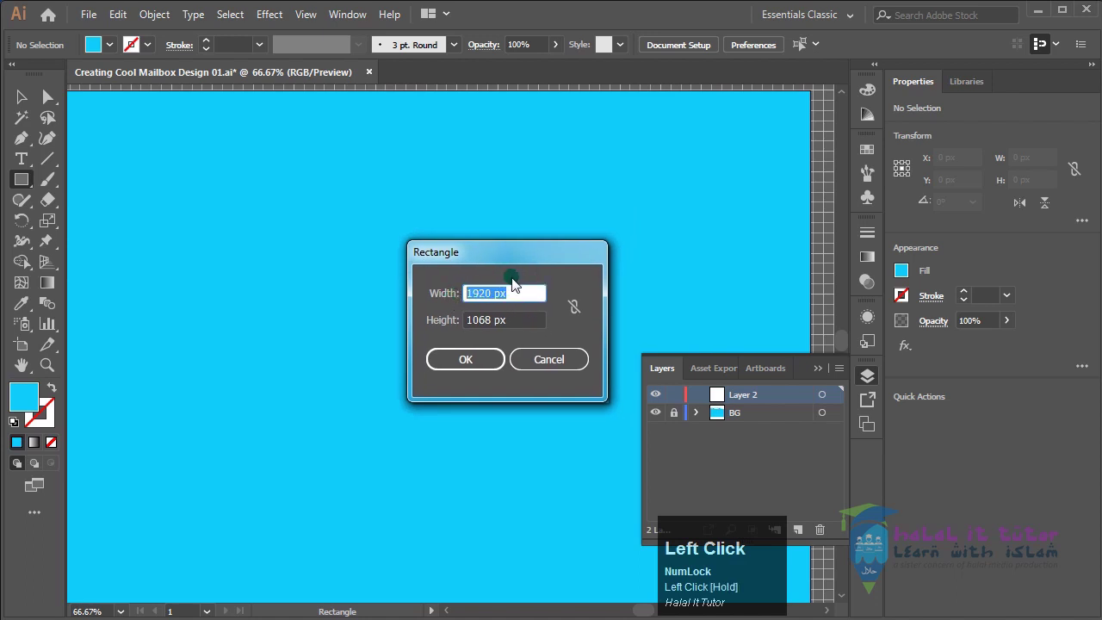
text(300)
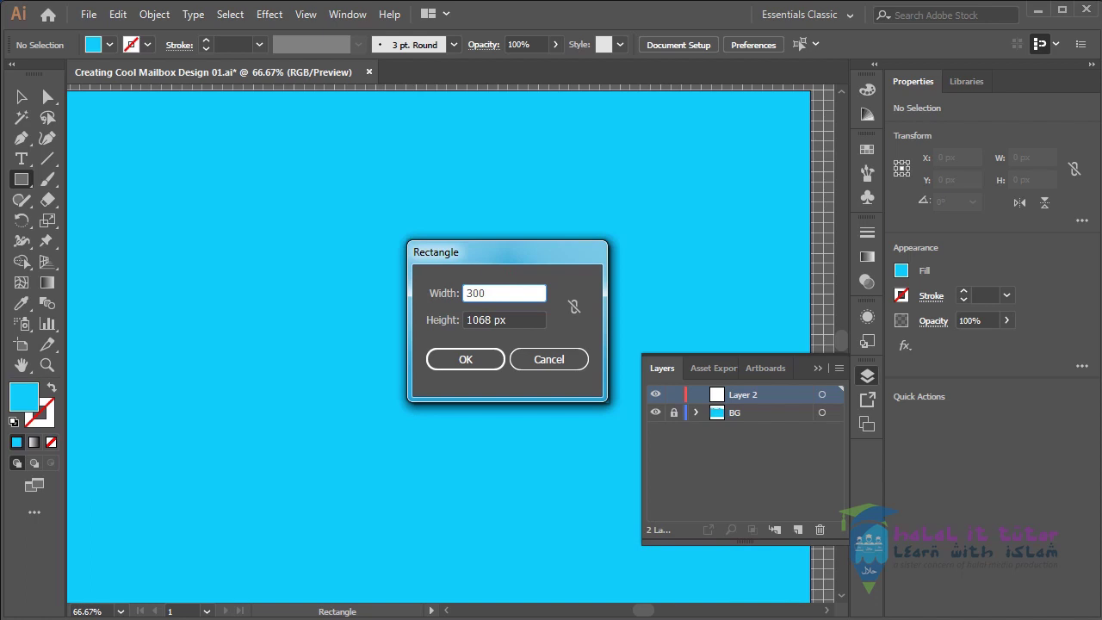
click(525, 324)
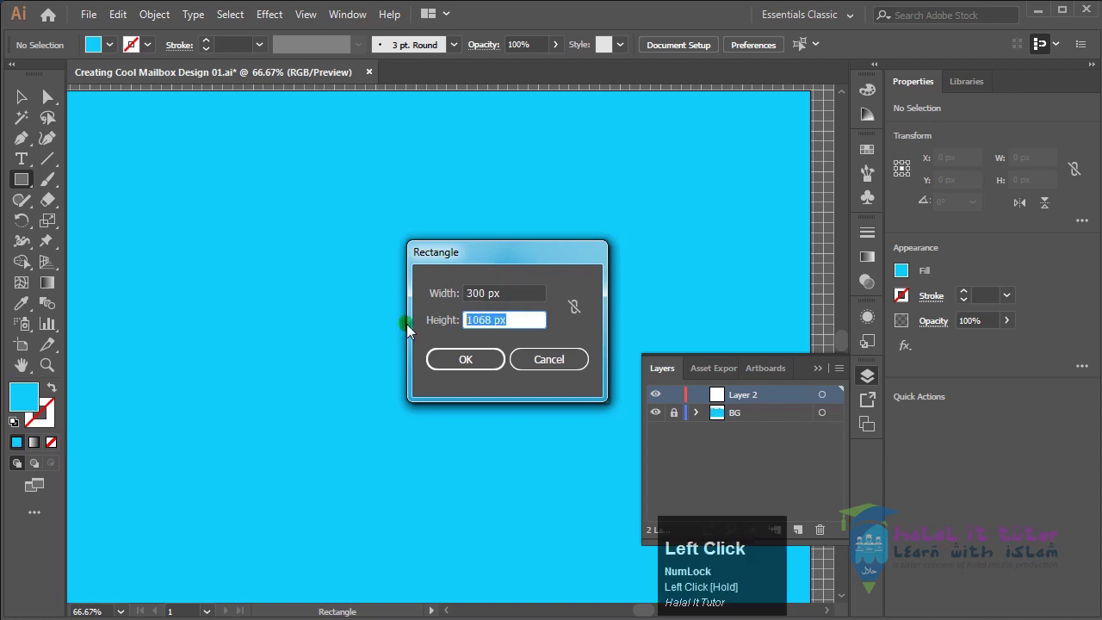
click(466, 359)
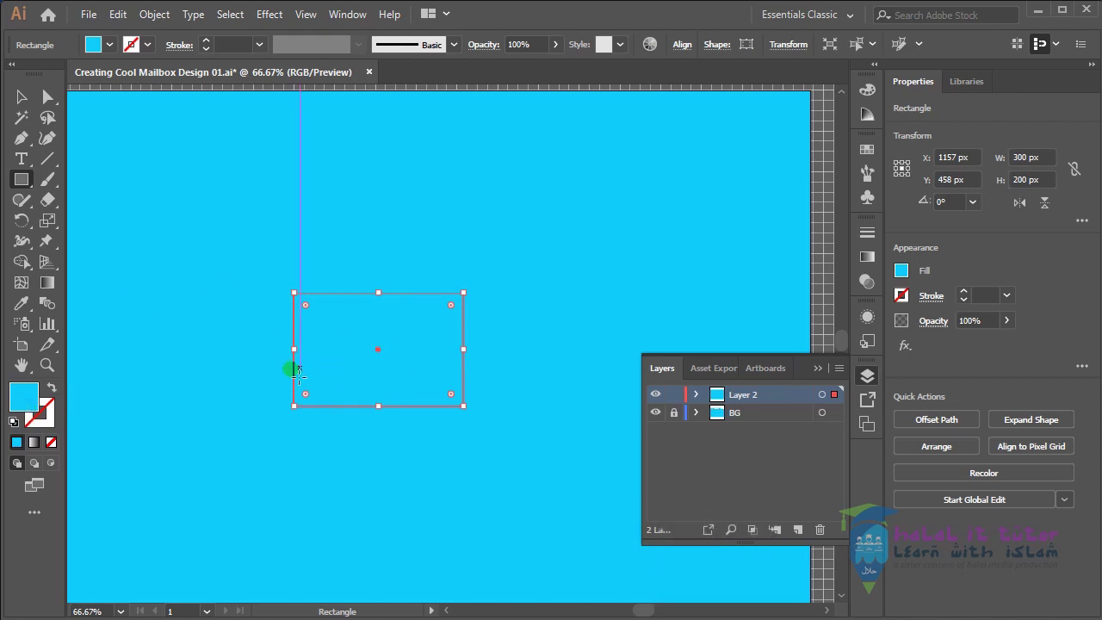
Step: Fill the new rectangle with white, FFFFFF
double_click(23, 405)
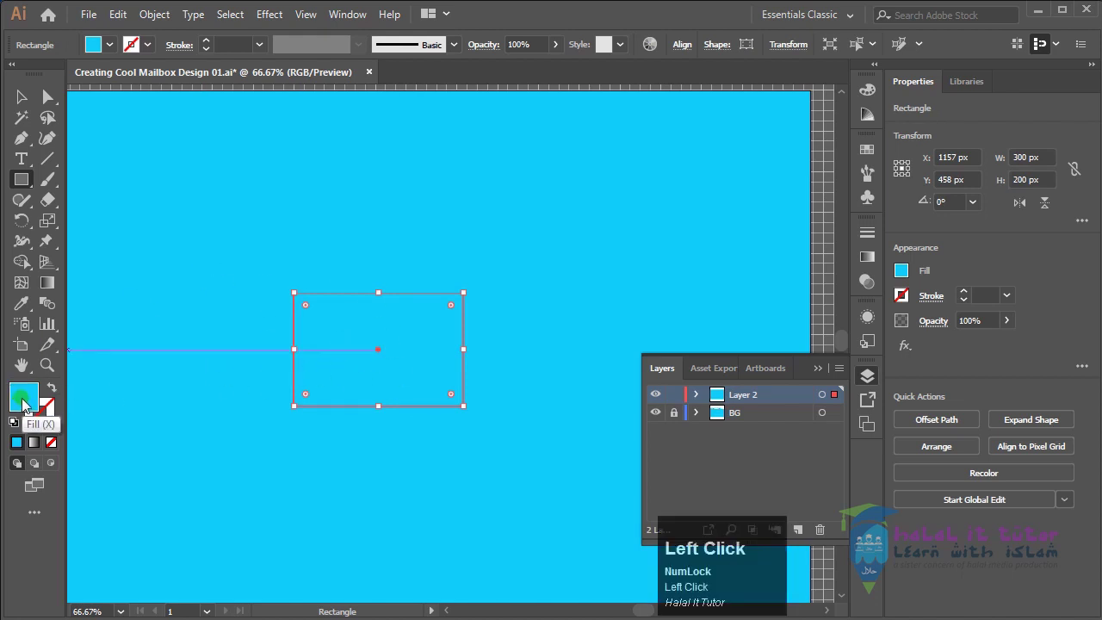
drag(330, 320, 234, 244)
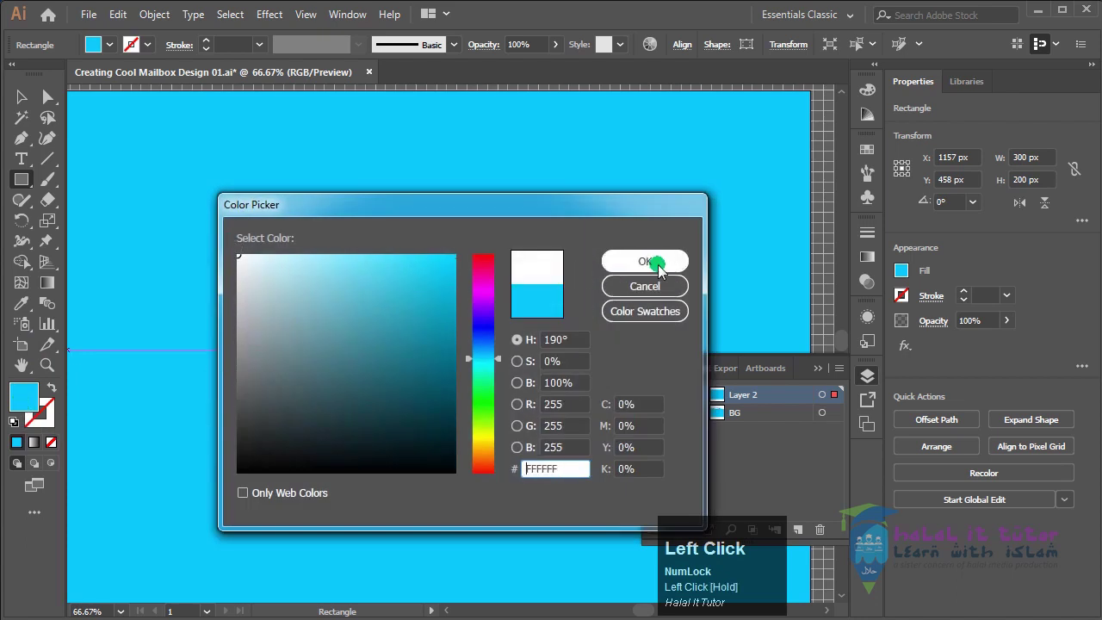
click(647, 261)
click(22, 98)
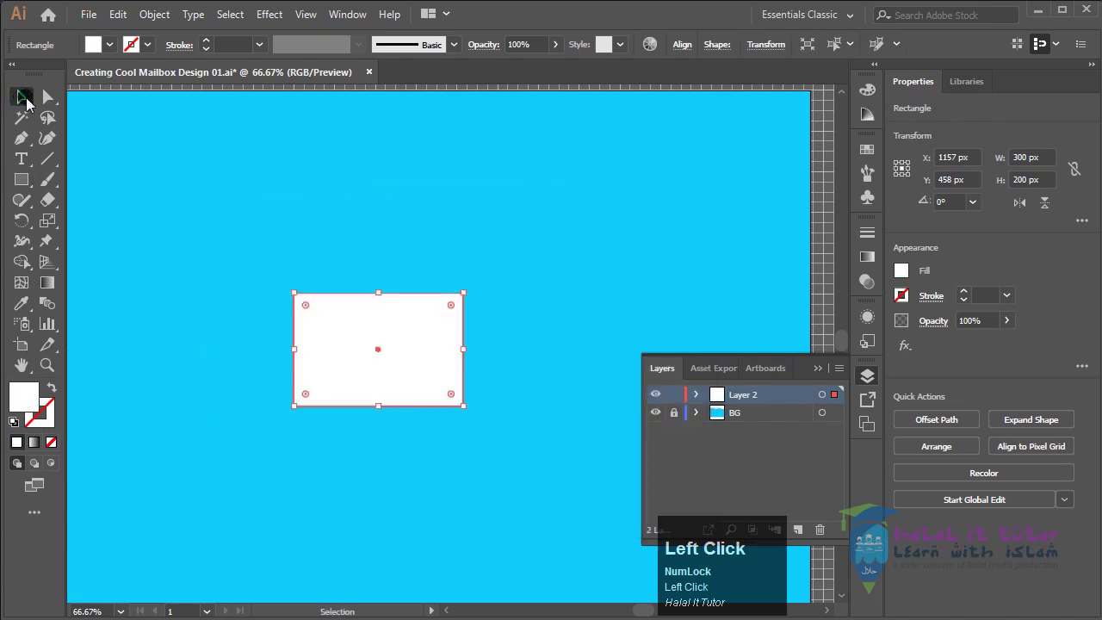
Step: Move the white rectangle so its centre is at about X 1110 px, Y 450 px
click(526, 249)
drag(436, 364, 409, 360)
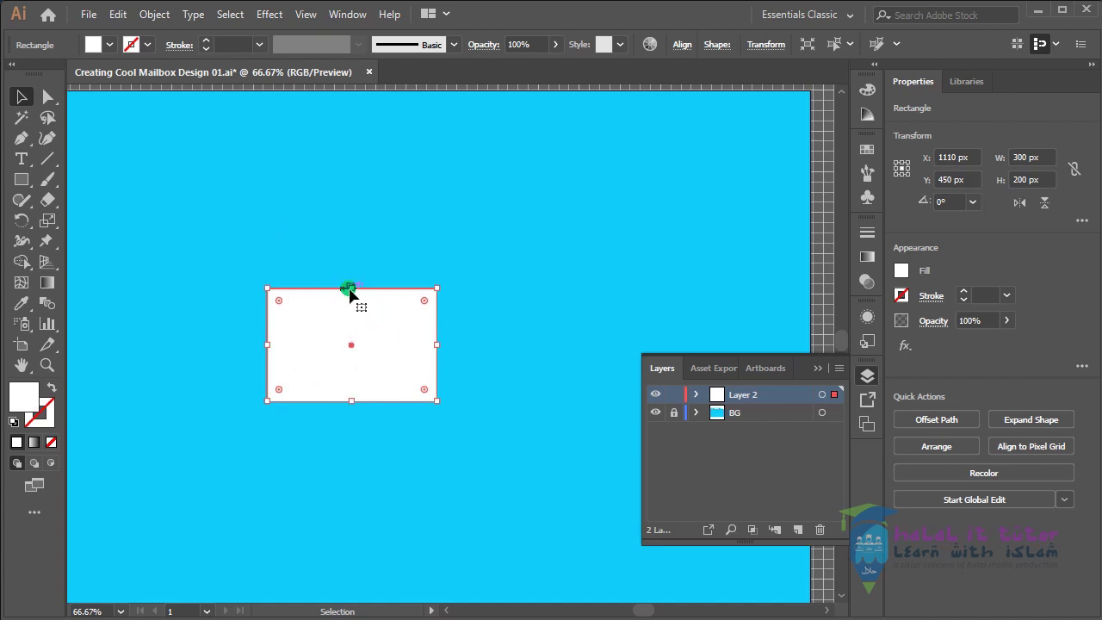
click(456, 365)
click(346, 391)
click(483, 340)
click(397, 353)
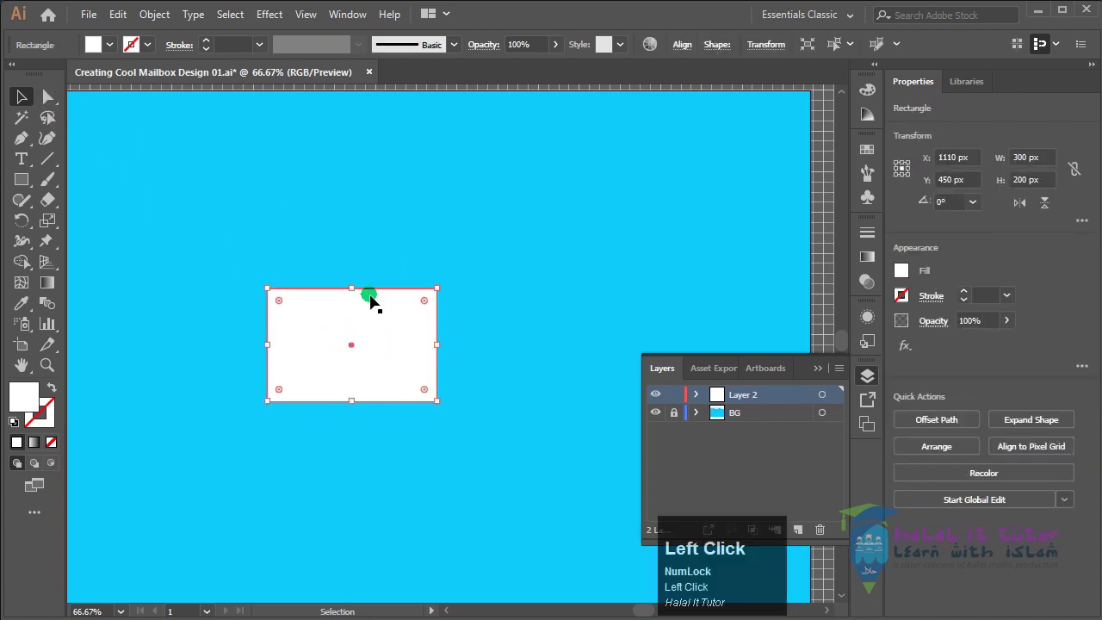
Step: Delete only the top edge segment of the white rectangle, leaving an open path with its four corner points
key(a)
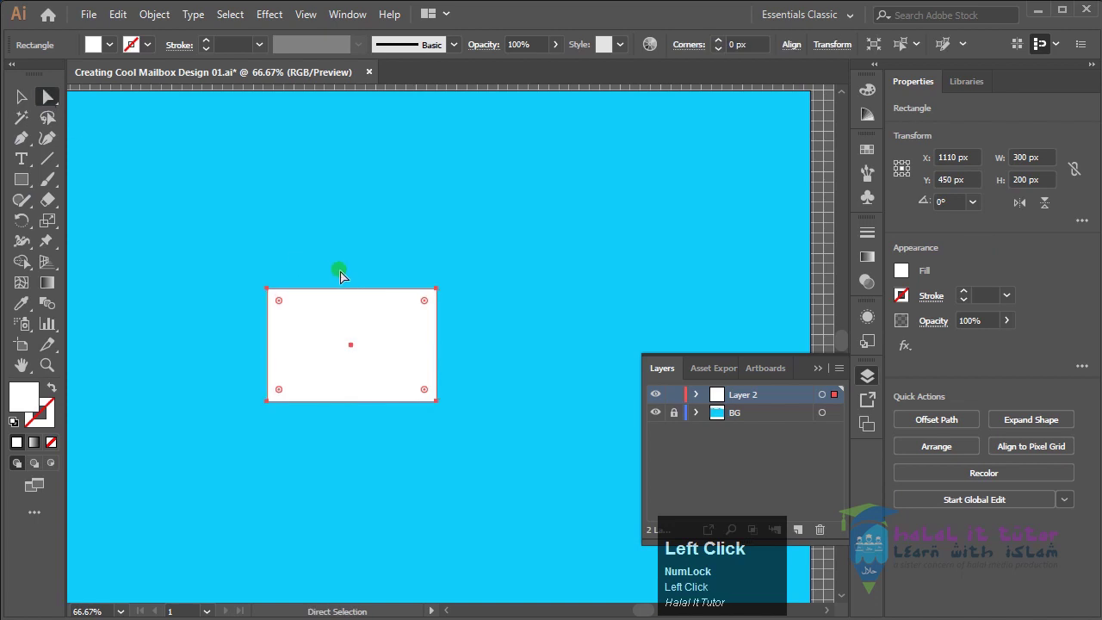
drag(353, 298, 352, 298)
mouse_move(262, 297)
mouse_down()
mouse_move(276, 406)
mouse_move(310, 389)
mouse_up()
click(385, 383)
click(438, 392)
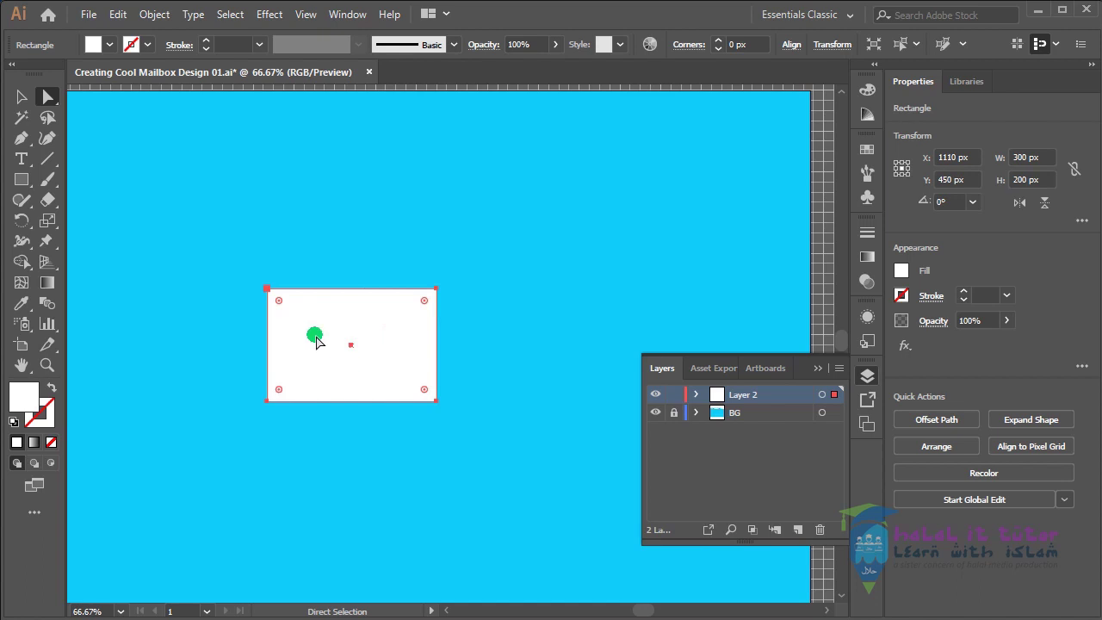
shift+click(436, 400)
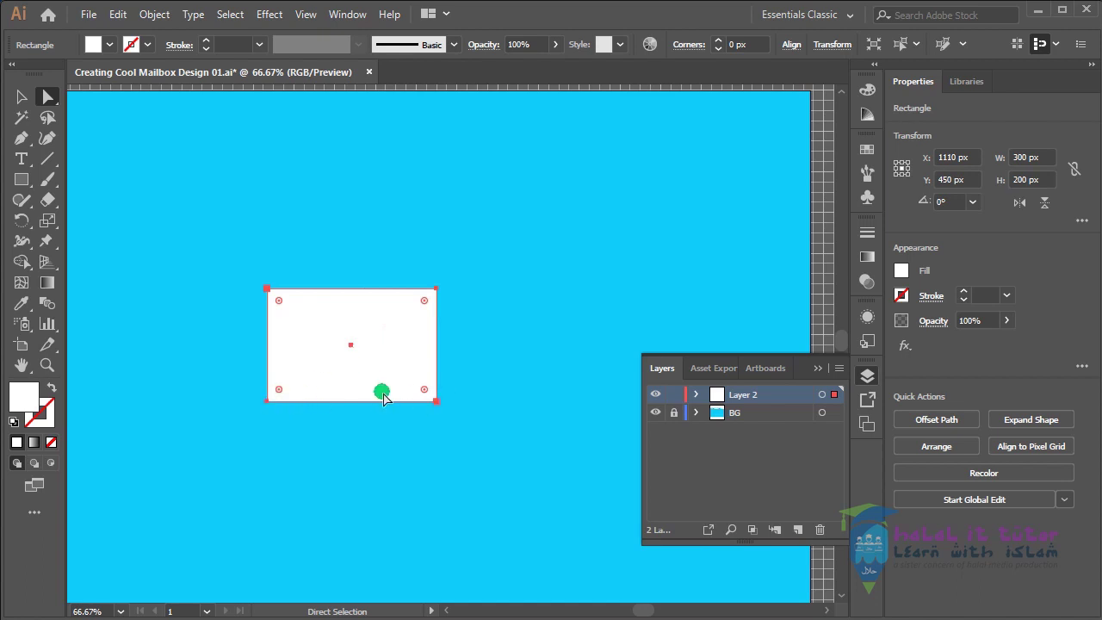
shift+click(437, 400)
drag(342, 263, 357, 306)
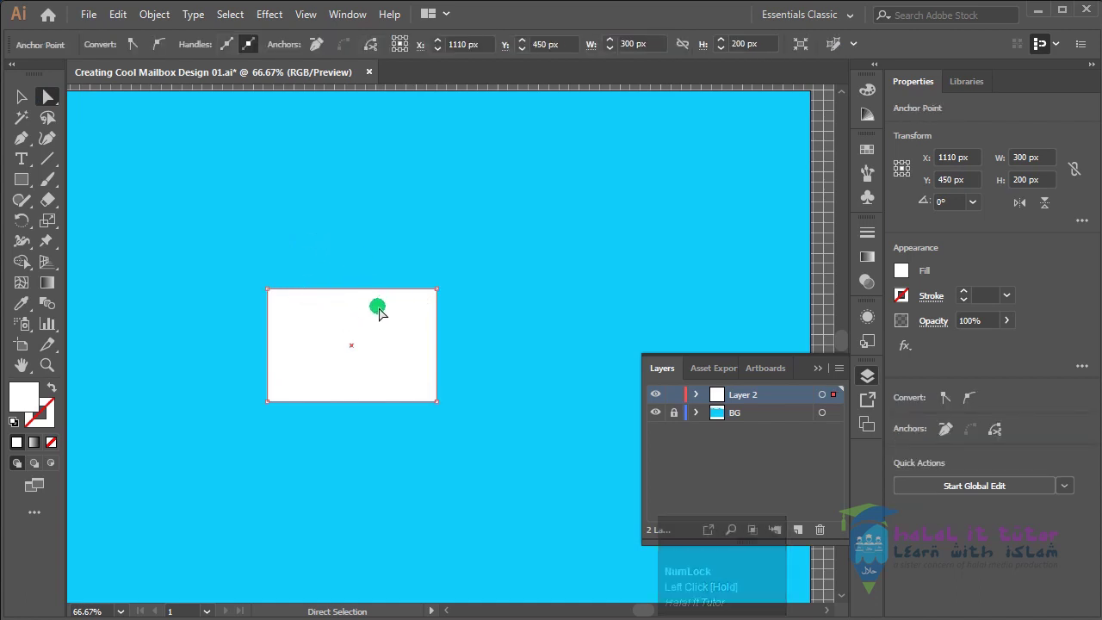
key(Delete)
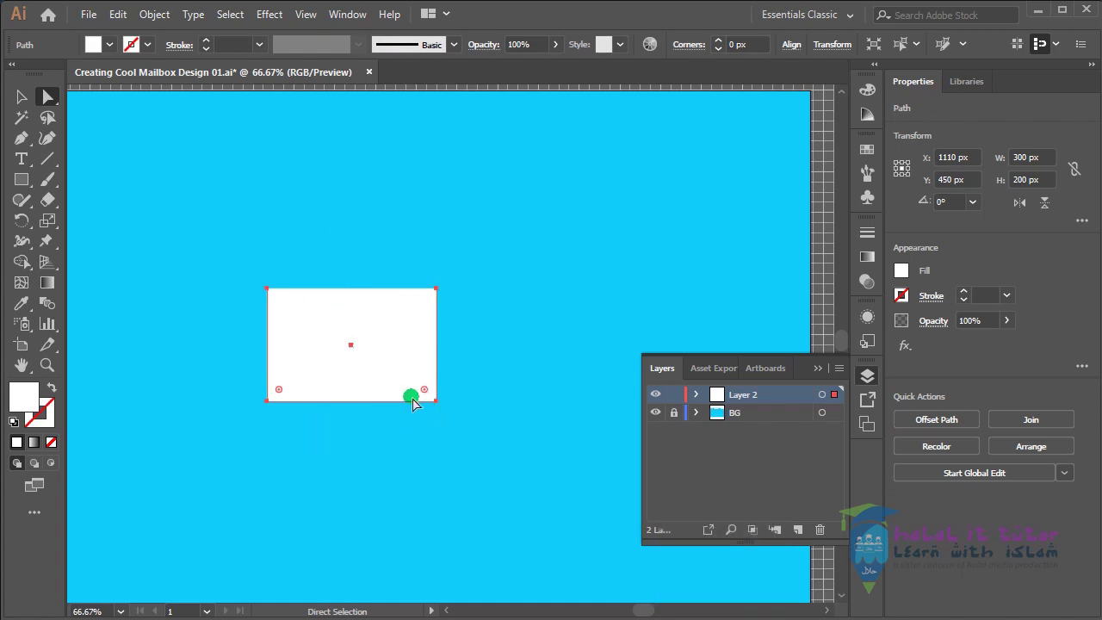
Step: Round both bottom corners of the white shape to a radius of about 10.56 px
alt+scroll(415, 404, up, 1)
alt+scroll(414, 405, up, 1)
alt+scroll(414, 405, down, 1)
alt+scroll(414, 405, up, 1)
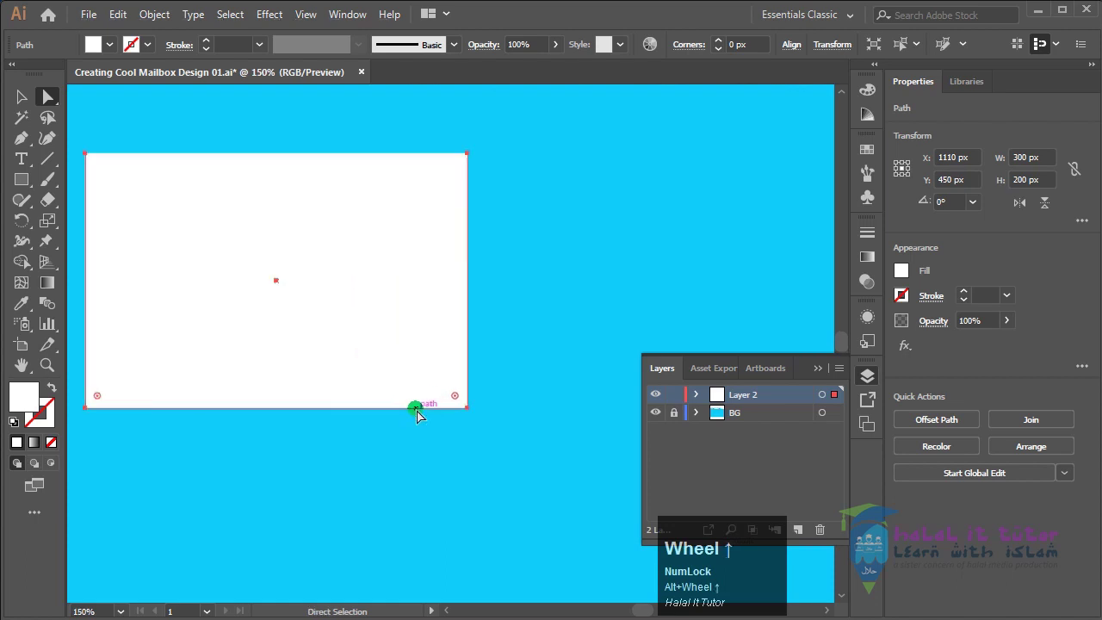
key(space)
drag(310, 371, 398, 403)
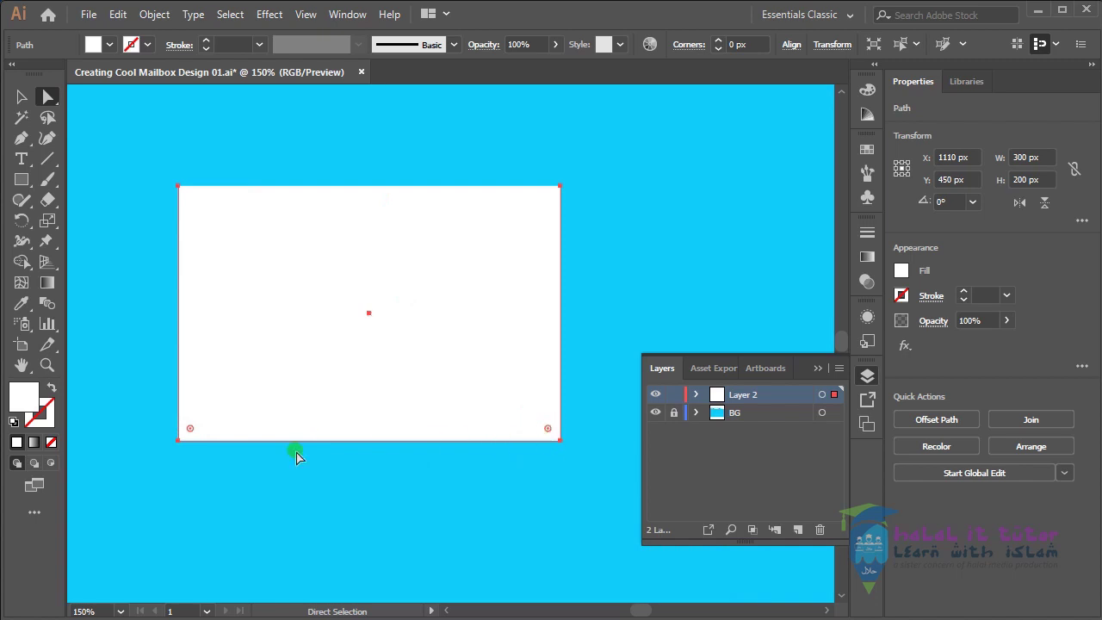
drag(549, 430, 546, 432)
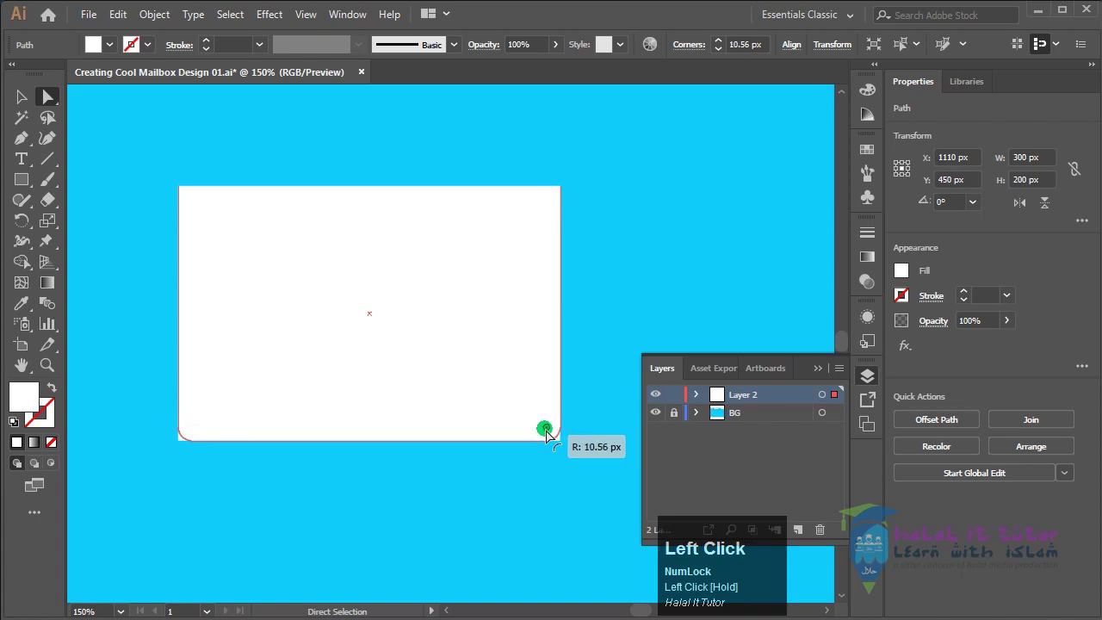
drag(546, 432, 546, 434)
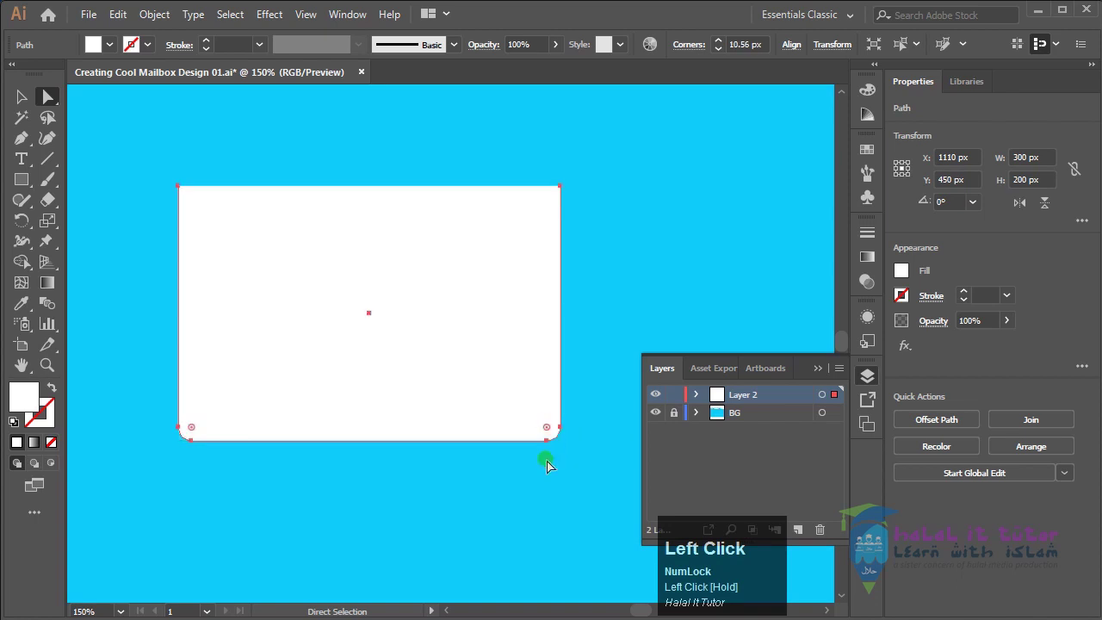
click(517, 457)
drag(251, 369, 478, 473)
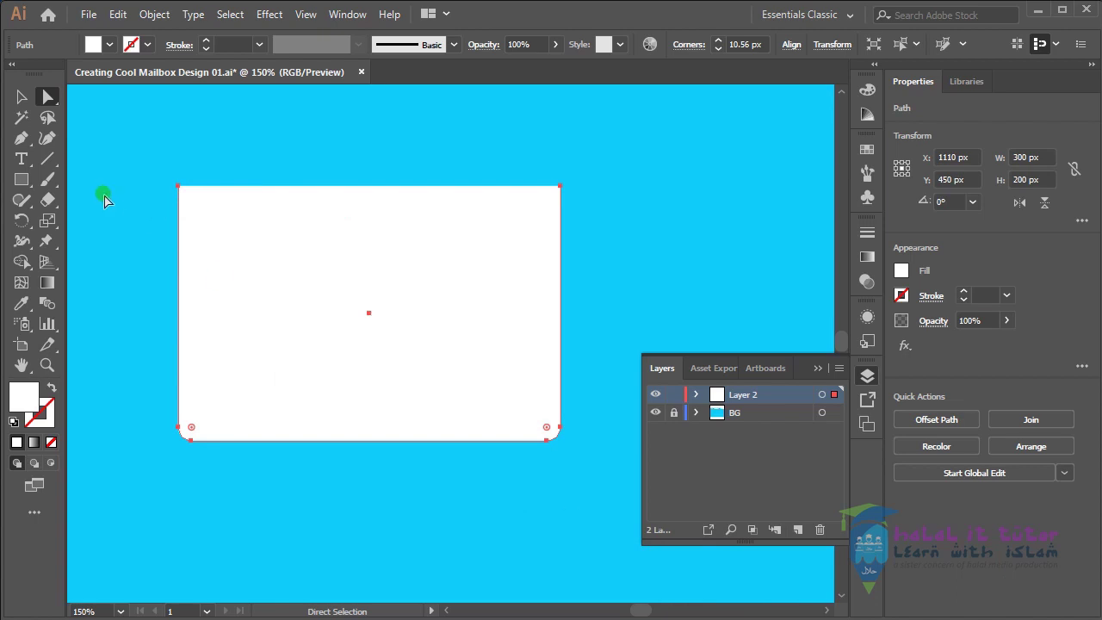
Step: Draw a 45° line from the envelope's top-left corner down to the right, about 161.5 px wide and high
click(48, 161)
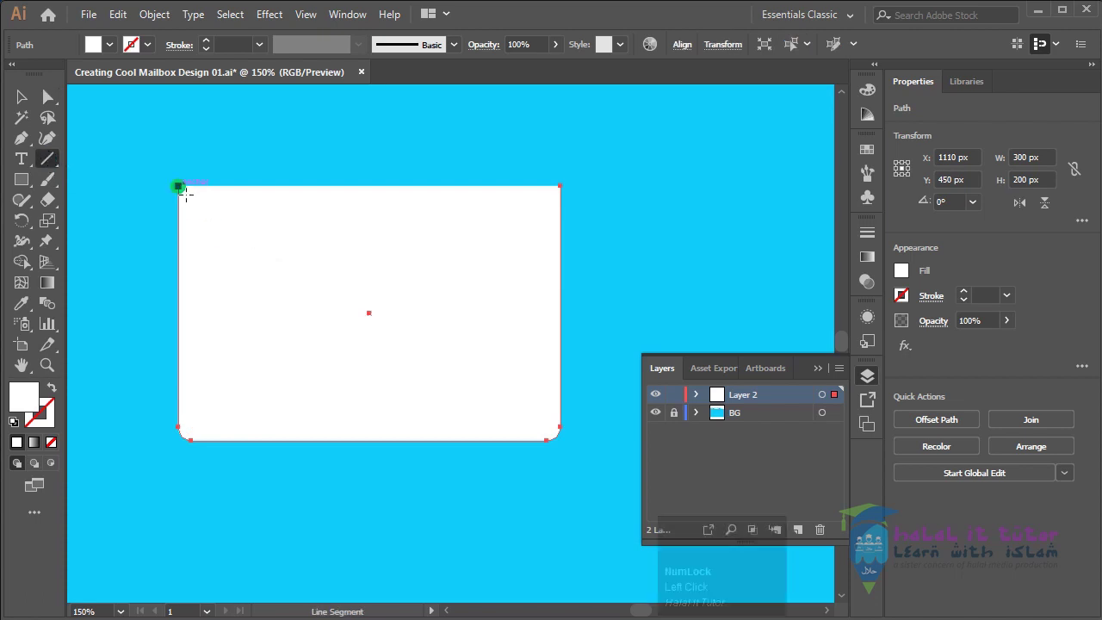
key(alt)
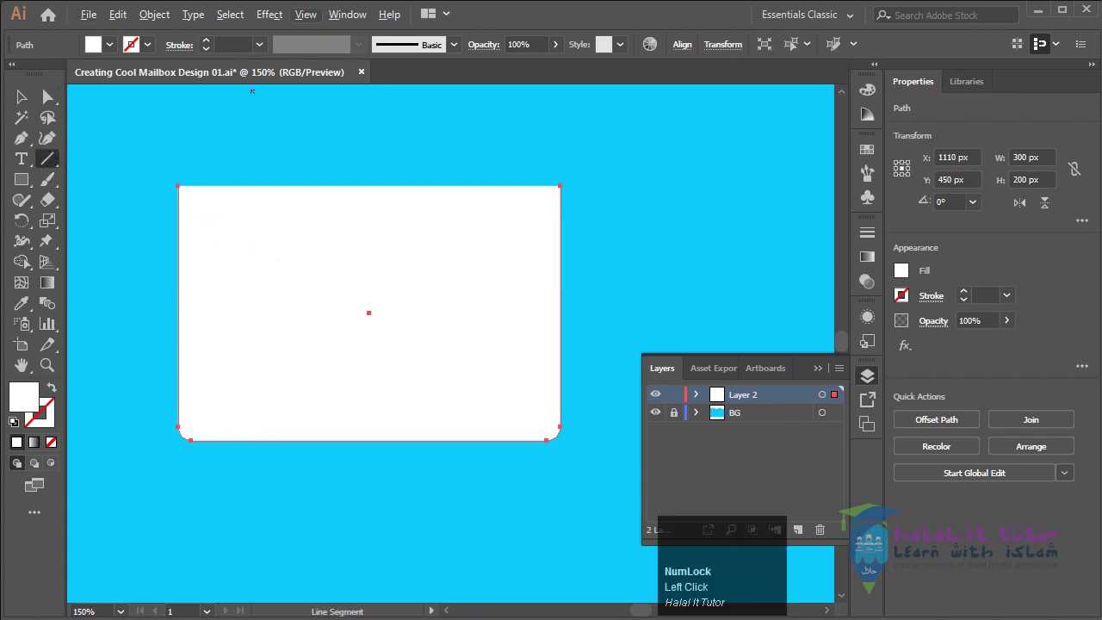
click(184, 178)
drag(179, 186, 396, 396)
Step: Give the diagonal line a near-black 081011 stroke
click(46, 423)
double_click(47, 418)
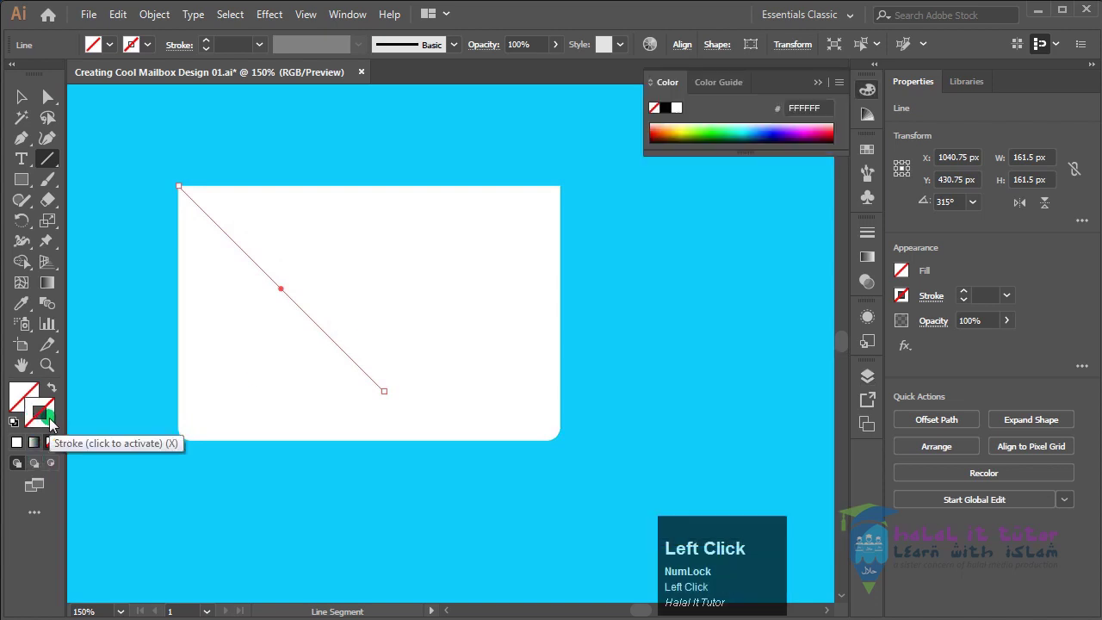
click(353, 457)
click(668, 261)
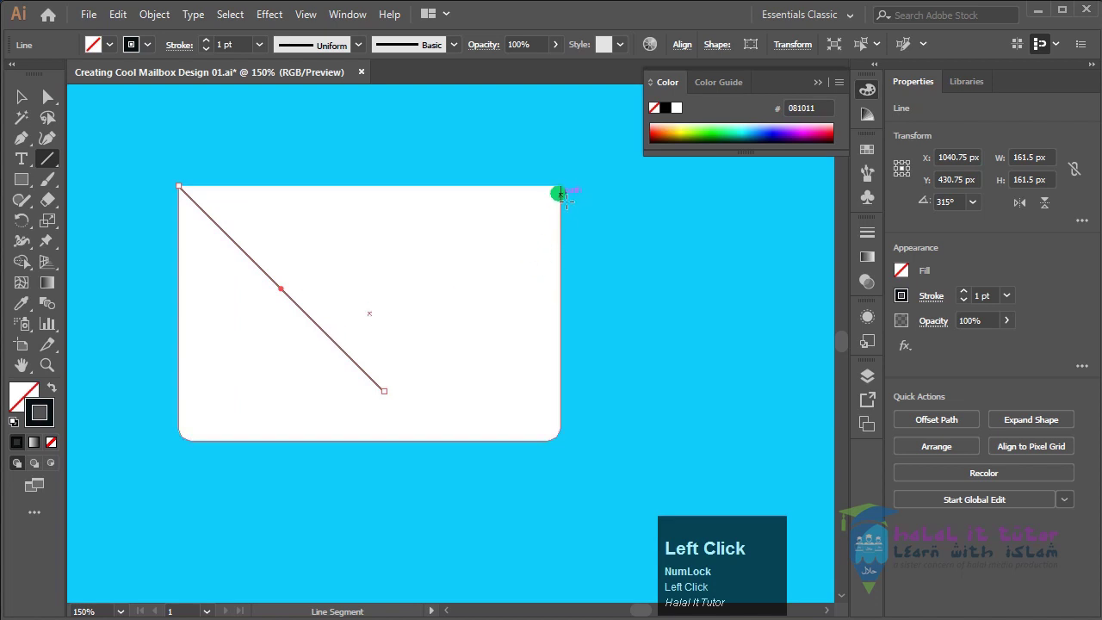
Step: Draw a 45° line from the envelope's top-right corner down to the left, about 164.5 px wide and high, crossing the first line
key(shift)
drag(563, 198, 571, 193)
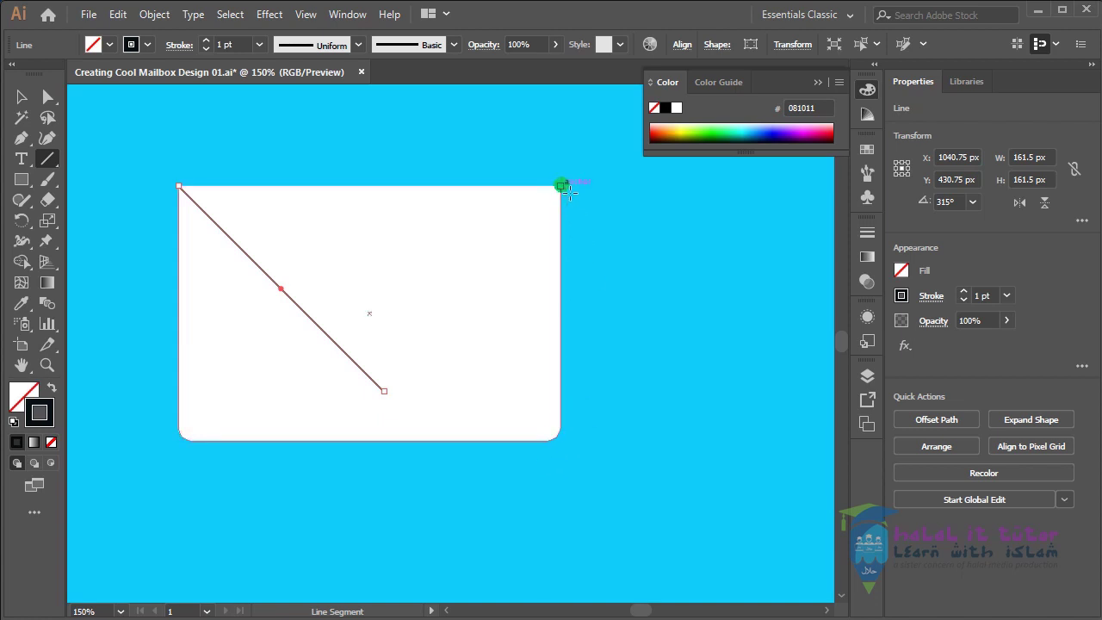
drag(561, 185, 365, 399)
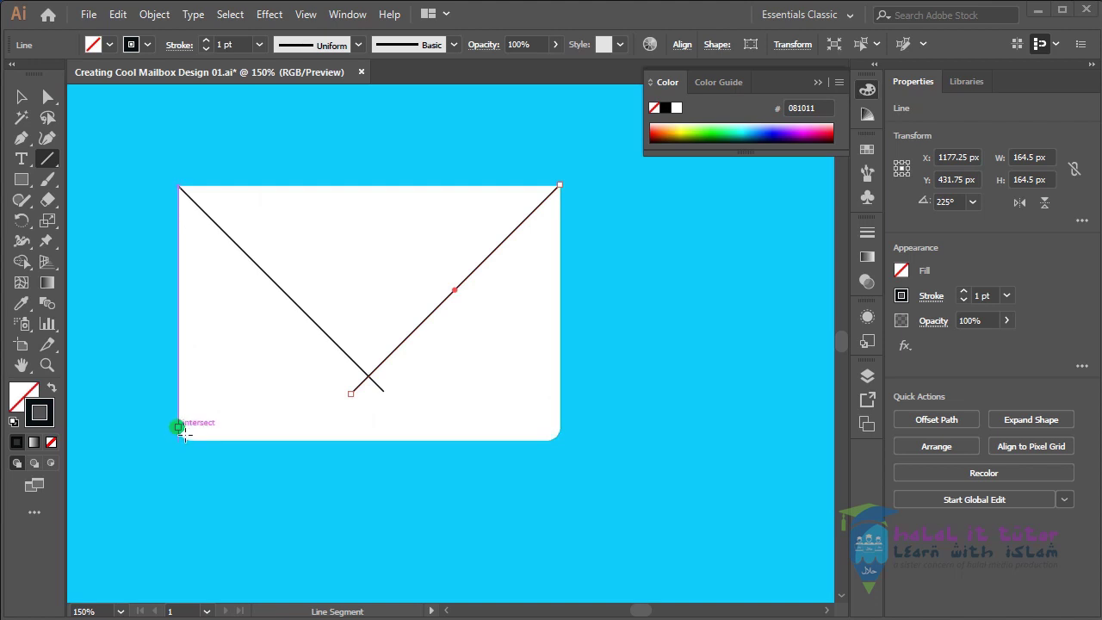
Step: Draw 45° lines inward from the envelope's lower-left and lower-right corners, about 112 px and 119.5 px wide, crossing the upper diagonals
key(shift)
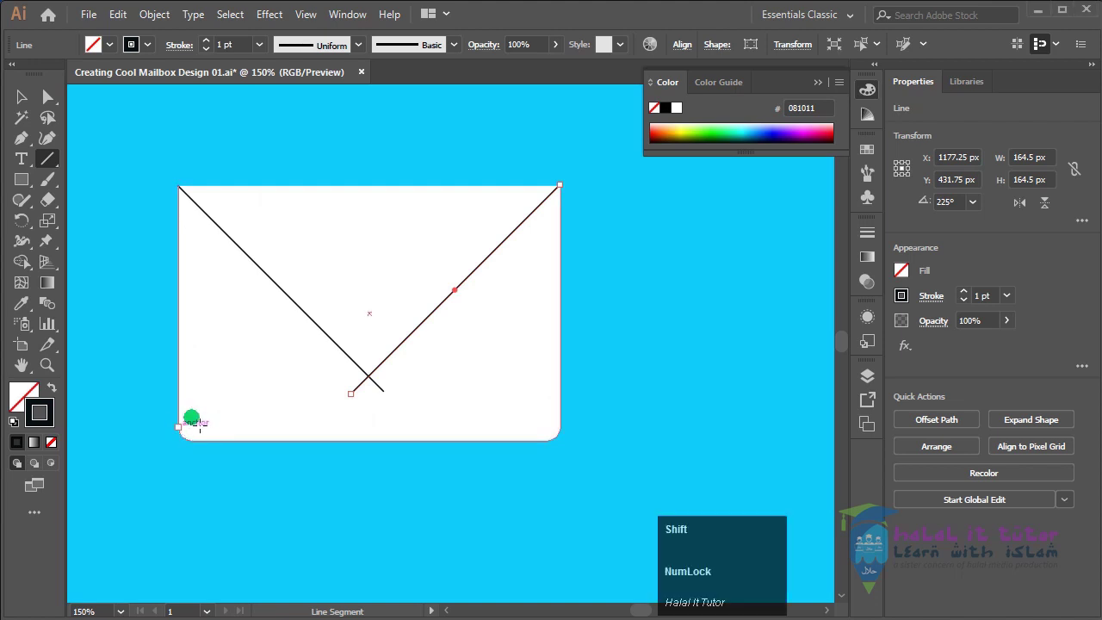
drag(178, 426, 328, 279)
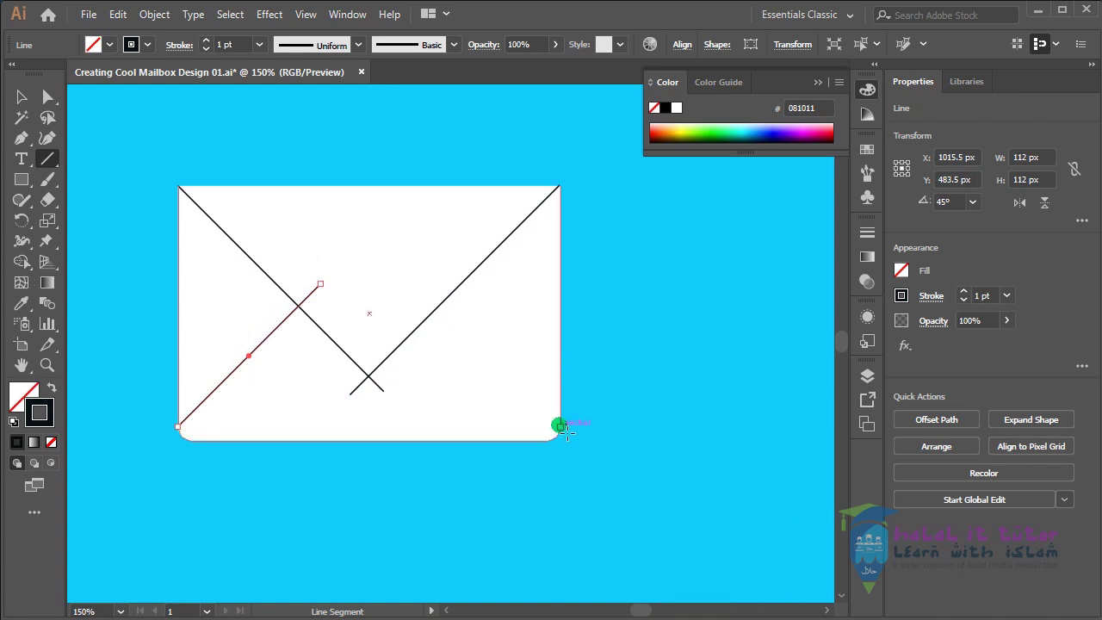
drag(567, 433, 370, 315)
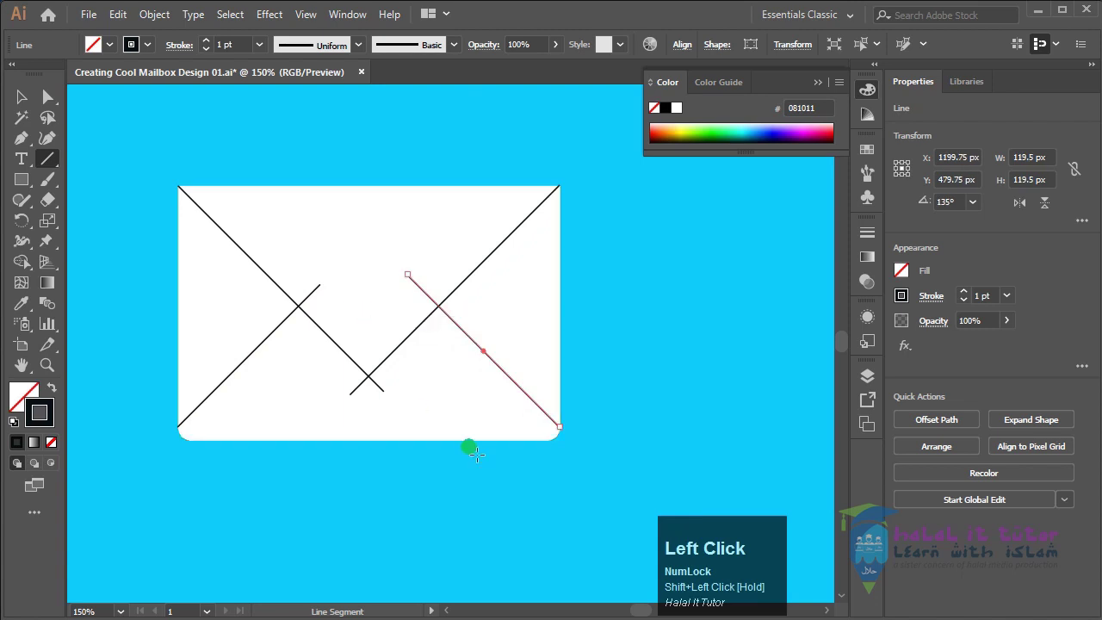
Step: Select all four diagonal fold lines together, leaving the white envelope shape out of the selection
click(22, 97)
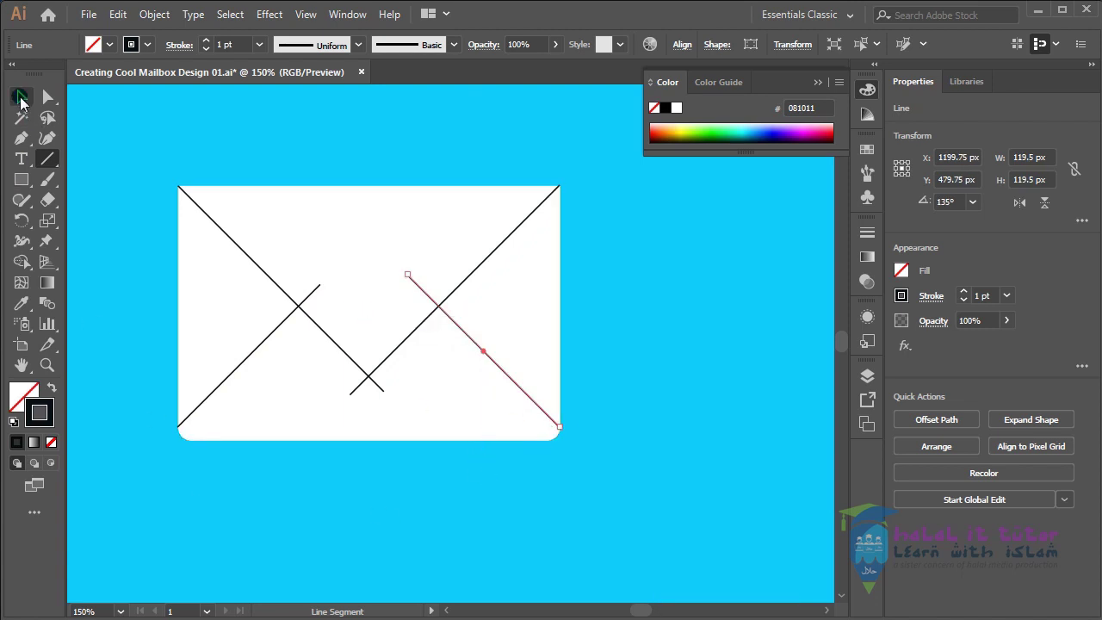
click(699, 360)
click(499, 367)
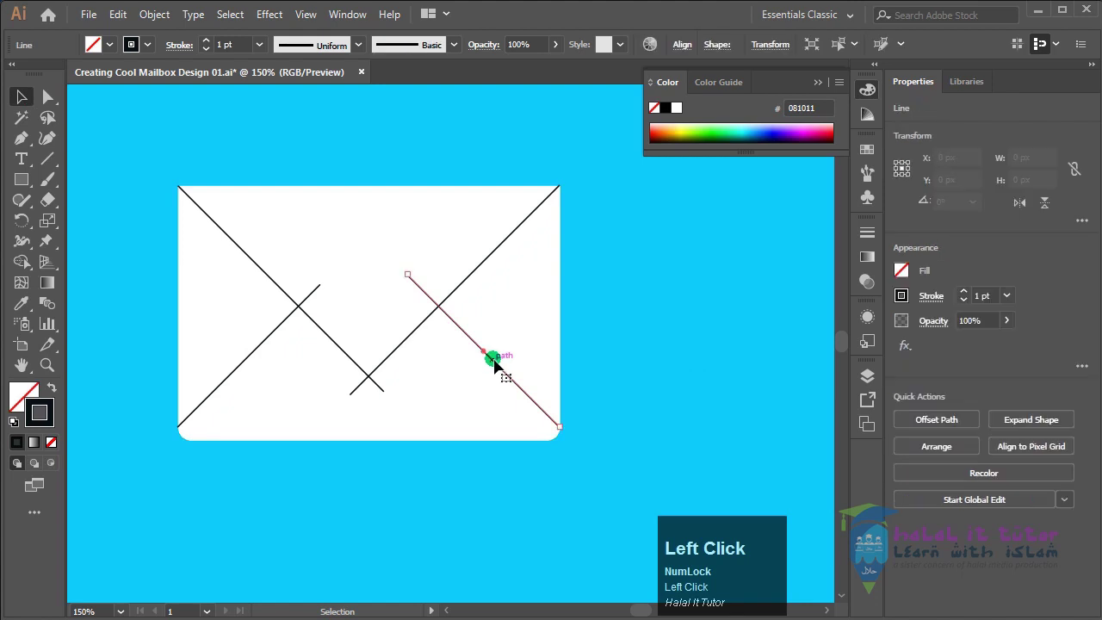
key(z)
click(401, 325)
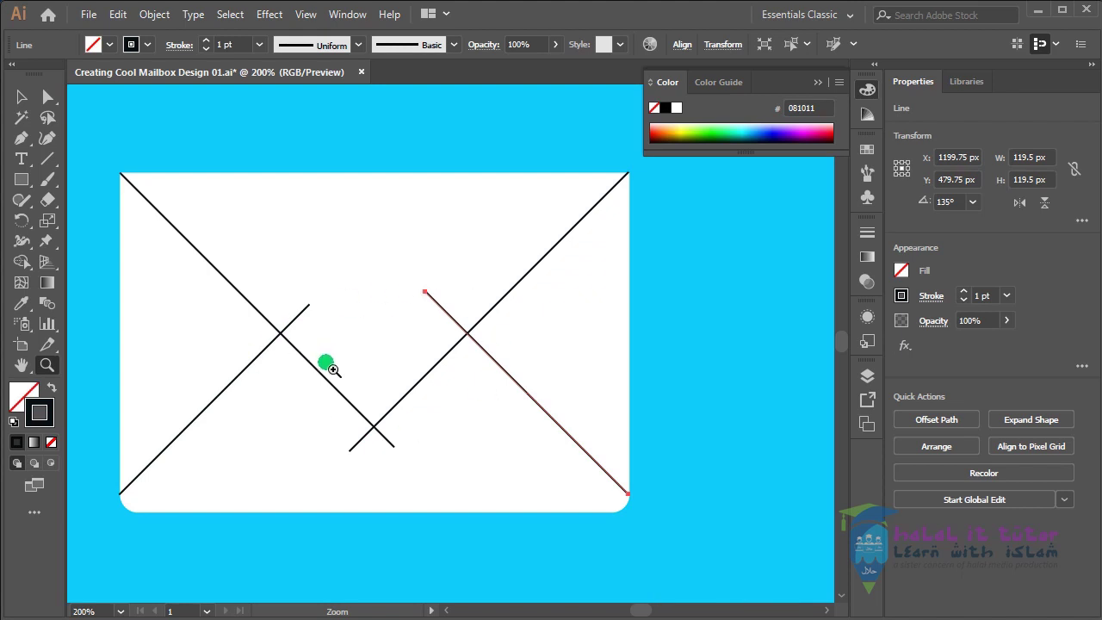
key(v)
click(701, 384)
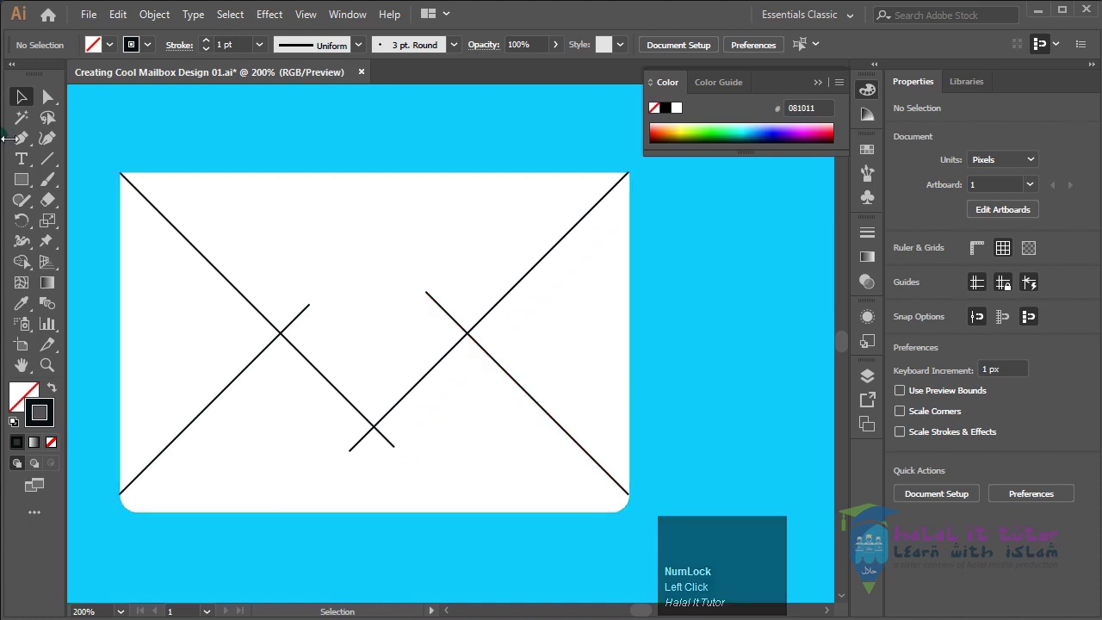
click(657, 382)
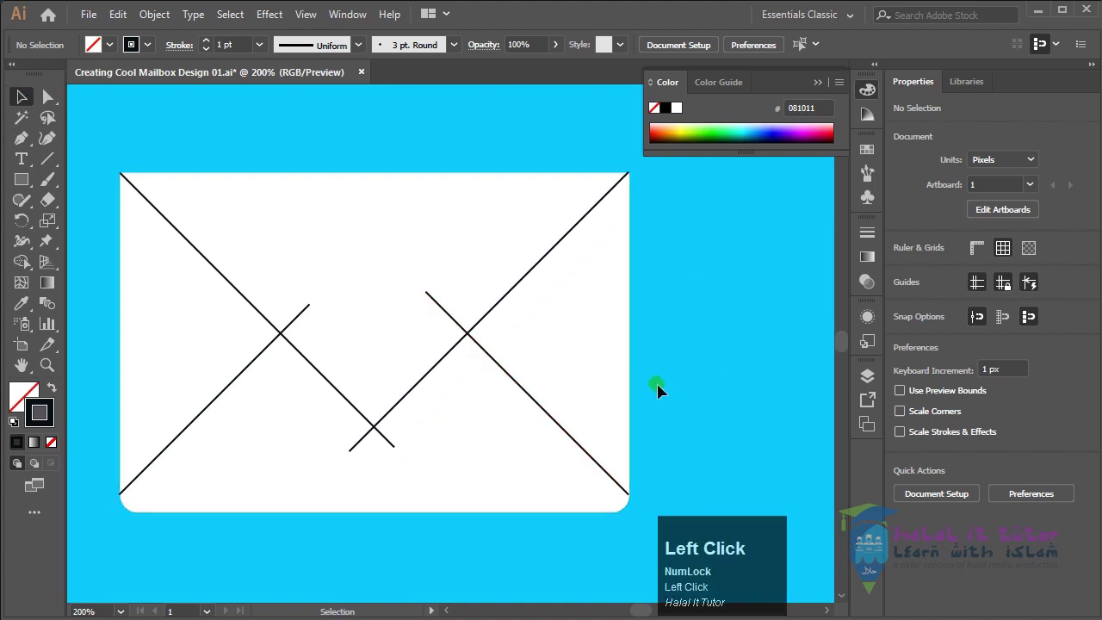
click(543, 409)
shift+click(518, 282)
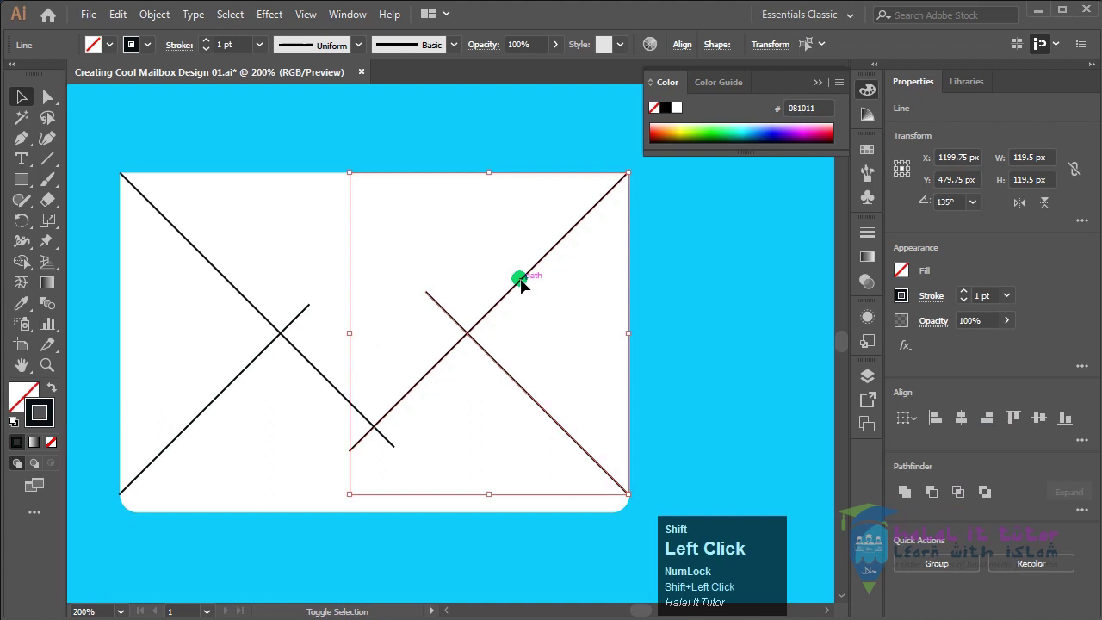
shift+click(387, 440)
shift+click(227, 386)
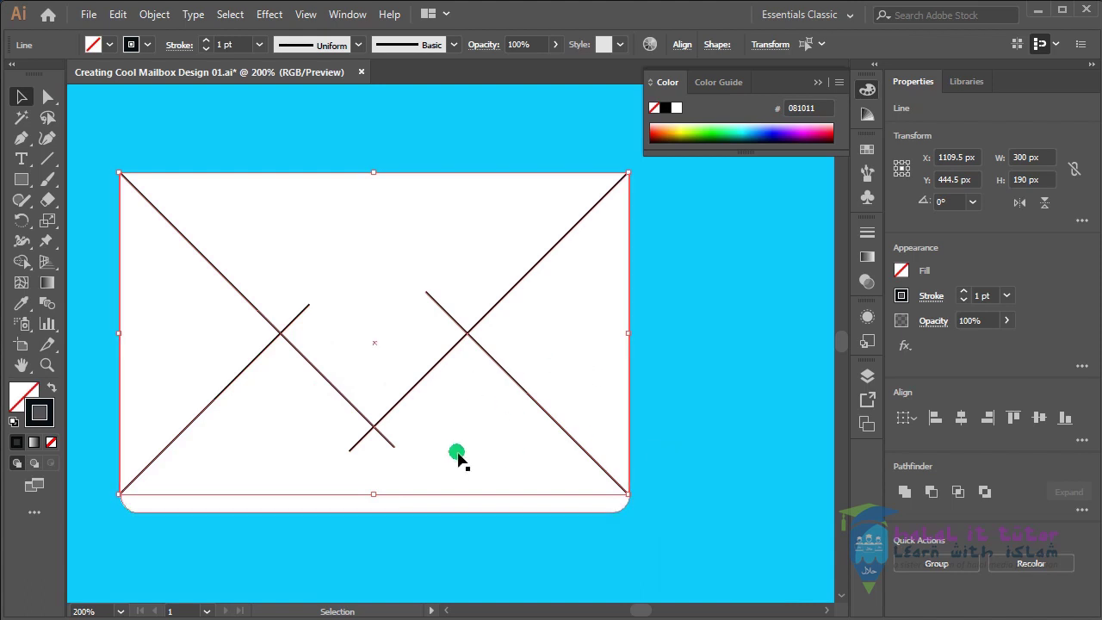
Step: Trim the four line ends that overshoot the crossings with the Shape Builder tool, so the upper diagonals meet in a V
drag(359, 403, 572, 369)
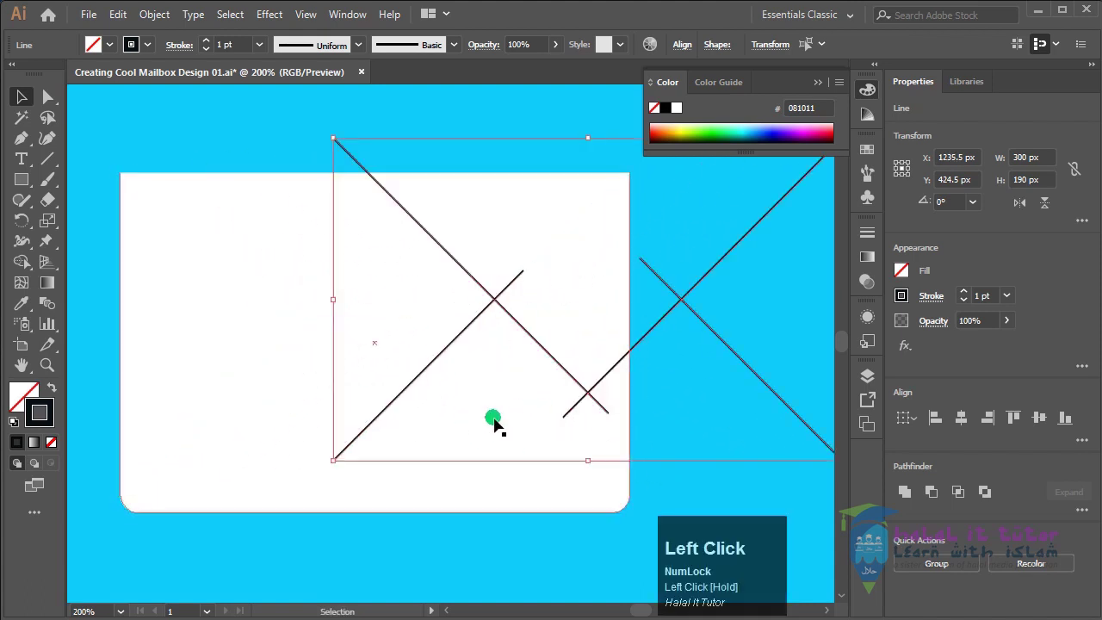
key(ctrl+z)
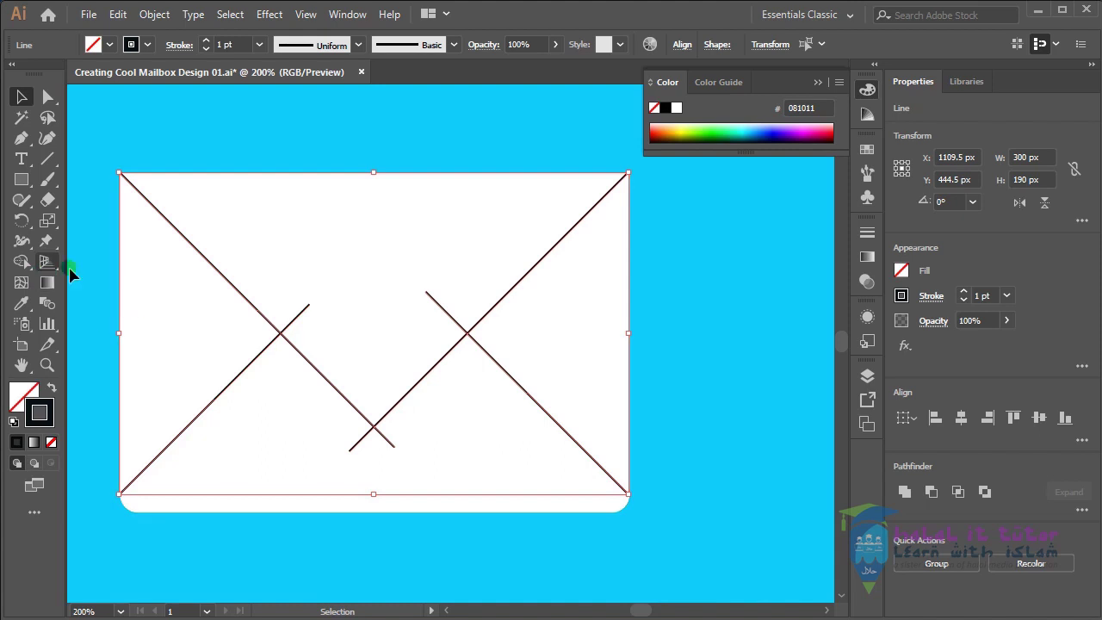
click(23, 262)
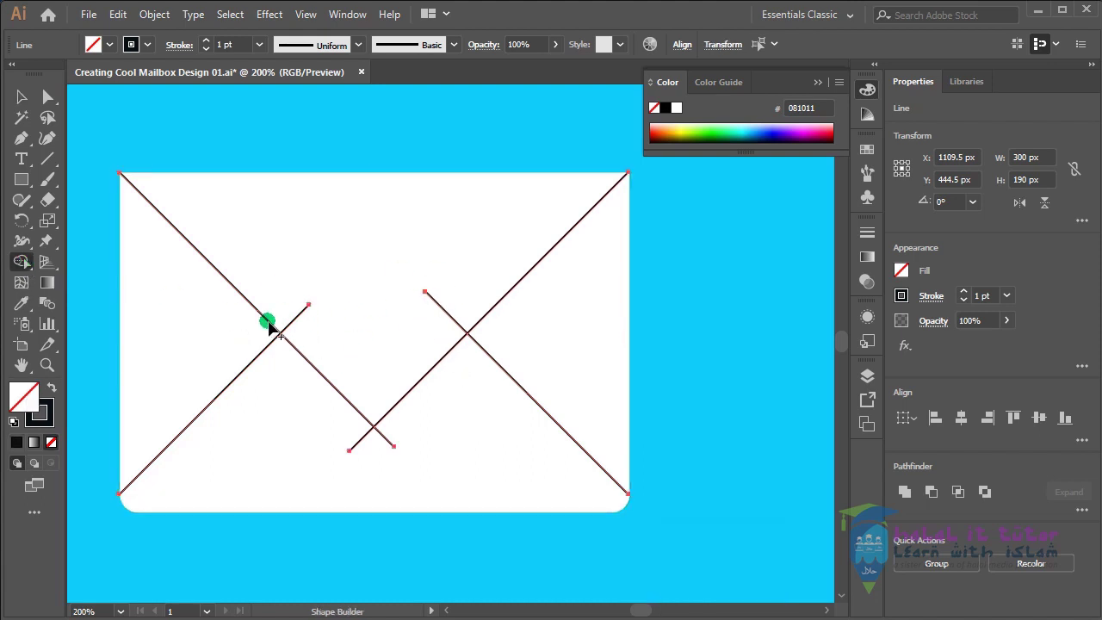
key(alt)
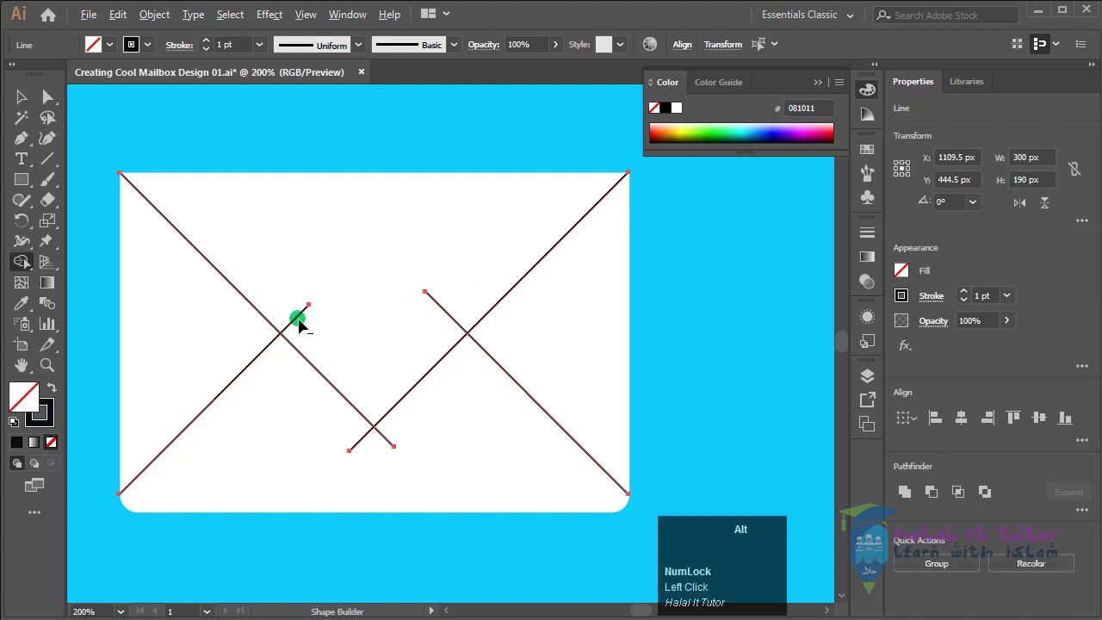
drag(297, 319, 304, 322)
mouse_move(405, 310)
mouse_down()
mouse_move(450, 310)
mouse_move(298, 345)
mouse_move(325, 328)
mouse_move(295, 320)
mouse_up()
drag(426, 318, 448, 322)
drag(388, 440, 383, 441)
mouse_move(371, 444)
mouse_down()
mouse_move(356, 447)
mouse_move(365, 440)
mouse_up()
click(22, 96)
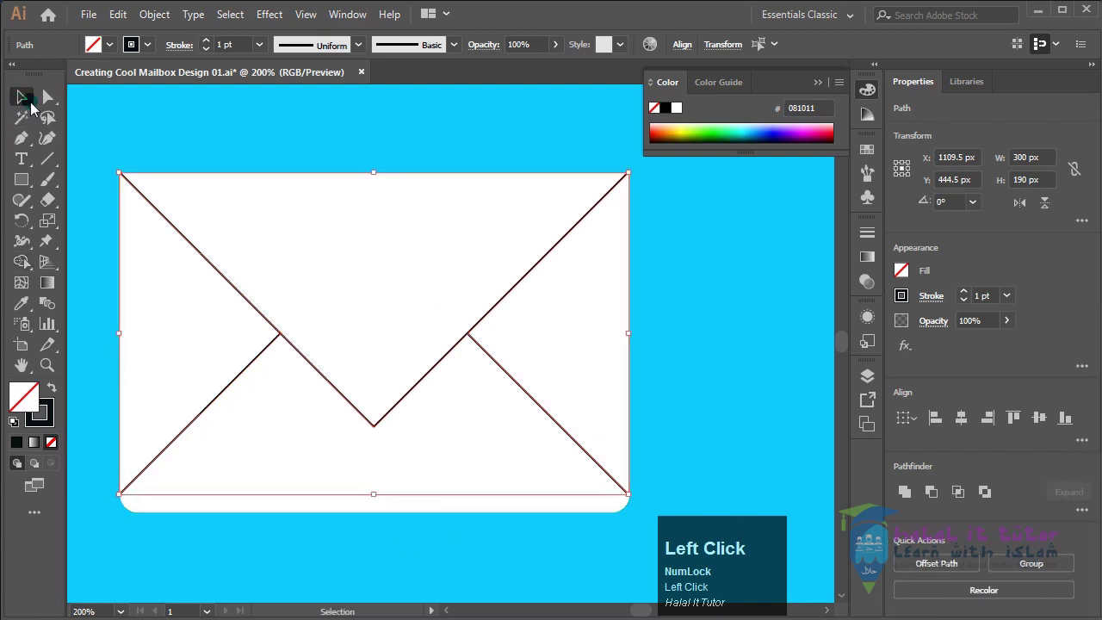
click(711, 341)
Step: Join the two upper diagonals into a single V-shaped path at their lower meeting point
key(space)
mouse_move(489, 545)
mouse_down()
mouse_move(473, 544)
mouse_move(527, 542)
mouse_move(506, 542)
mouse_up()
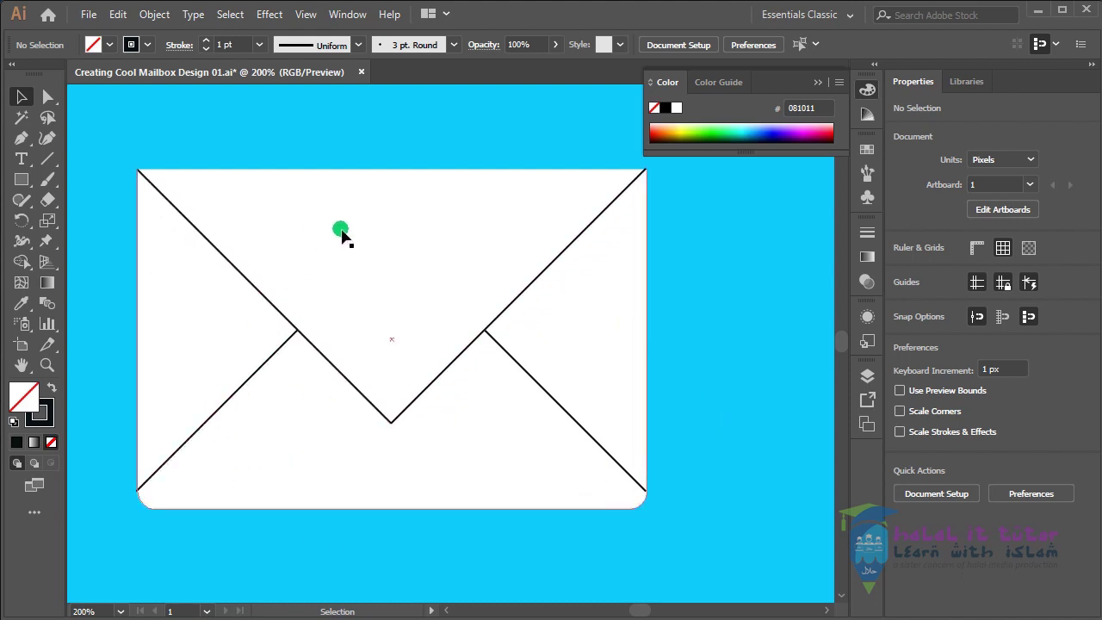
click(582, 234)
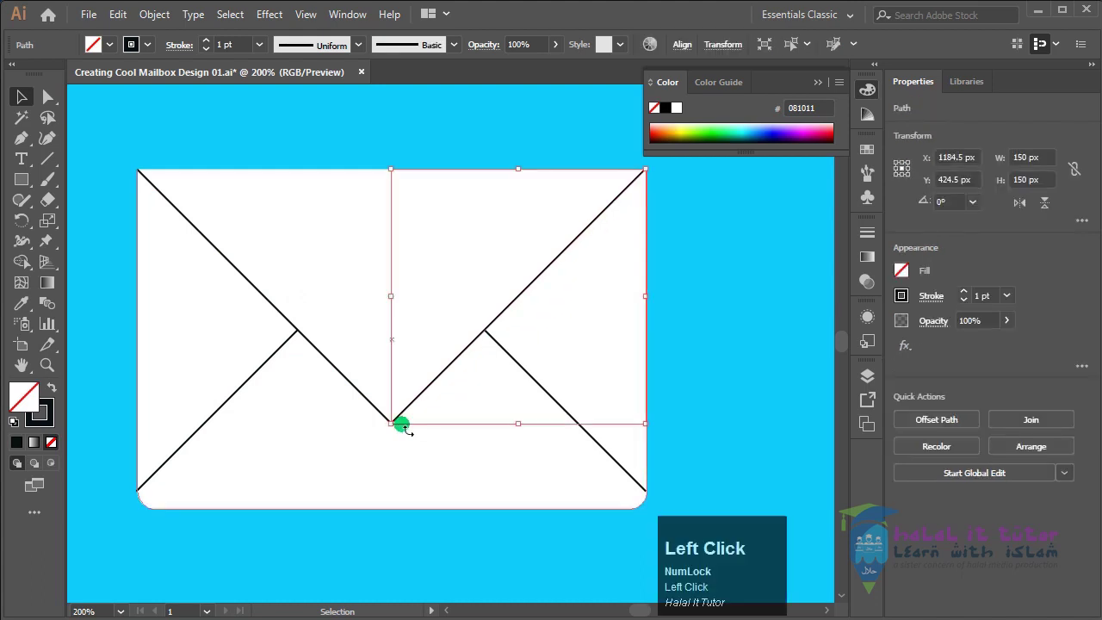
shift+click(249, 285)
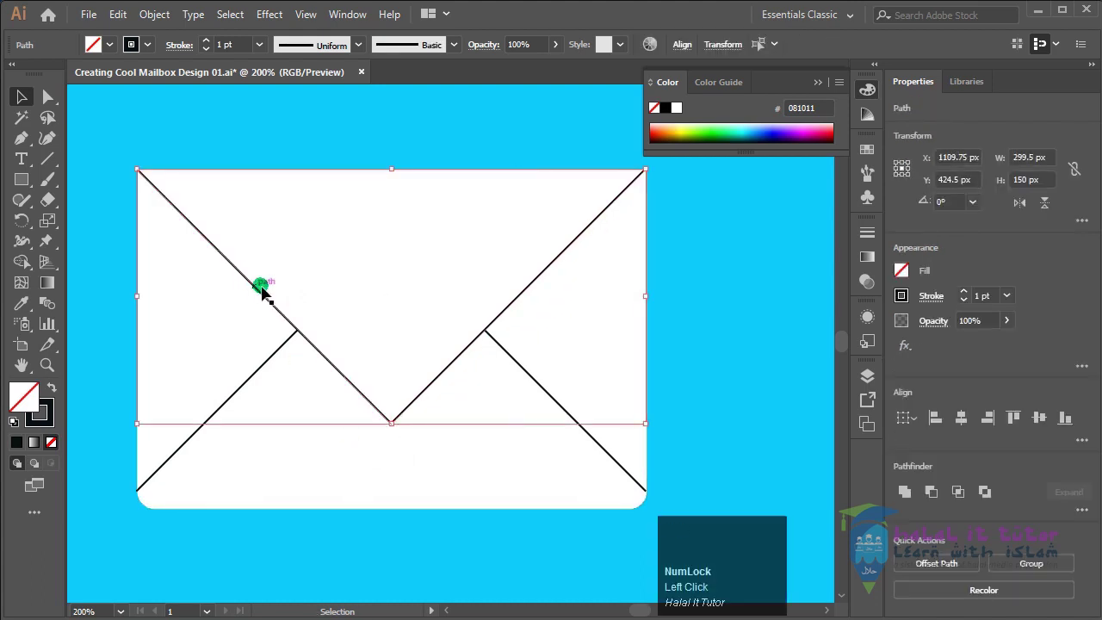
click(154, 14)
mouse_move(255, 411)
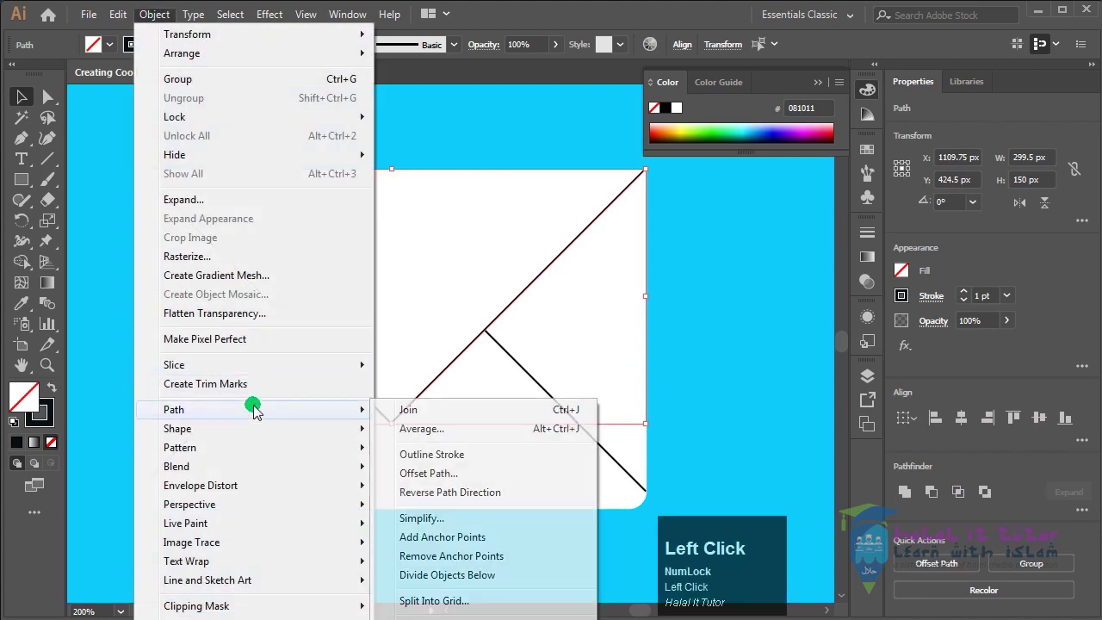
click(439, 411)
click(714, 369)
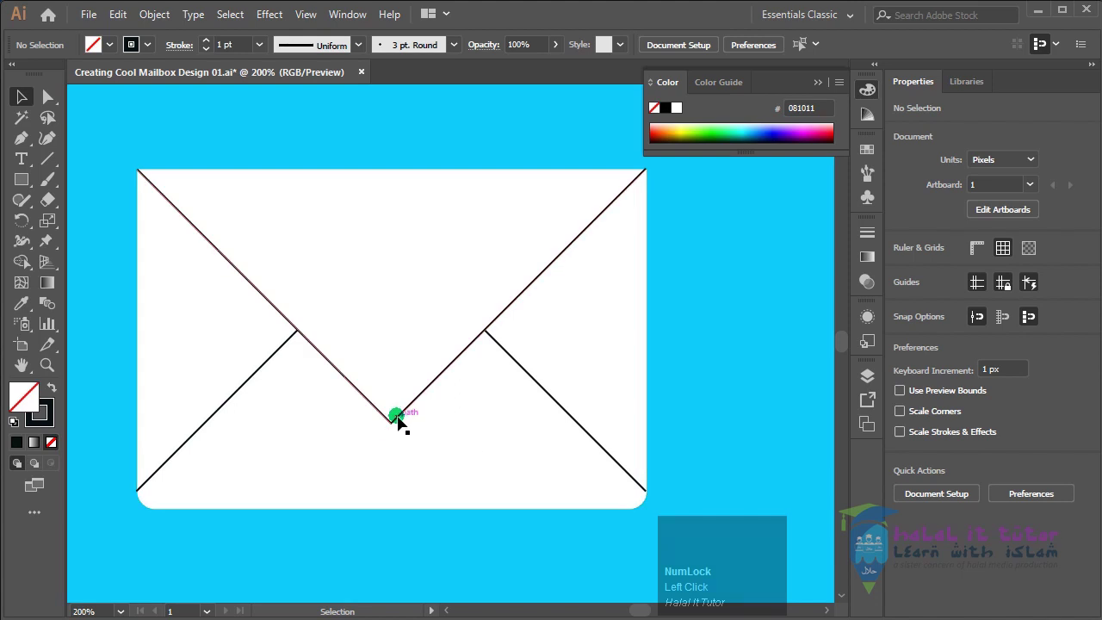
Step: Move the V-shaped path upward to test that it is one piece, and undo the move
drag(431, 383, 441, 276)
key(space)
drag(468, 134, 483, 267)
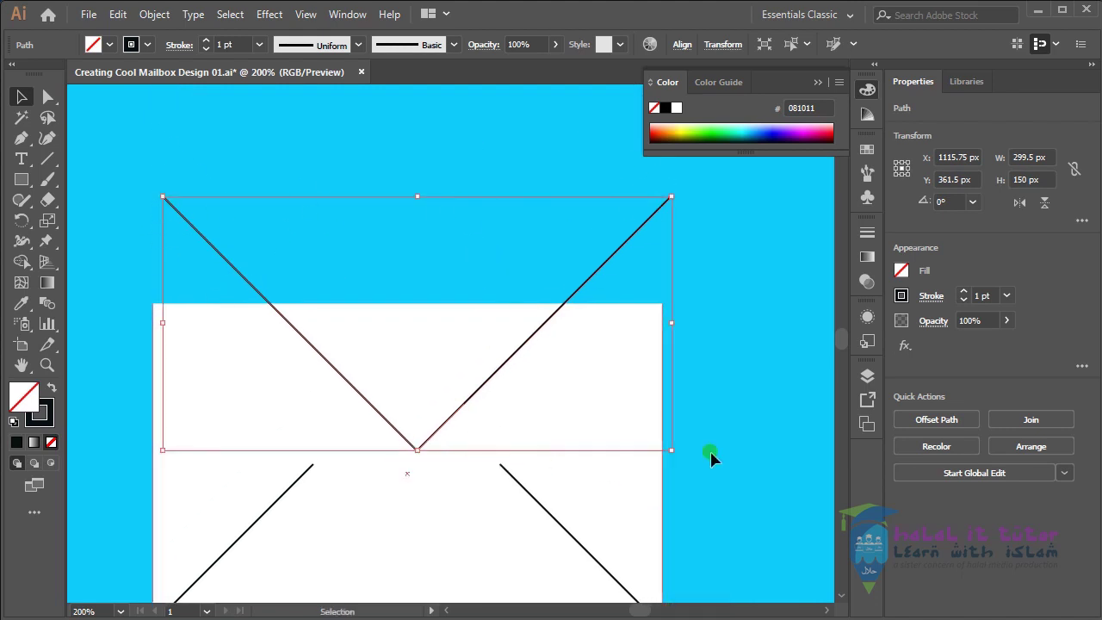
key(ctrl+z)
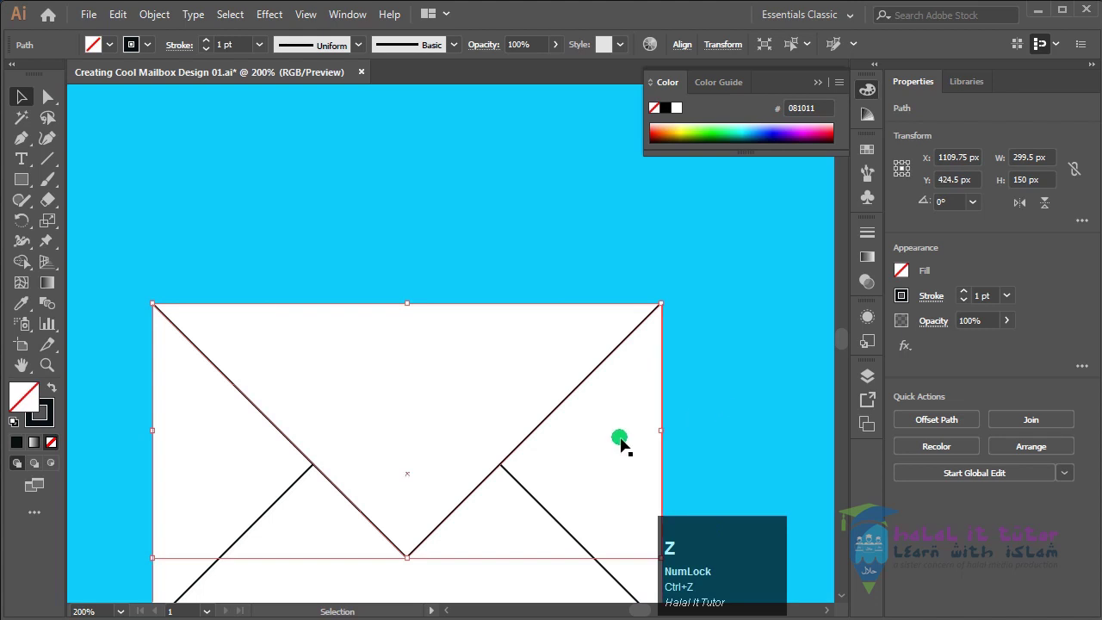
key(space)
drag(610, 446, 580, 382)
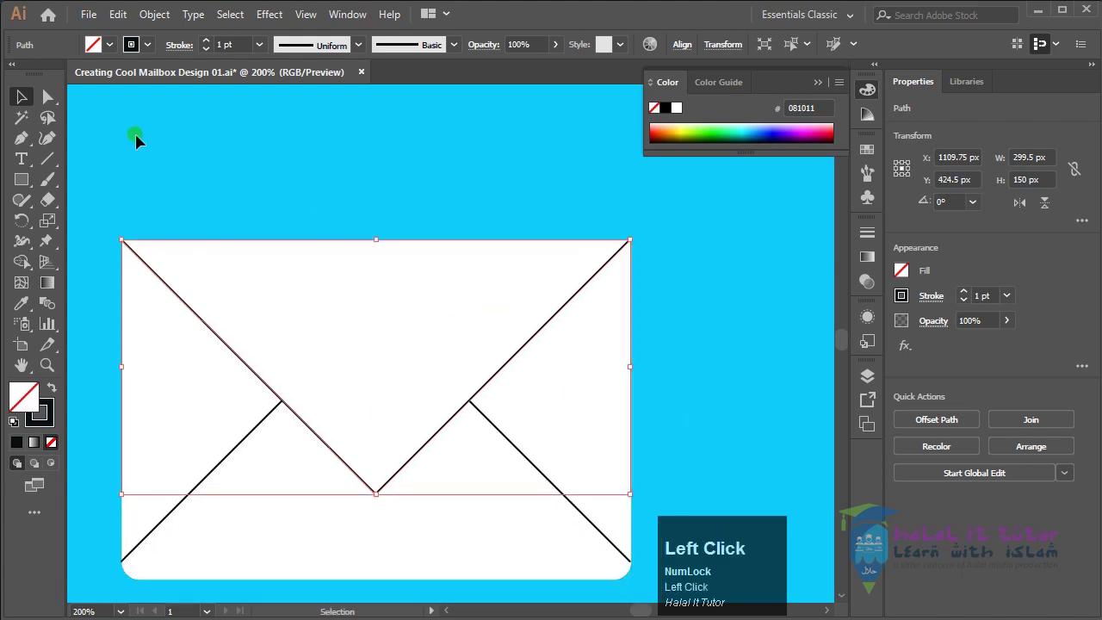
Step: Join the open ends of the V-shaped path with a line along the envelope's top edge to close the flap triangle
click(154, 15)
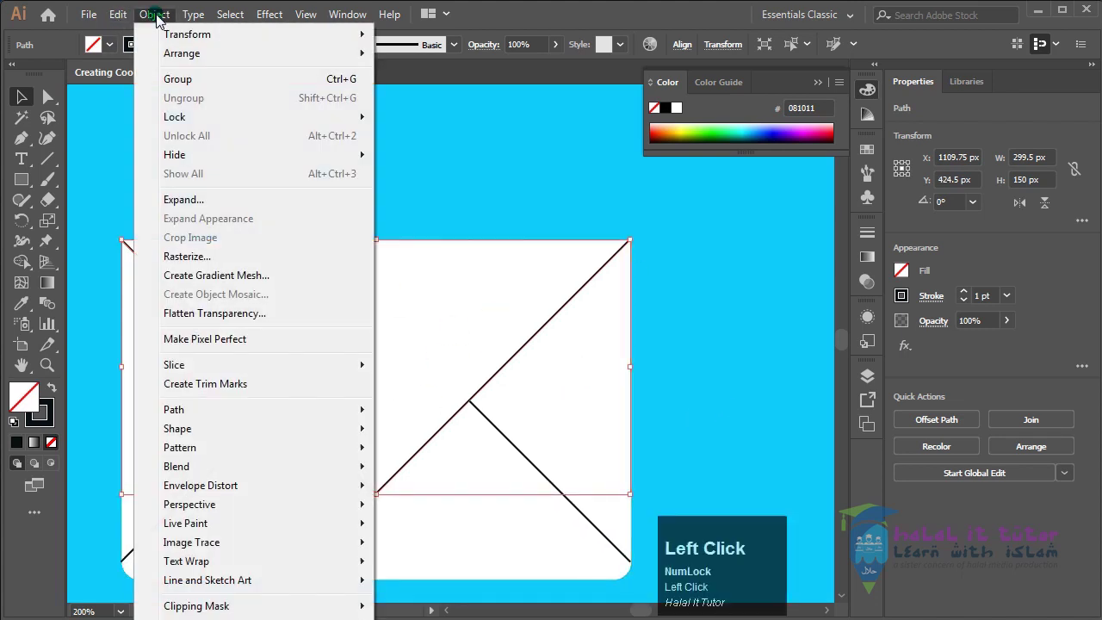
mouse_move(256, 410)
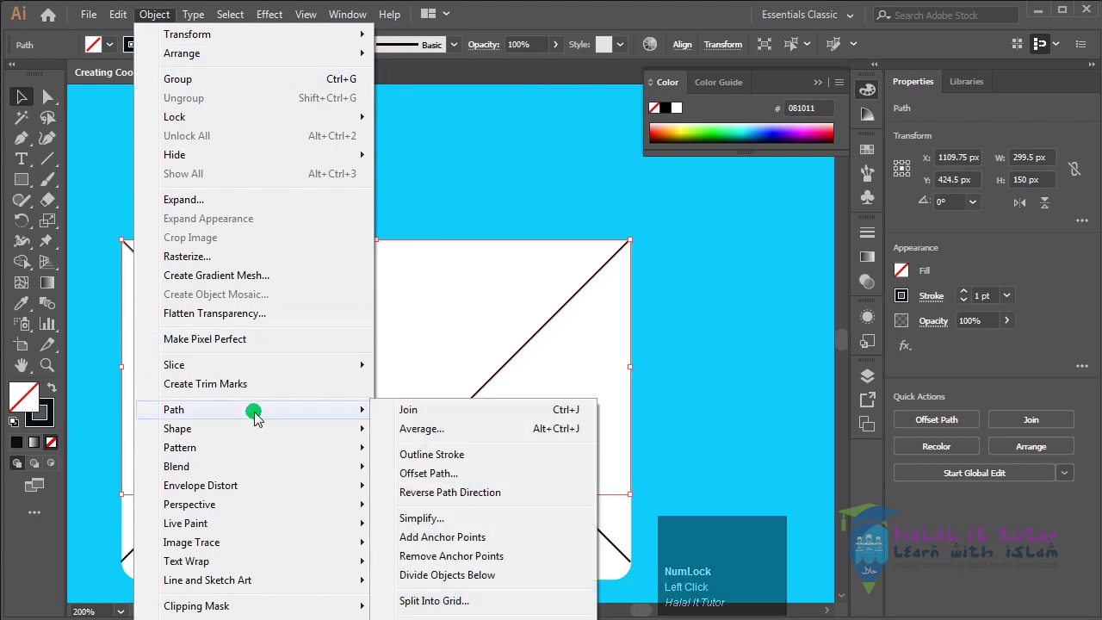
click(462, 408)
click(716, 278)
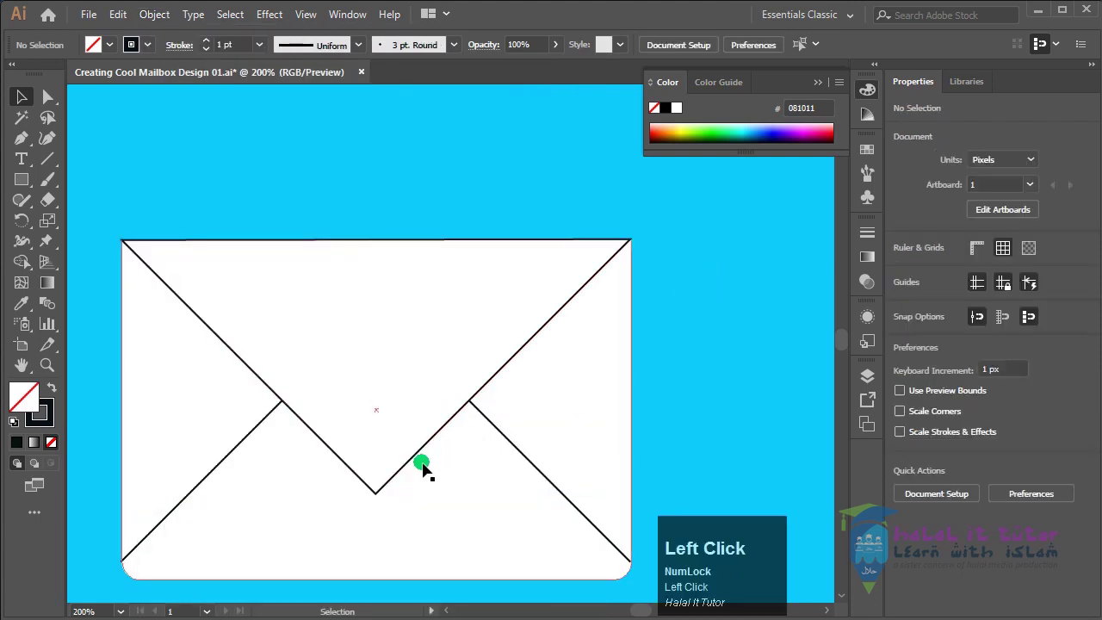
Step: Move the closed flap triangle upward twice to test it as one shape, undoing each move
drag(416, 460, 414, 370)
key(ctrl+z)
click(634, 369)
click(412, 457)
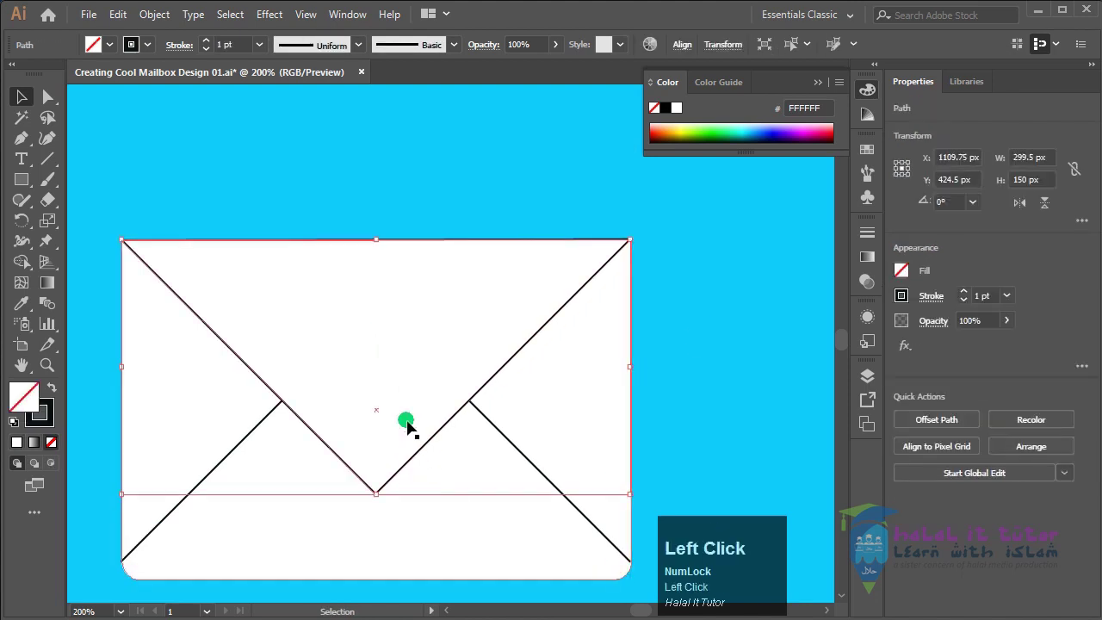
drag(413, 456, 413, 329)
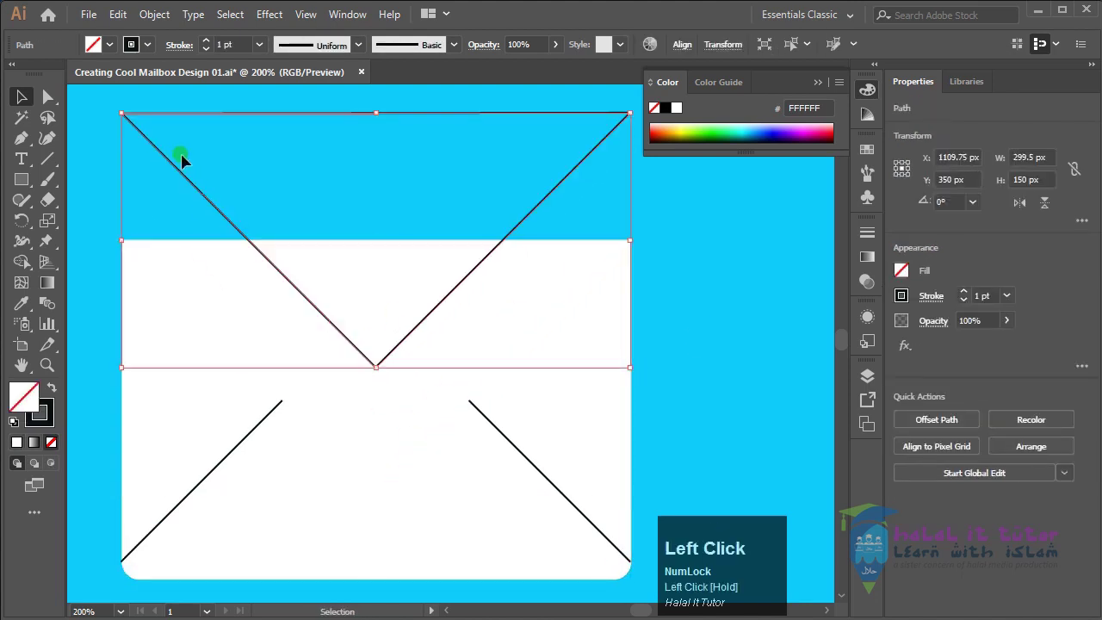
key(ctrl+z)
click(691, 319)
key(space)
drag(442, 535, 448, 439)
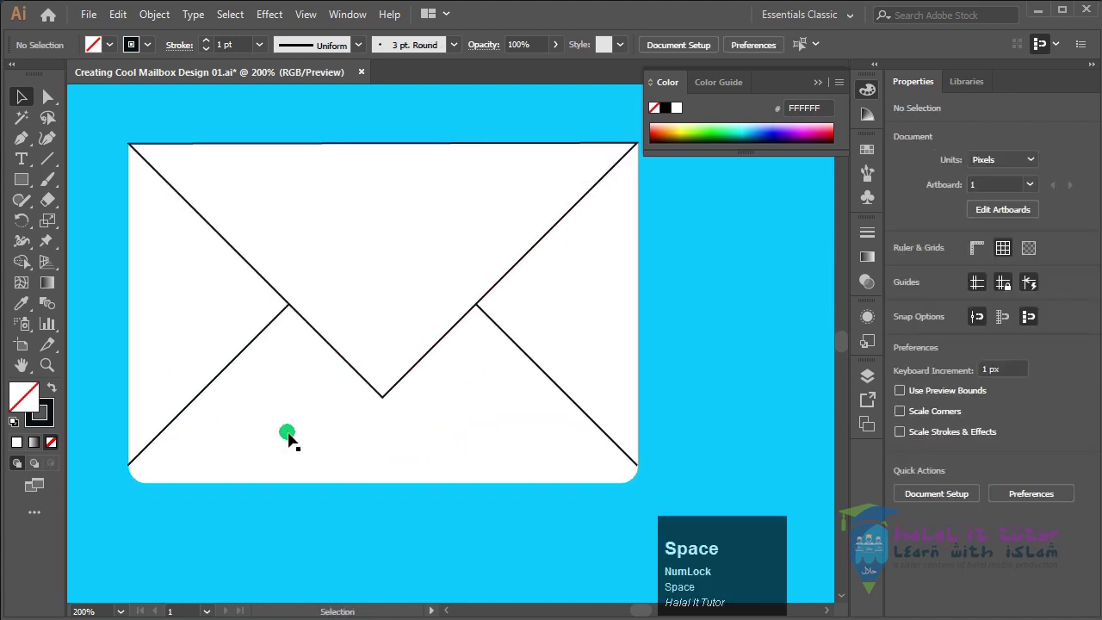
Step: Join the two lower diagonal lines into one path with a horizontal line between their upper ends
click(190, 404)
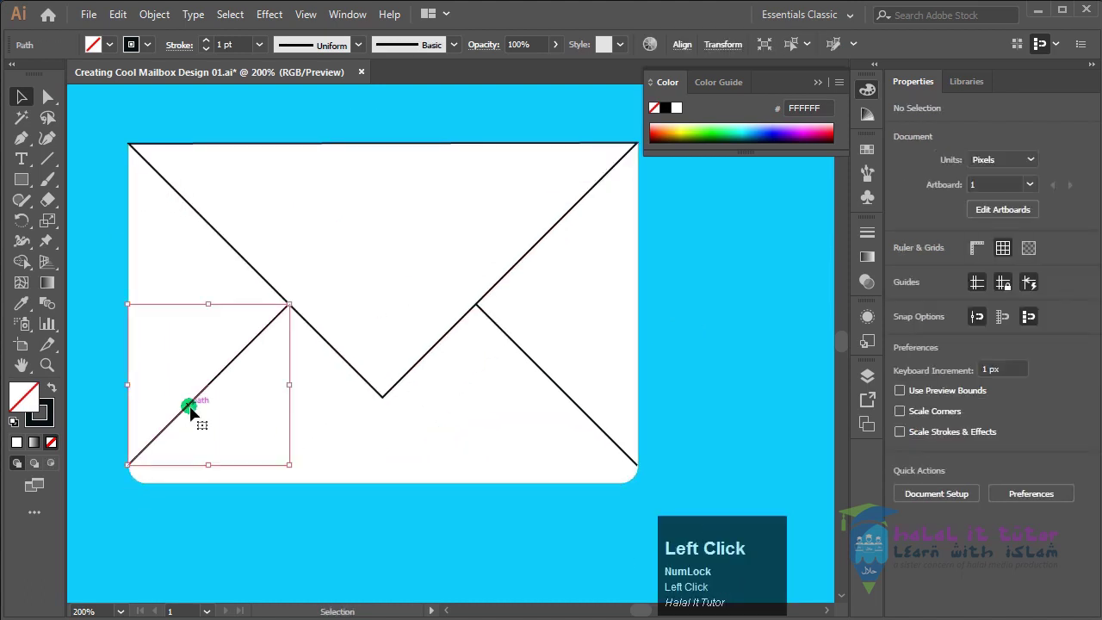
shift+click(534, 362)
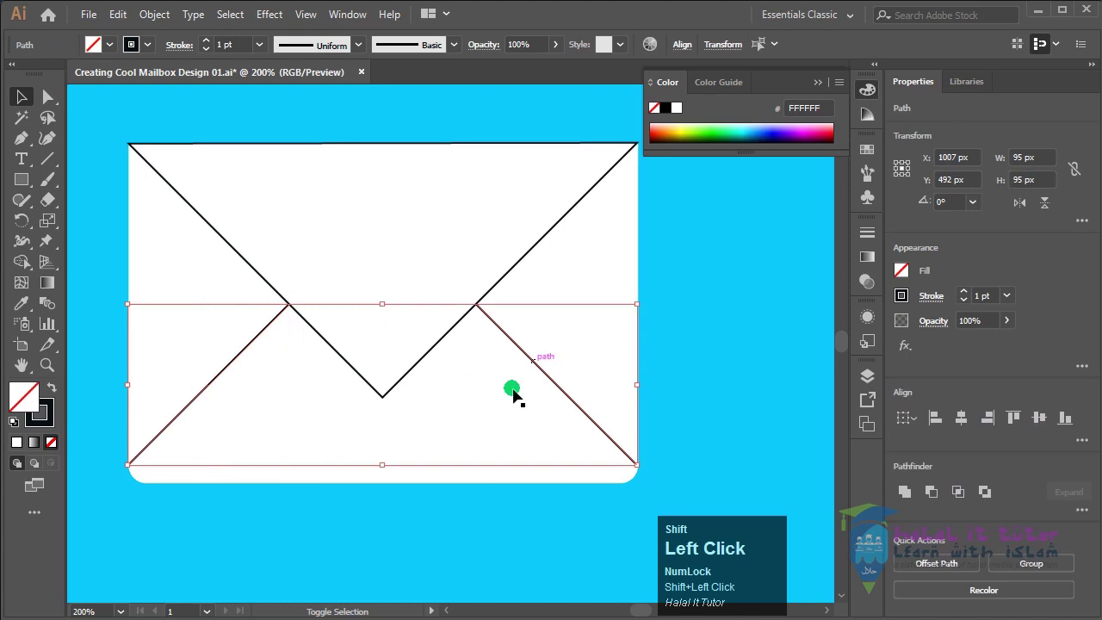
click(706, 337)
click(235, 360)
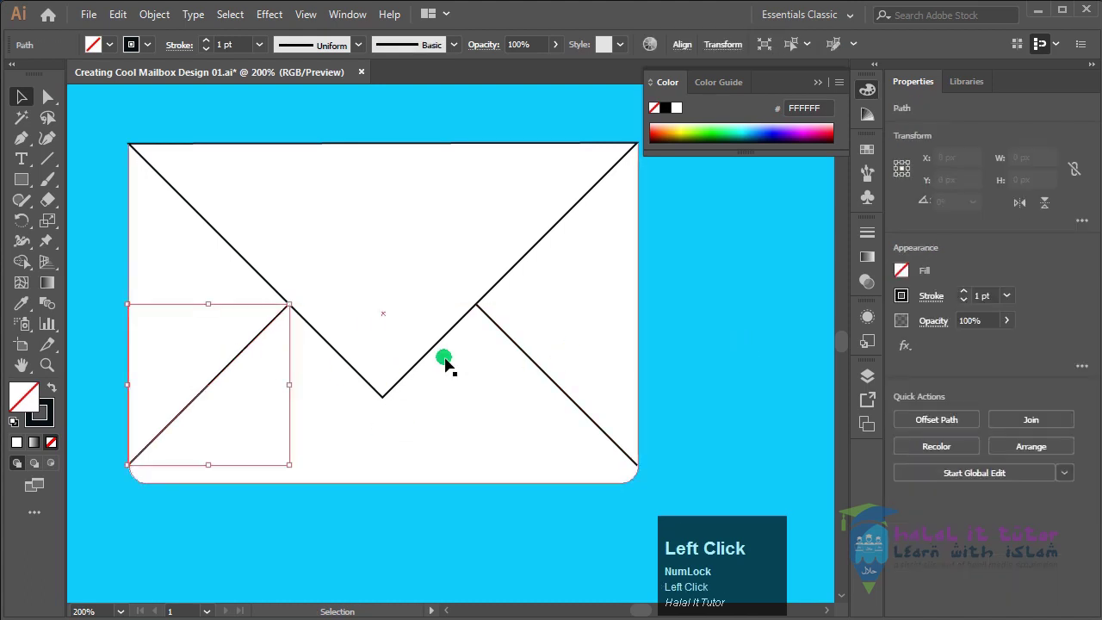
shift+click(536, 367)
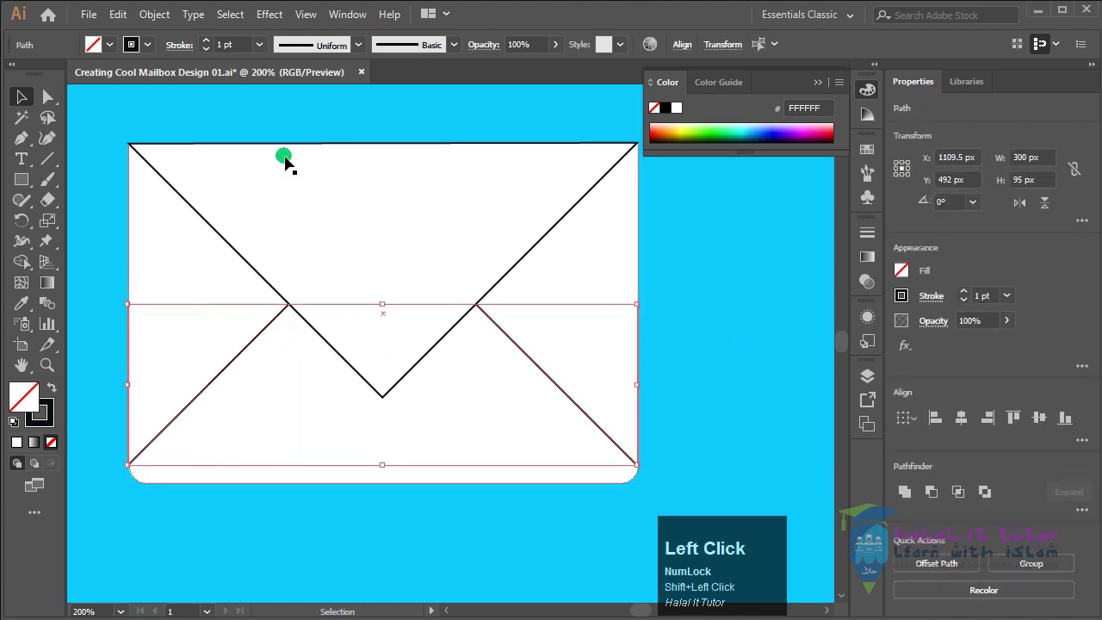
click(154, 13)
mouse_move(277, 415)
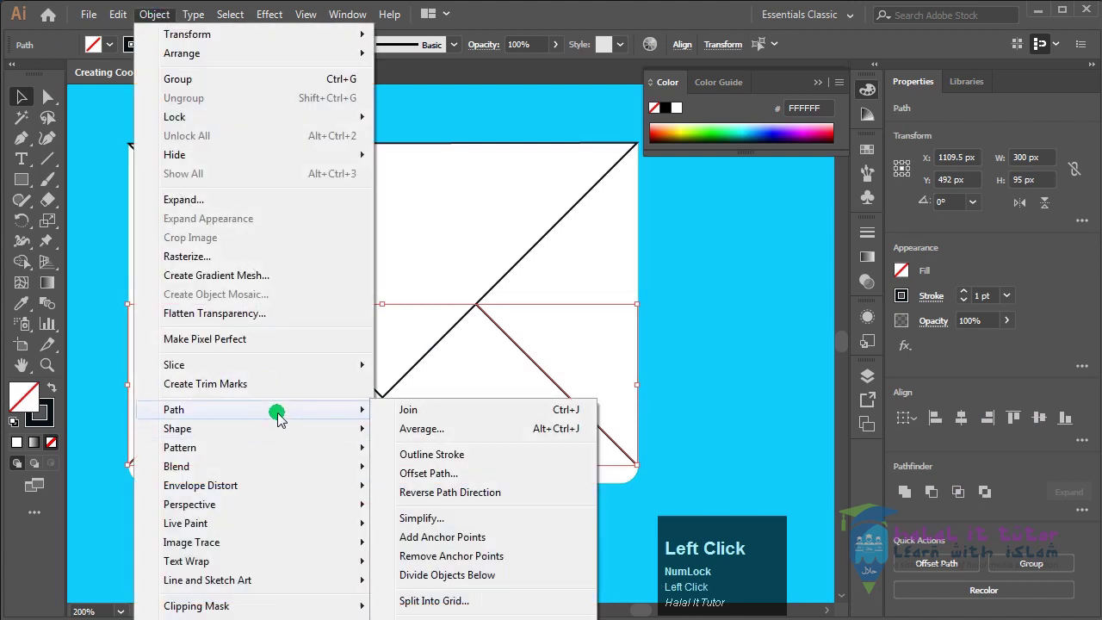
click(415, 412)
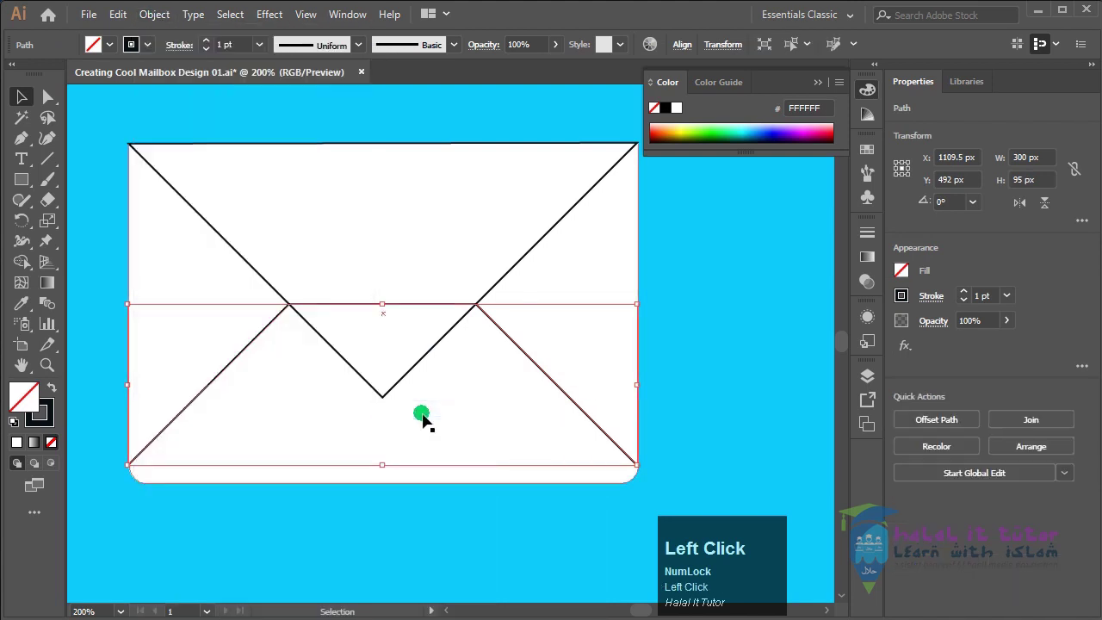
click(666, 360)
Step: Move the joined lower fold path to test that it is one piece, and undo the move
drag(555, 378, 411, 126)
key(ctrl+z)
click(484, 531)
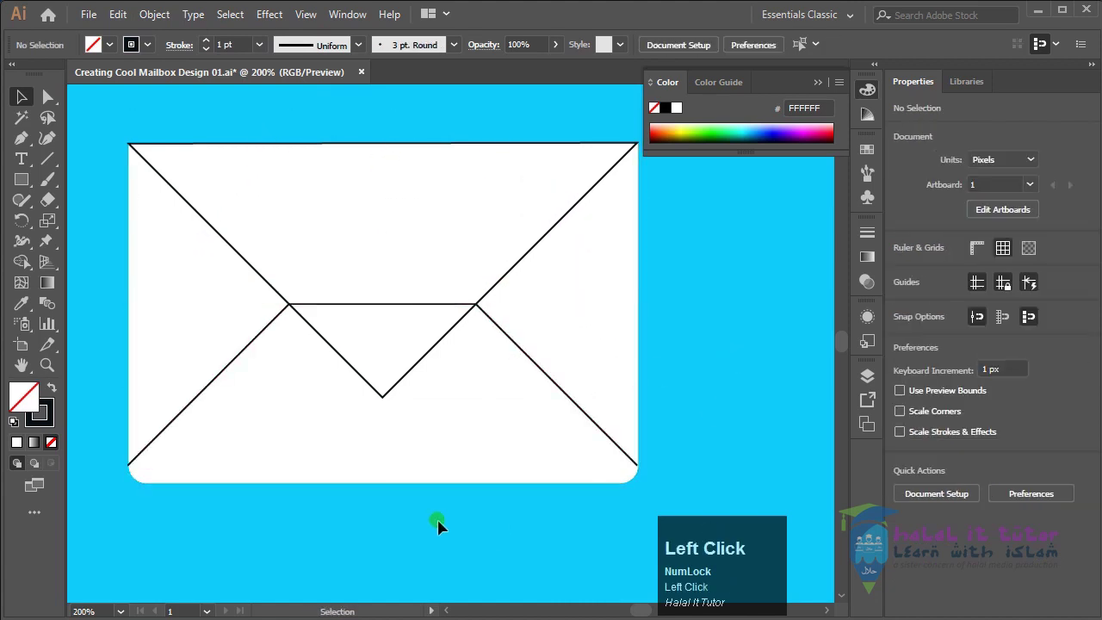
Step: Select the envelope body and the lower fold path in turn to check that they are separate objects
click(132, 355)
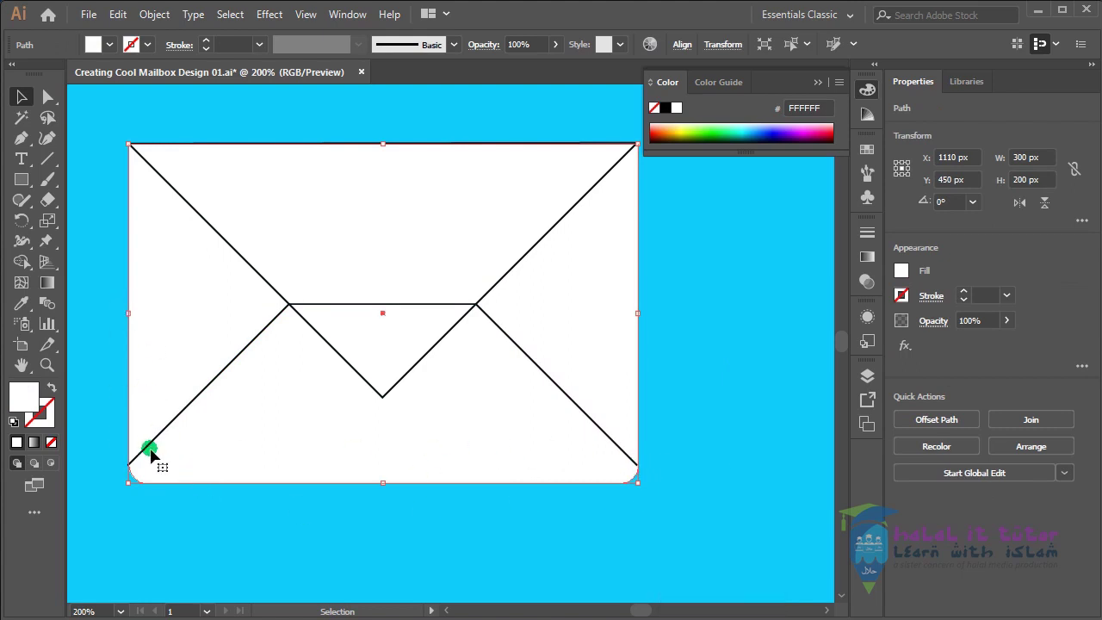
click(201, 533)
click(162, 440)
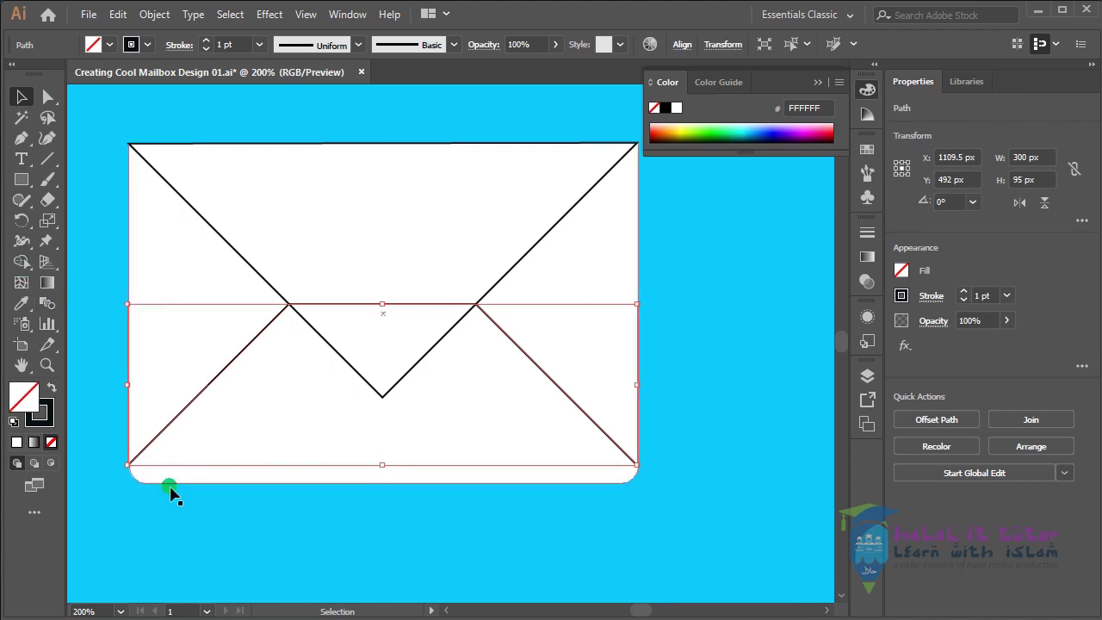
click(253, 519)
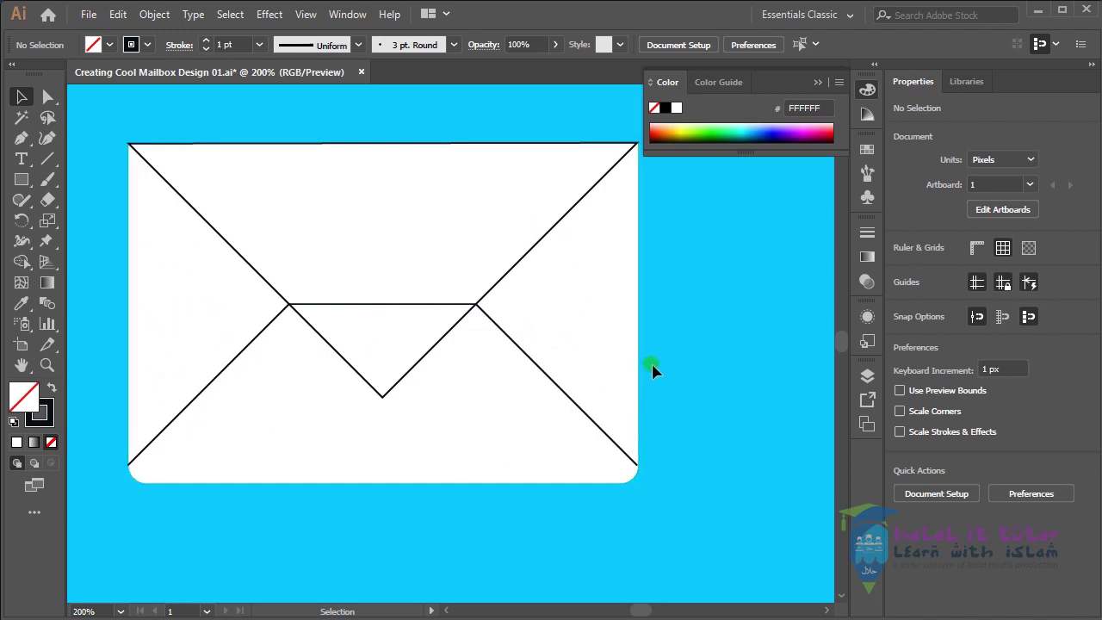
Step: Select the lower fold path together with the flap triangle, test-move them upward, and undo the move
click(543, 395)
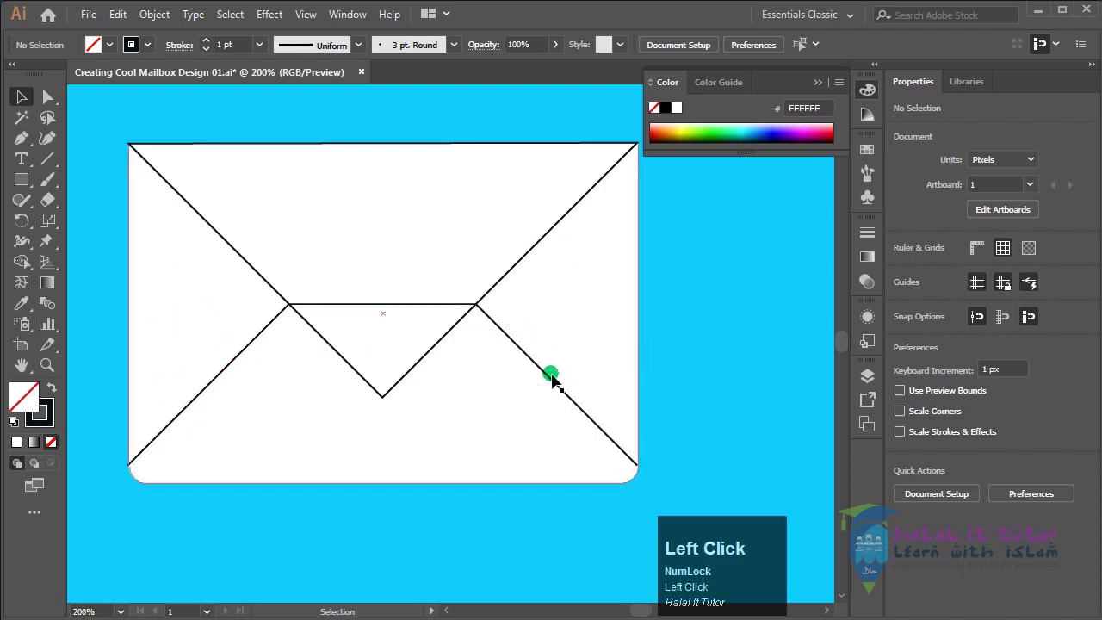
click(545, 378)
shift+click(229, 246)
shift+click(231, 246)
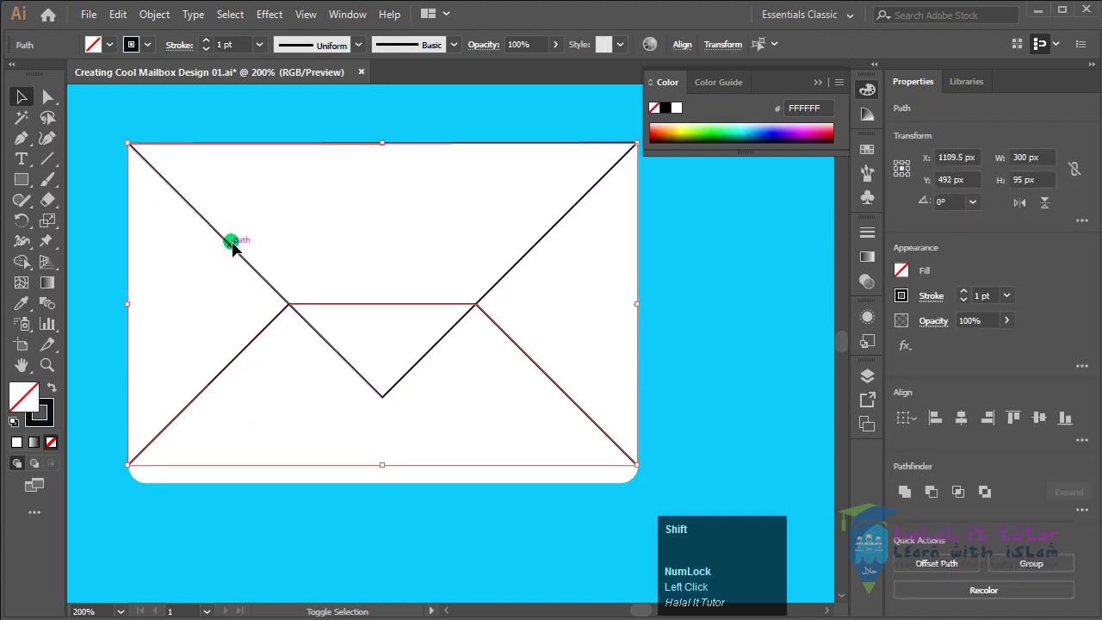
drag(340, 351, 339, 275)
key(ctrl+z)
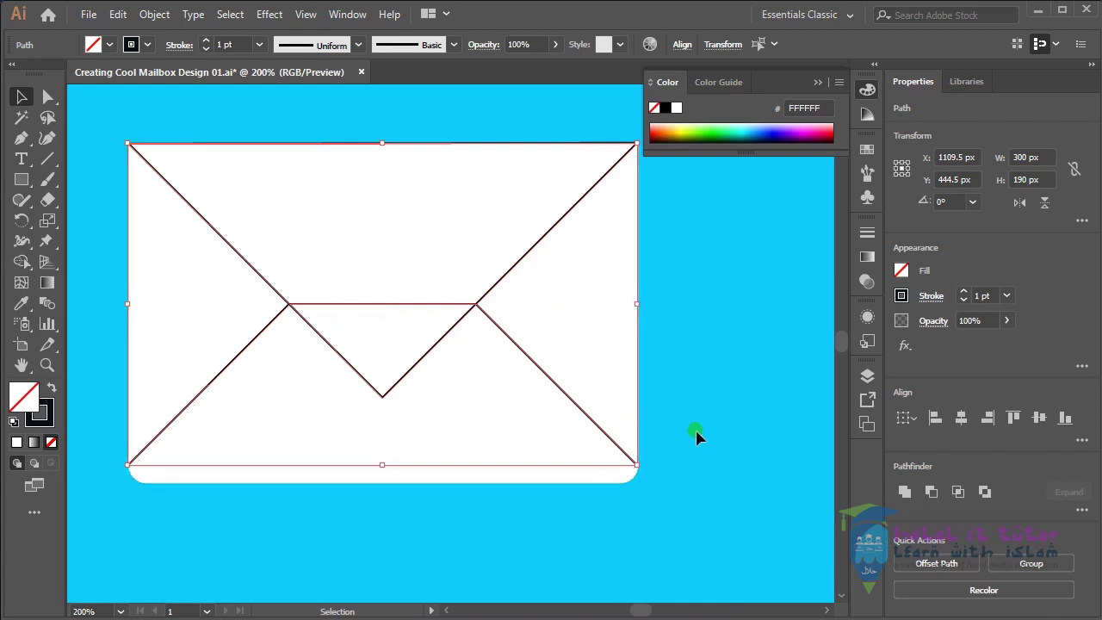
Step: Copy the selected flap triangle and lower fold path, and add a new layer above Layer 2
key(ctrl+c)
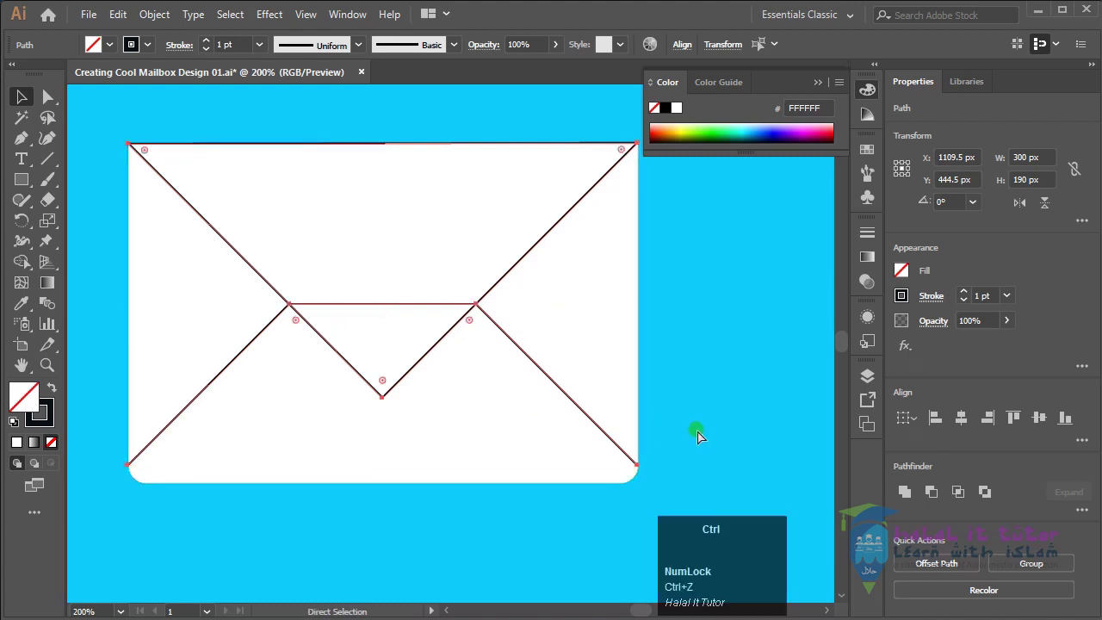
click(867, 376)
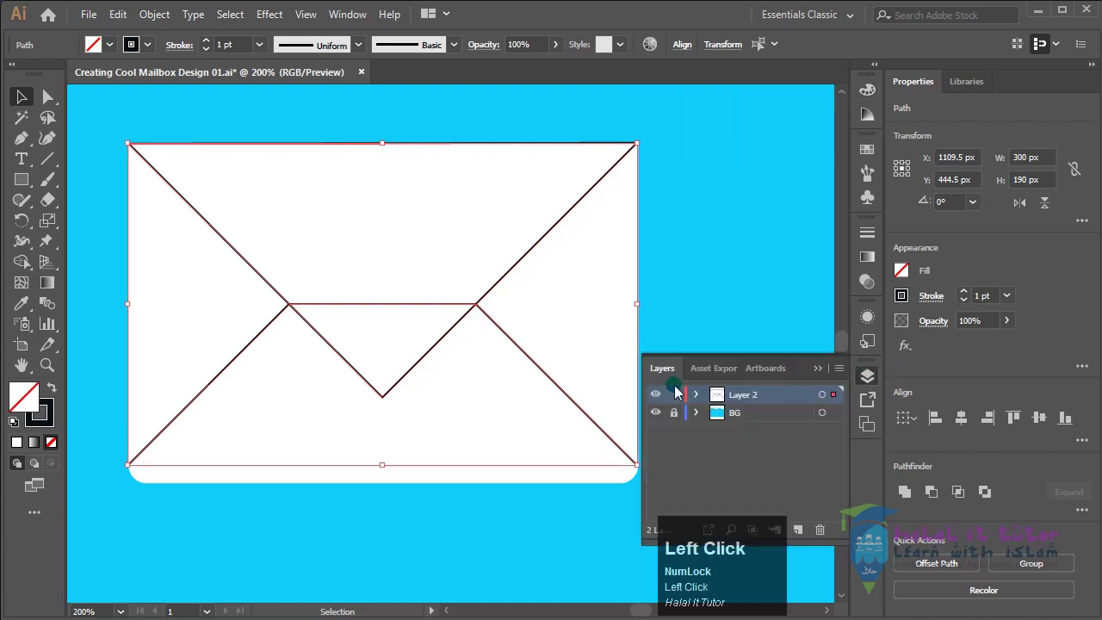
click(798, 530)
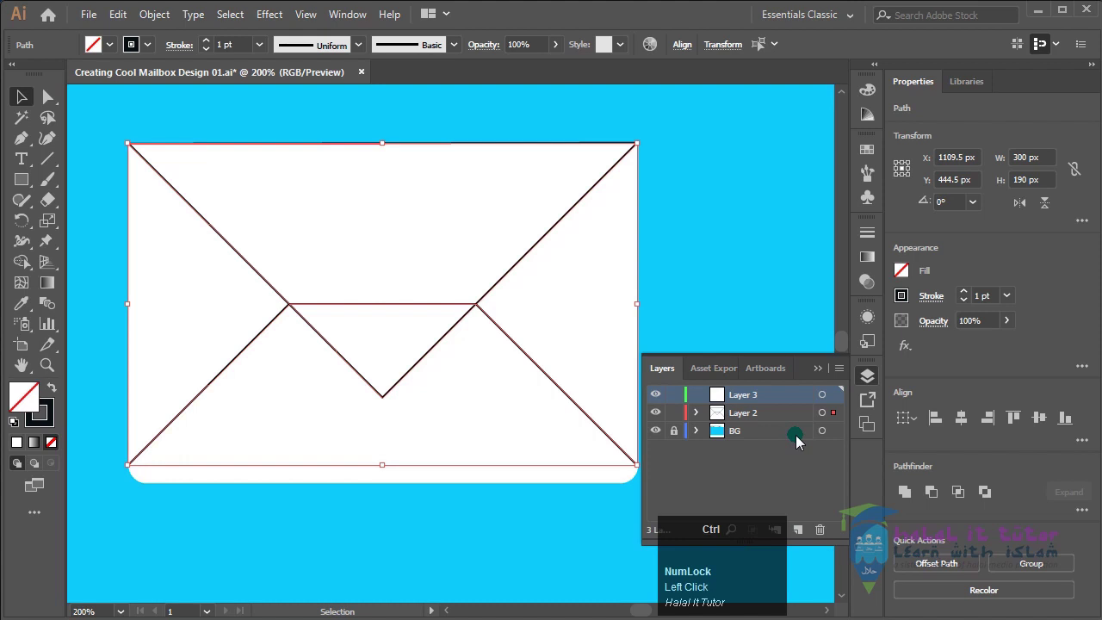
Step: Try to paste the copied fold paths in front on the new layer, and undo the paste
key(ctrl+f)
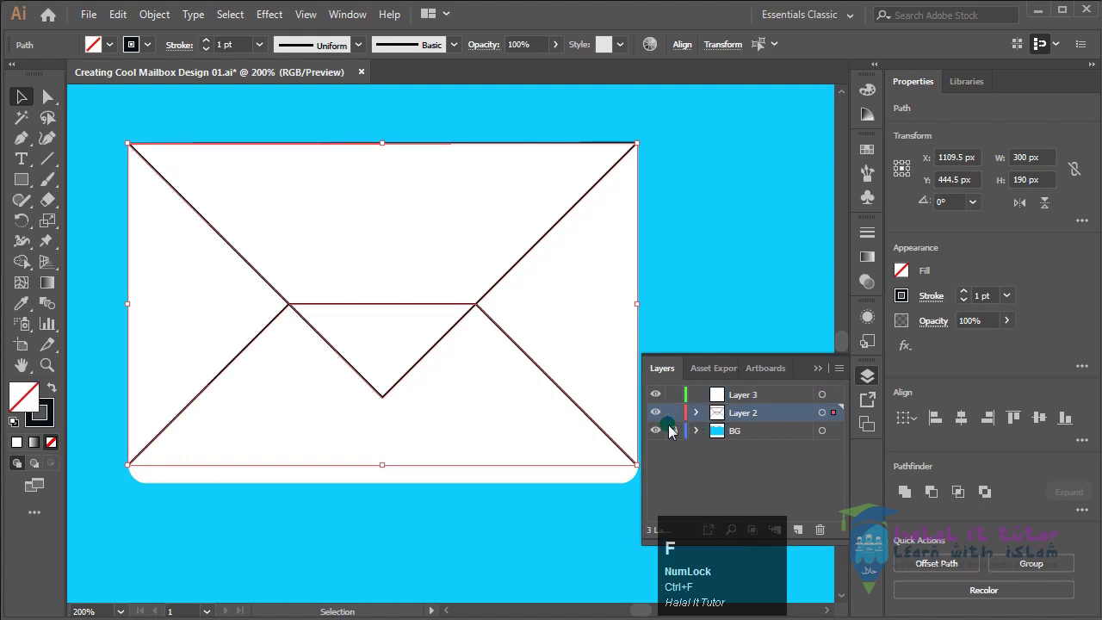
click(125, 15)
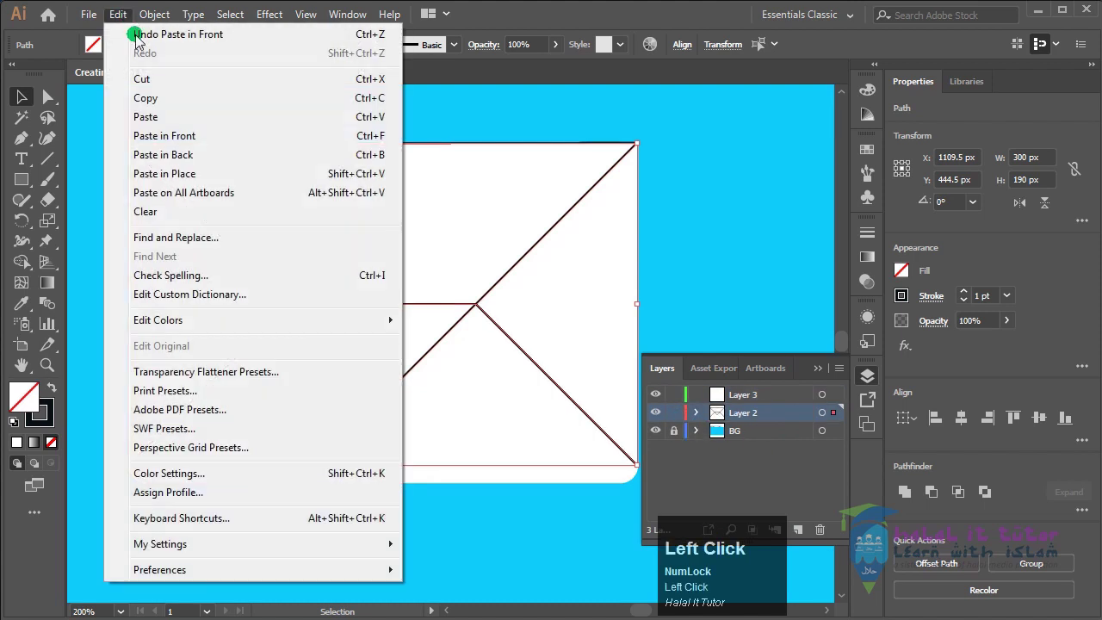
click(518, 11)
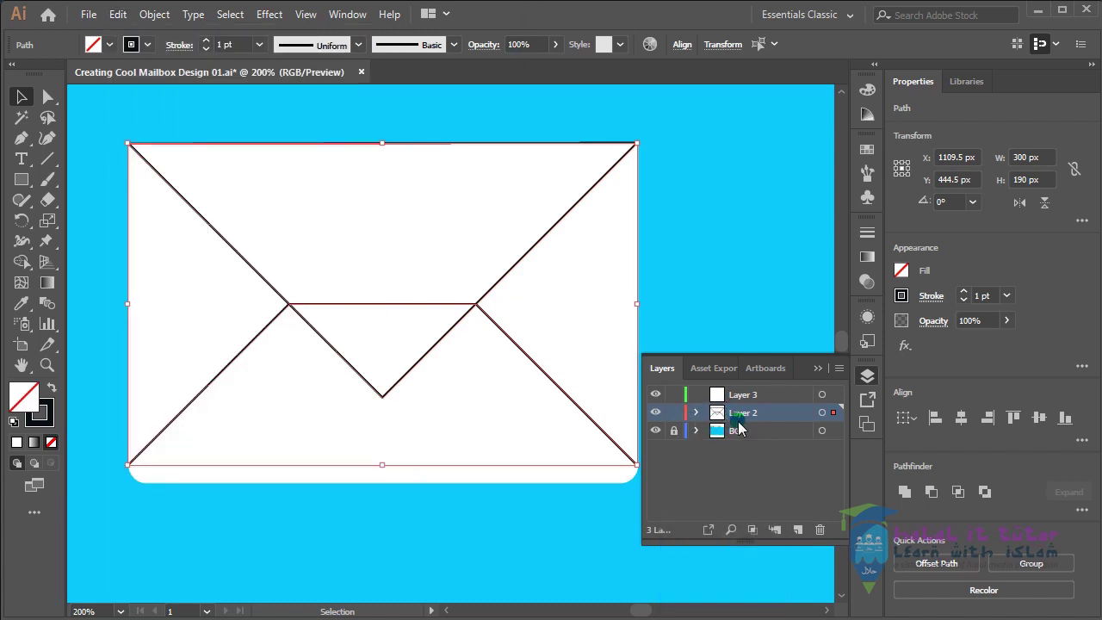
key(ctrl)
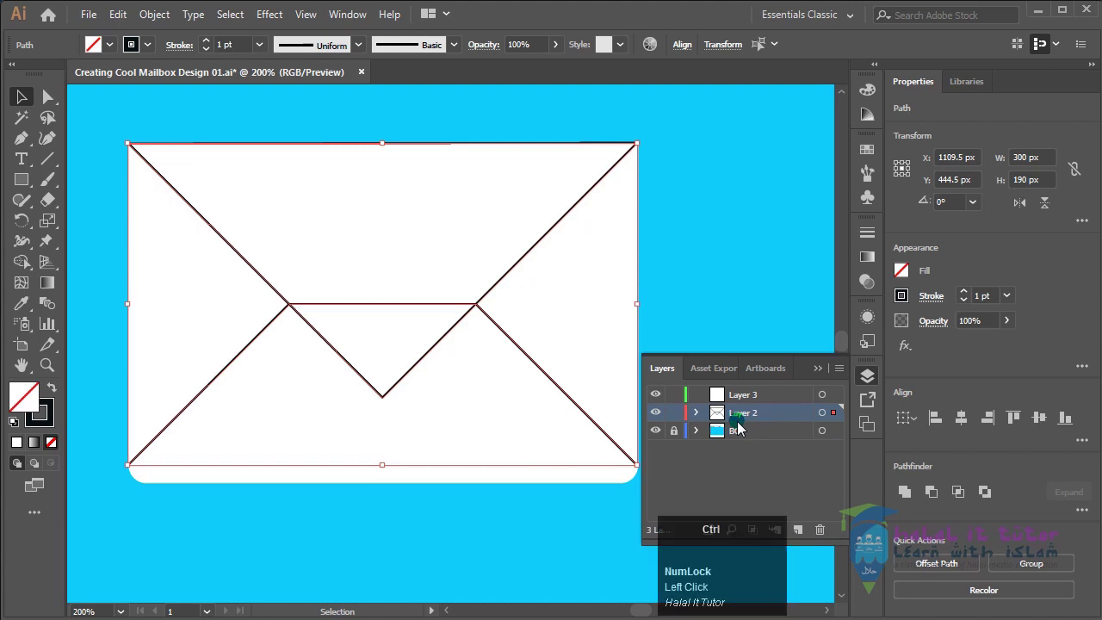
key(ctrl+z)
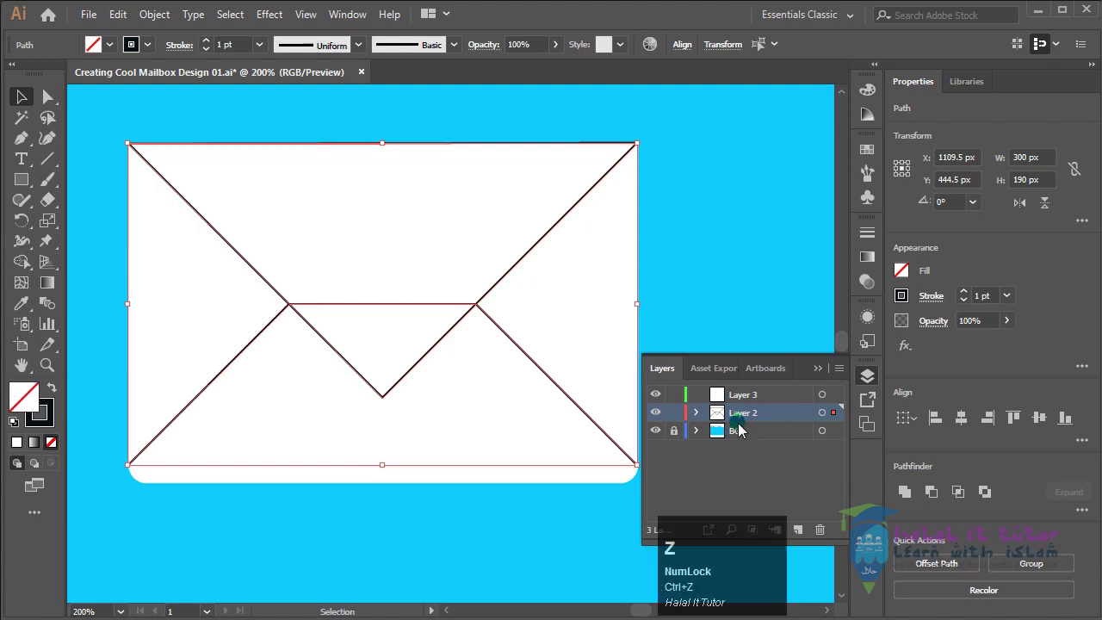
Step: Lock Layer 2 and paste the copied fold paths in front on Layer 3
click(674, 412)
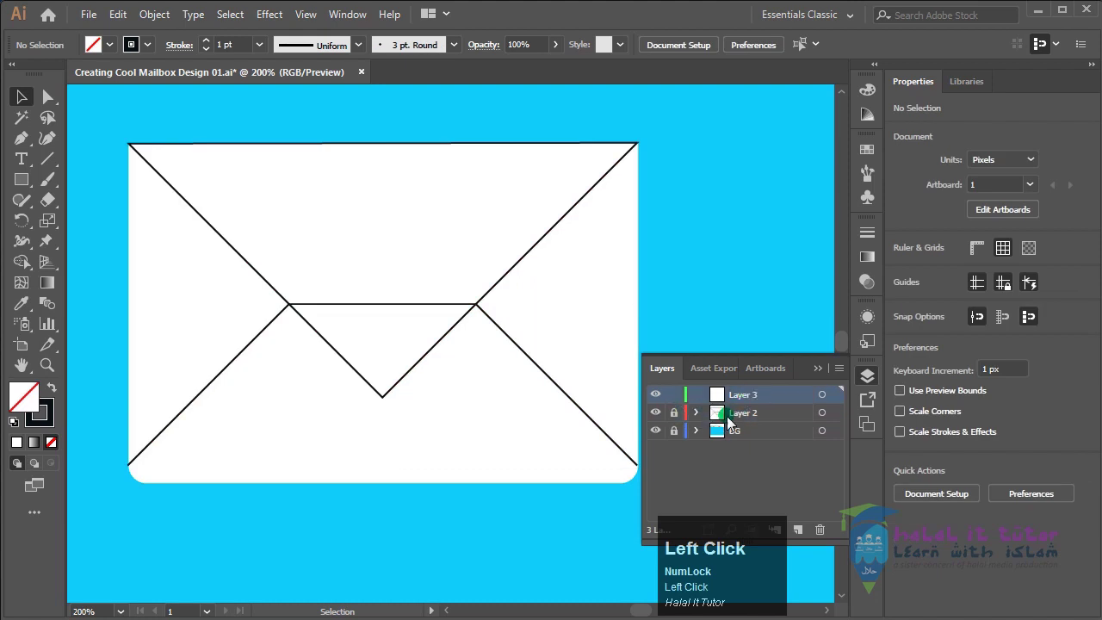
click(677, 412)
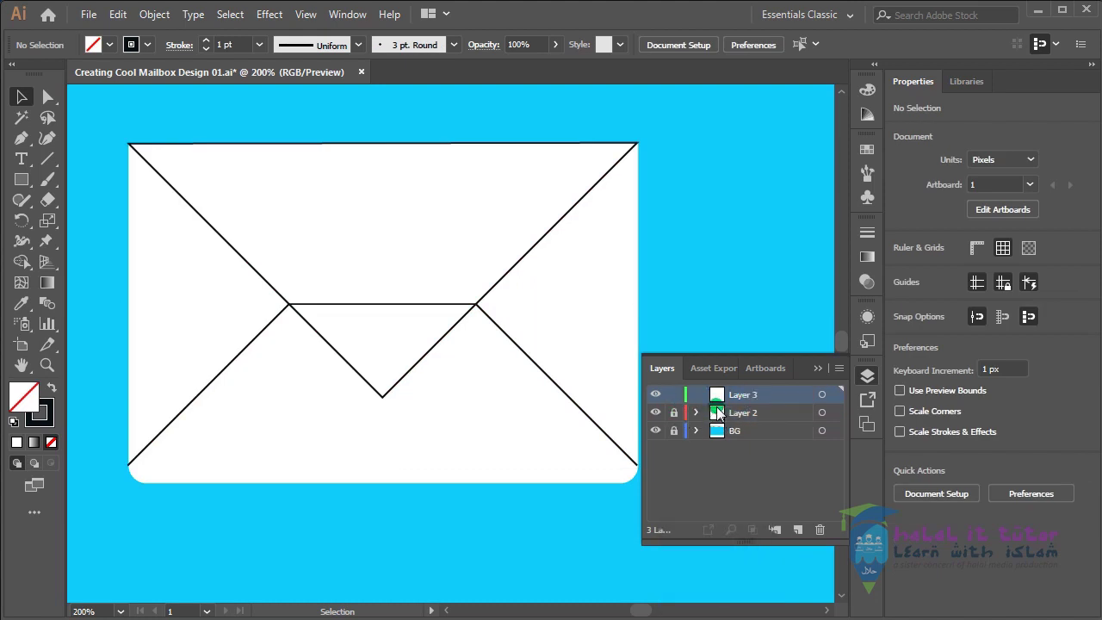
click(720, 414)
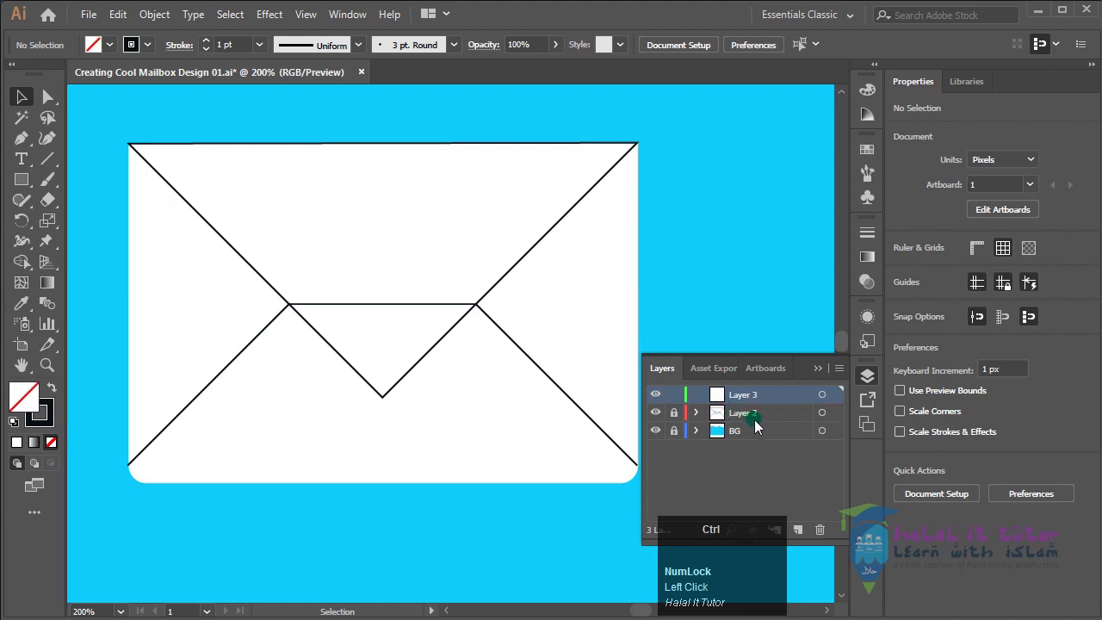
key(ctrl+f)
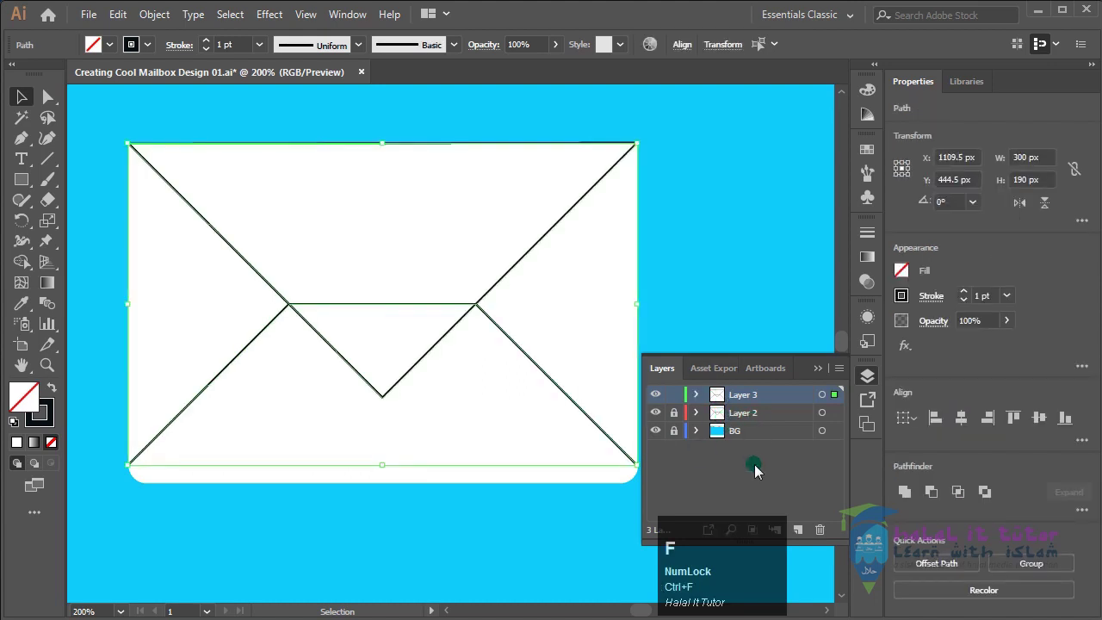
Step: Paste the copied fold paths in front on a new layer above Layer 3, with Layer 3 locked
click(798, 530)
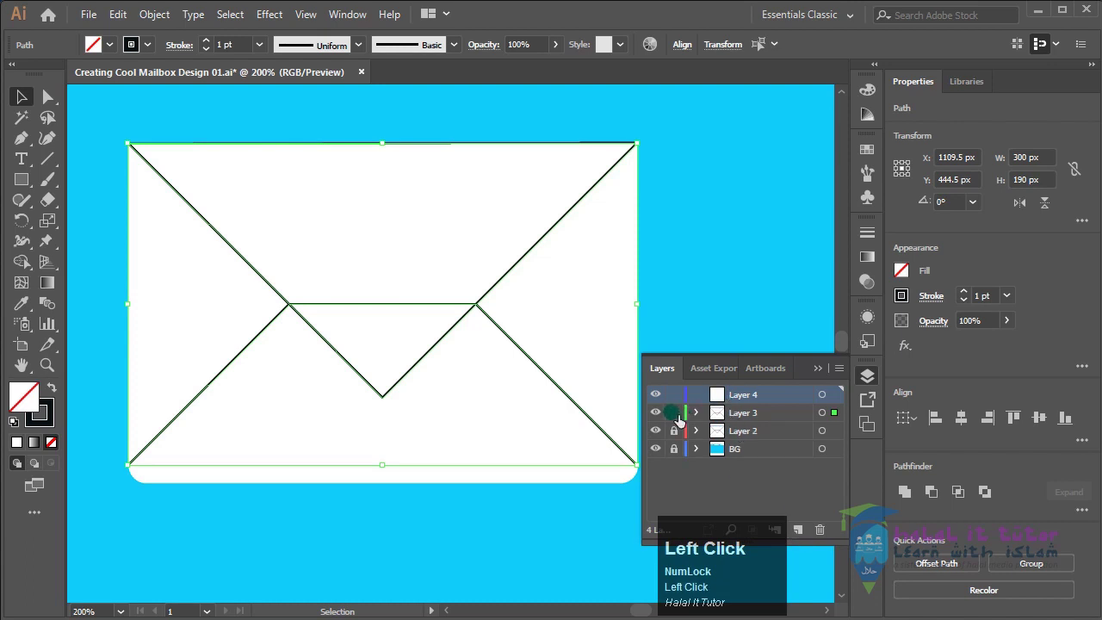
click(674, 412)
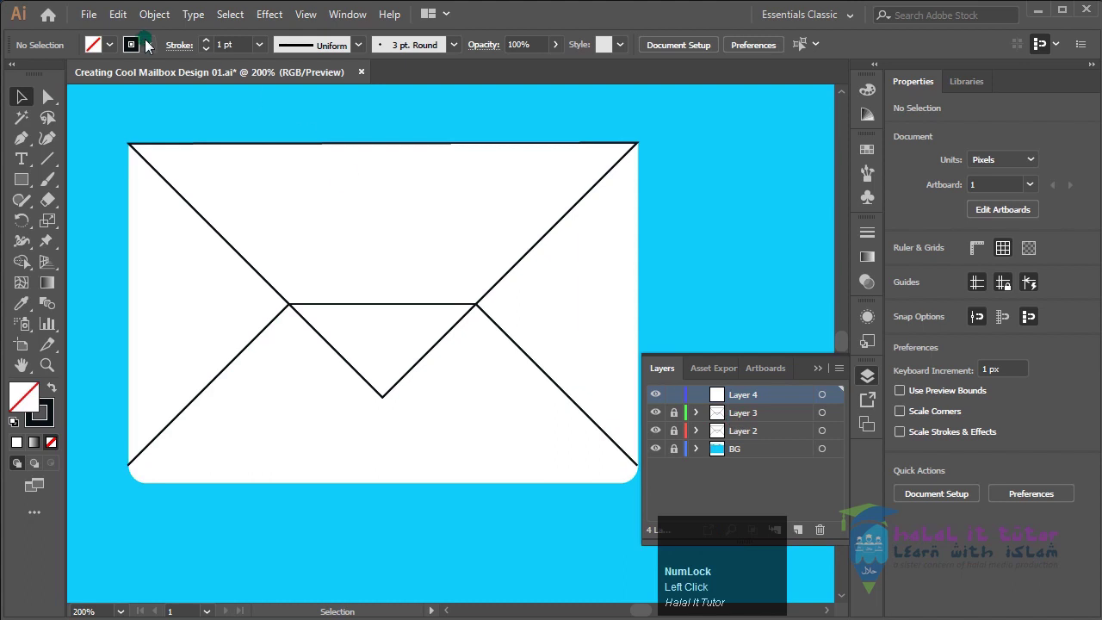
click(118, 14)
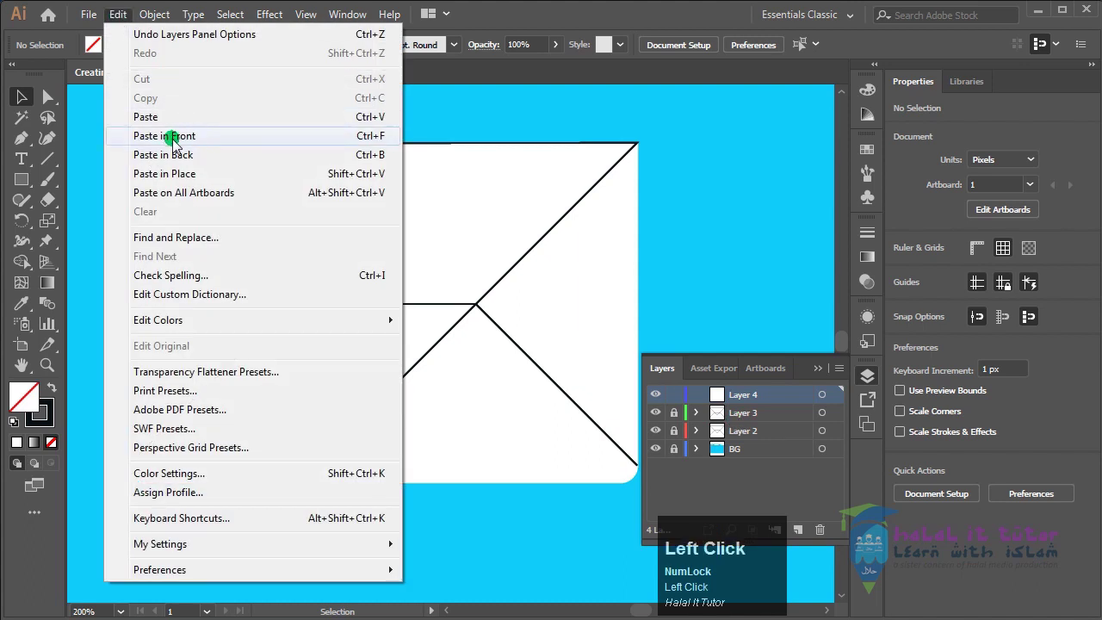
click(175, 137)
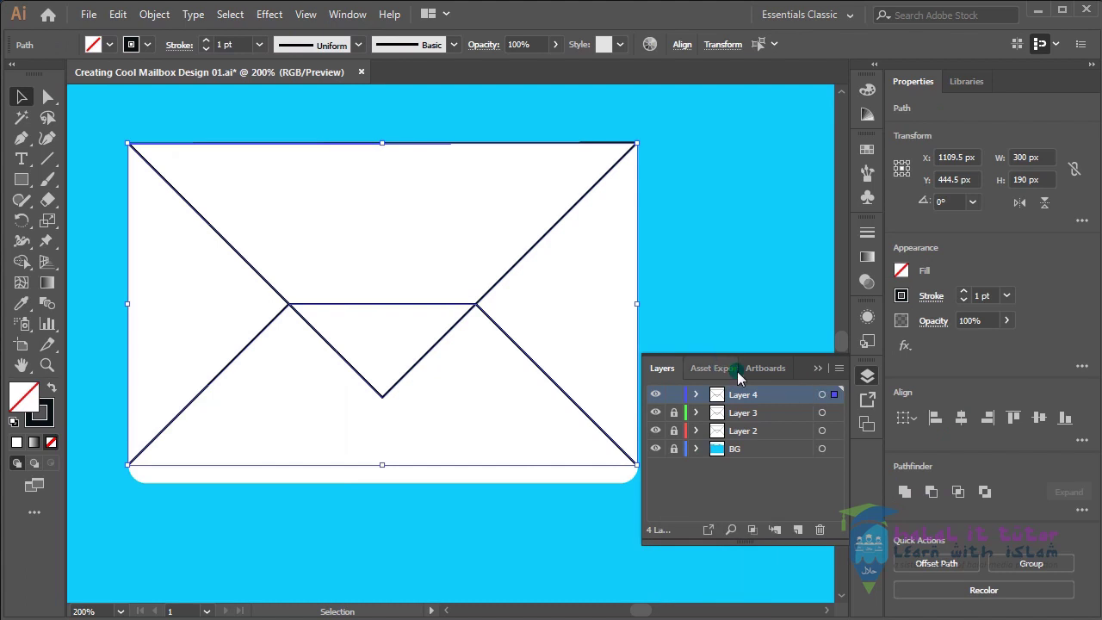
Step: Select the lower fold path and the flap triangle on Layer 4 in turn to check them as separate paths
click(699, 251)
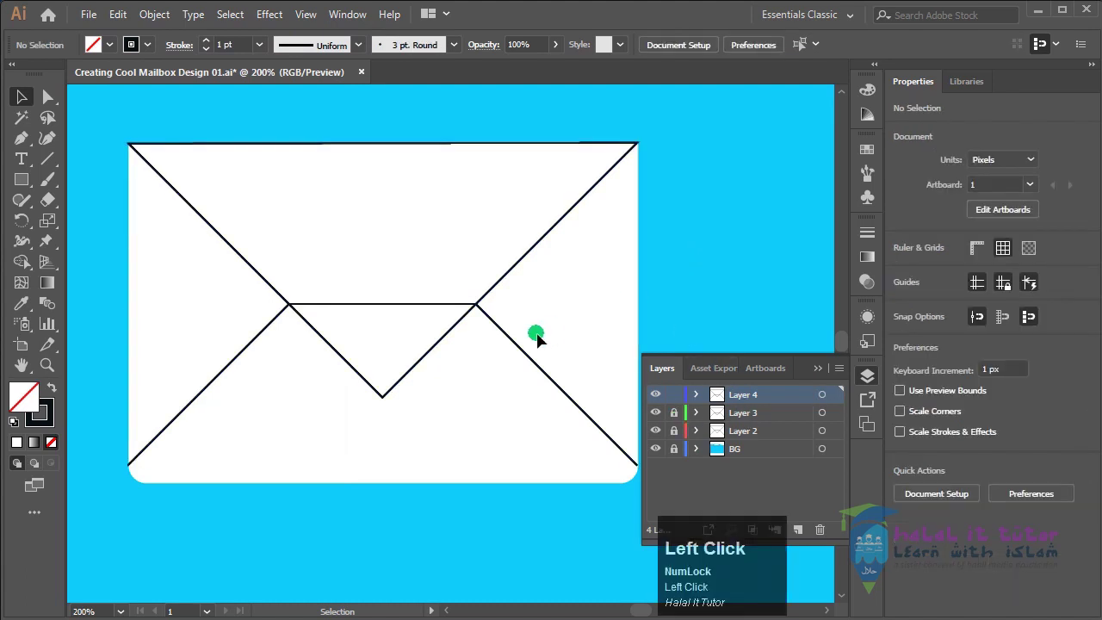
click(521, 346)
click(689, 239)
click(543, 238)
click(692, 277)
Step: Remove the flap's lower V tip and the horizontal middle line on Layer 4 with Shape Builder, and hide Layers 2 and 3
click(558, 390)
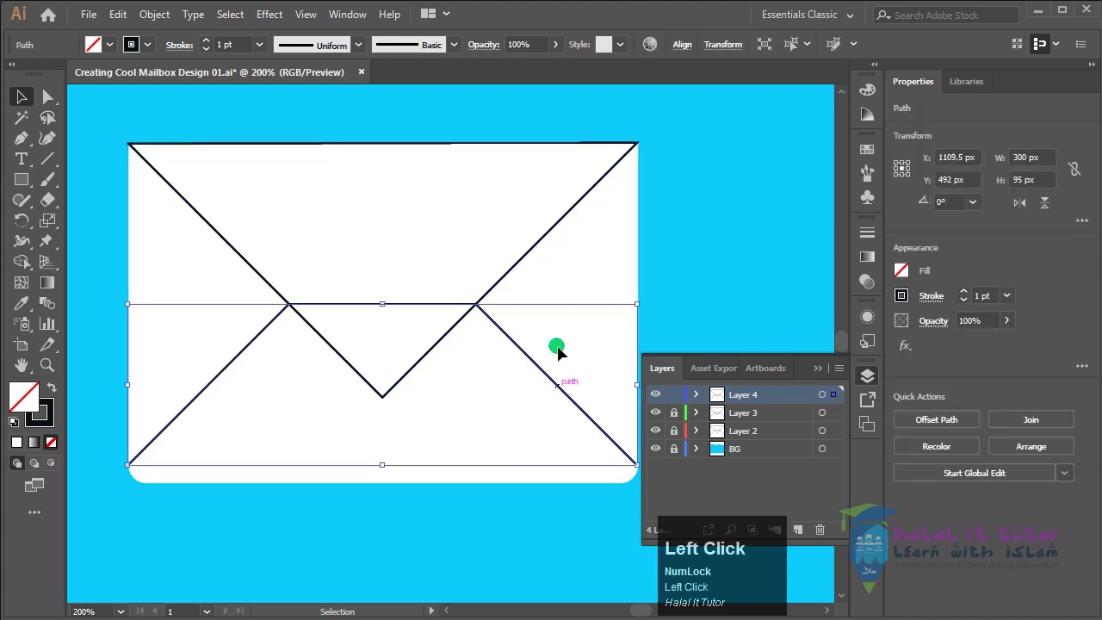
shift+click(533, 244)
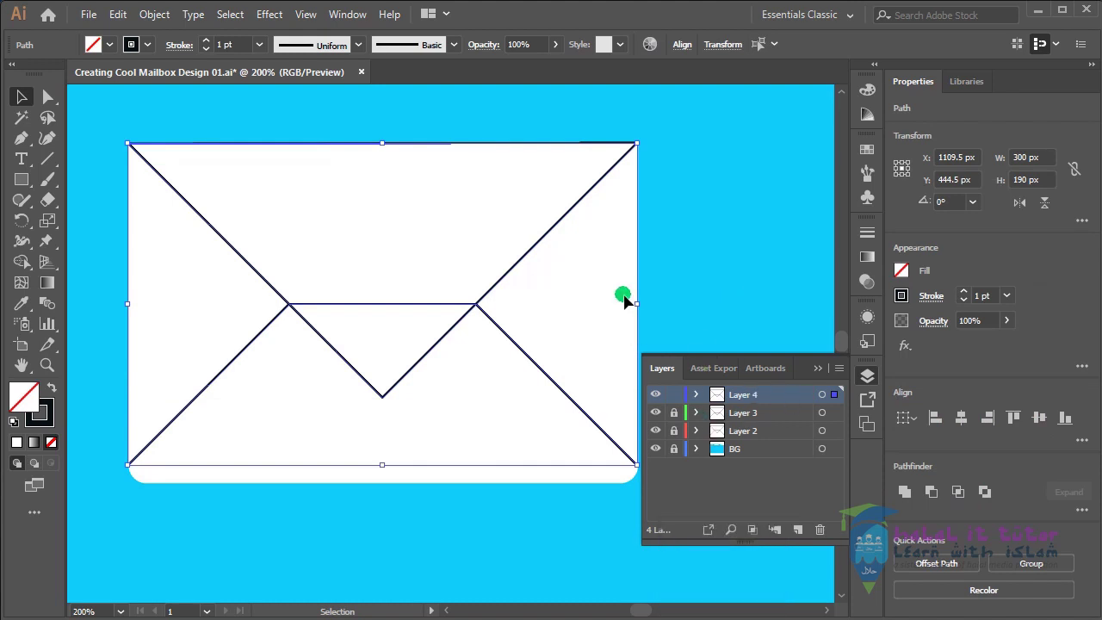
click(22, 263)
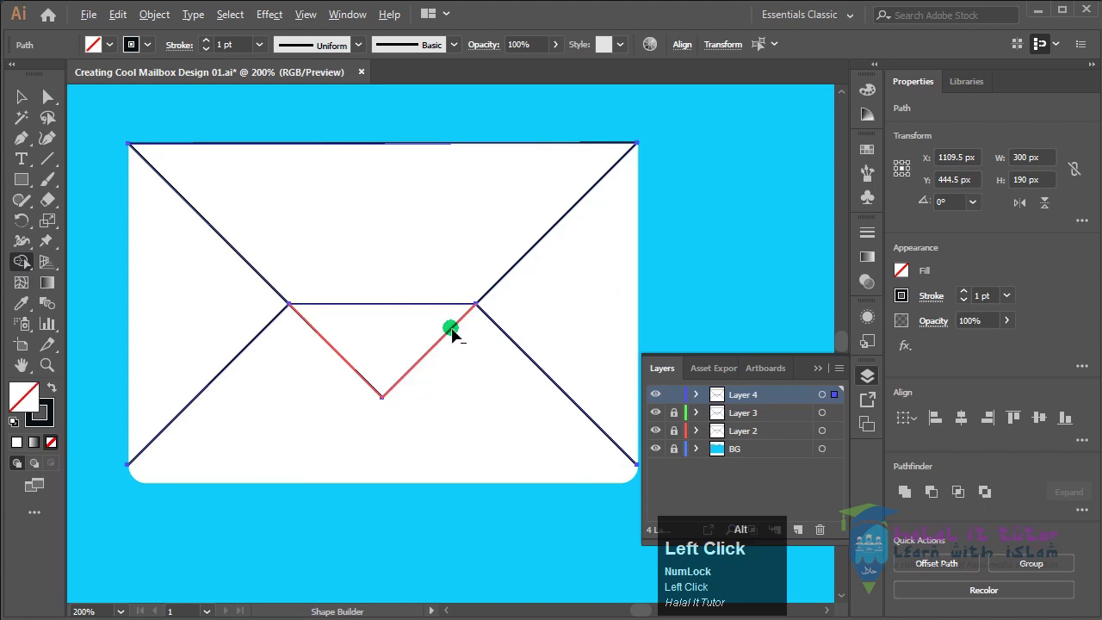
alt+click(451, 330)
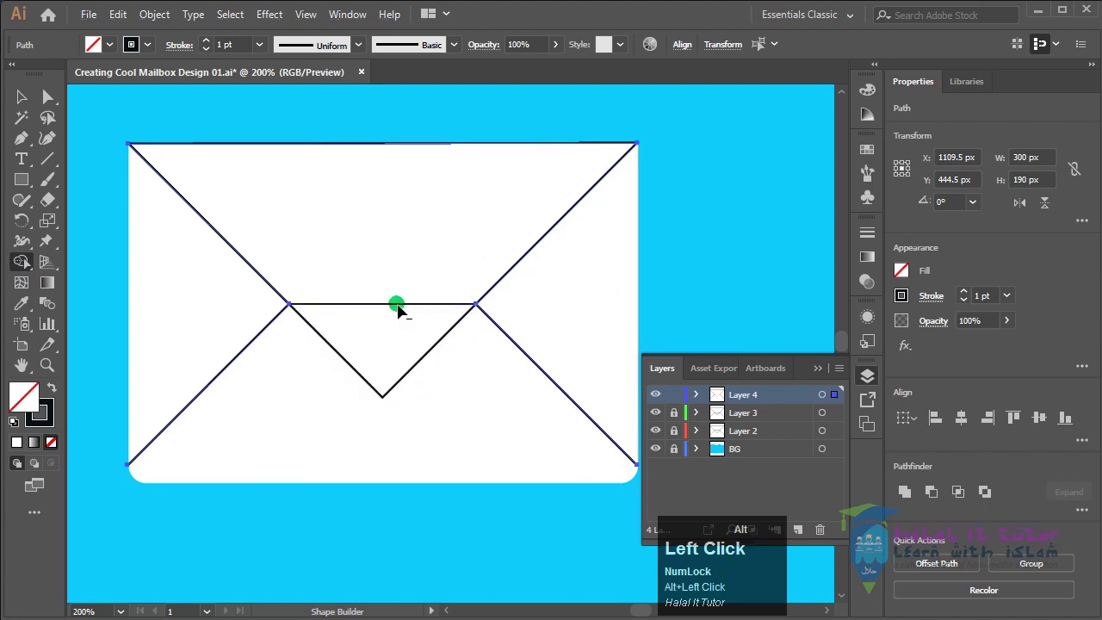
drag(663, 419, 657, 442)
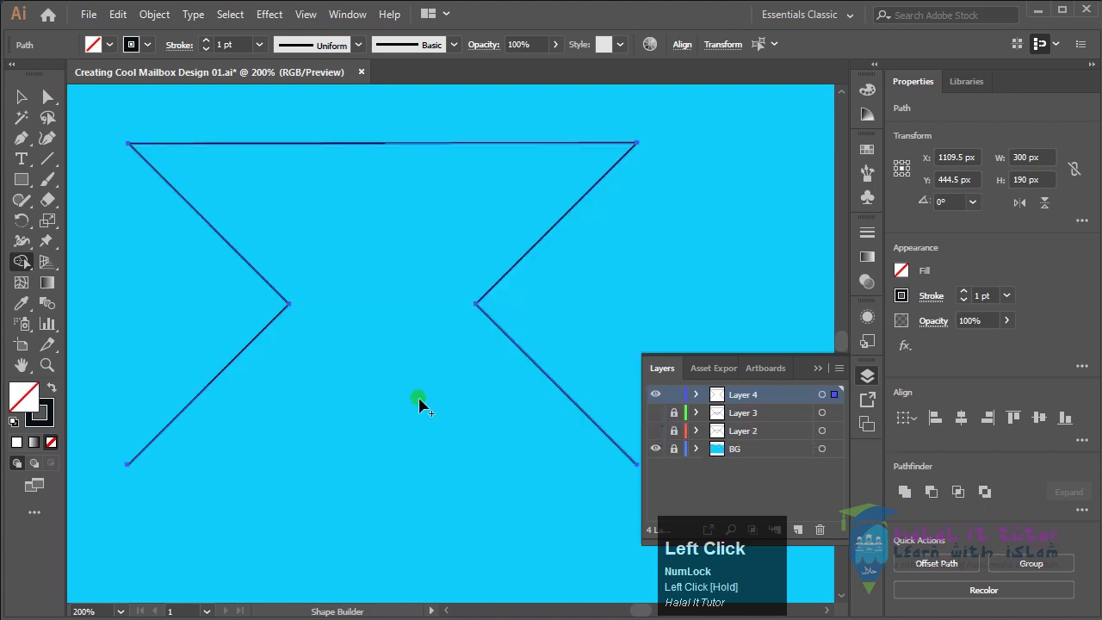
click(657, 414)
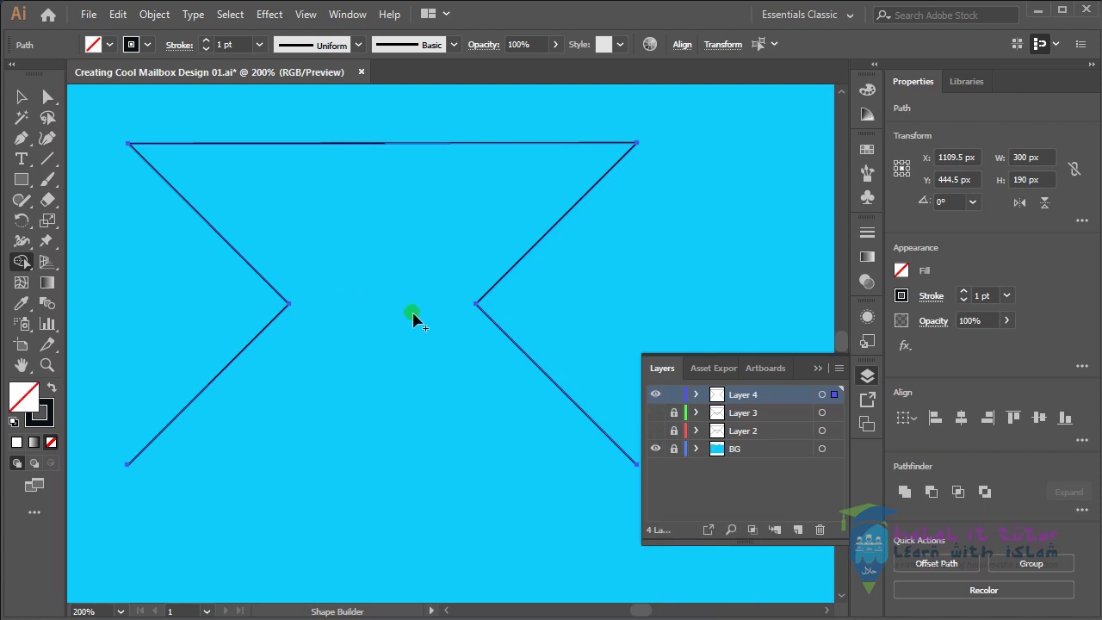
Step: Try removing the top edge and upper diagonals with Shape Builder, and undo the removal
drag(439, 147, 436, 148)
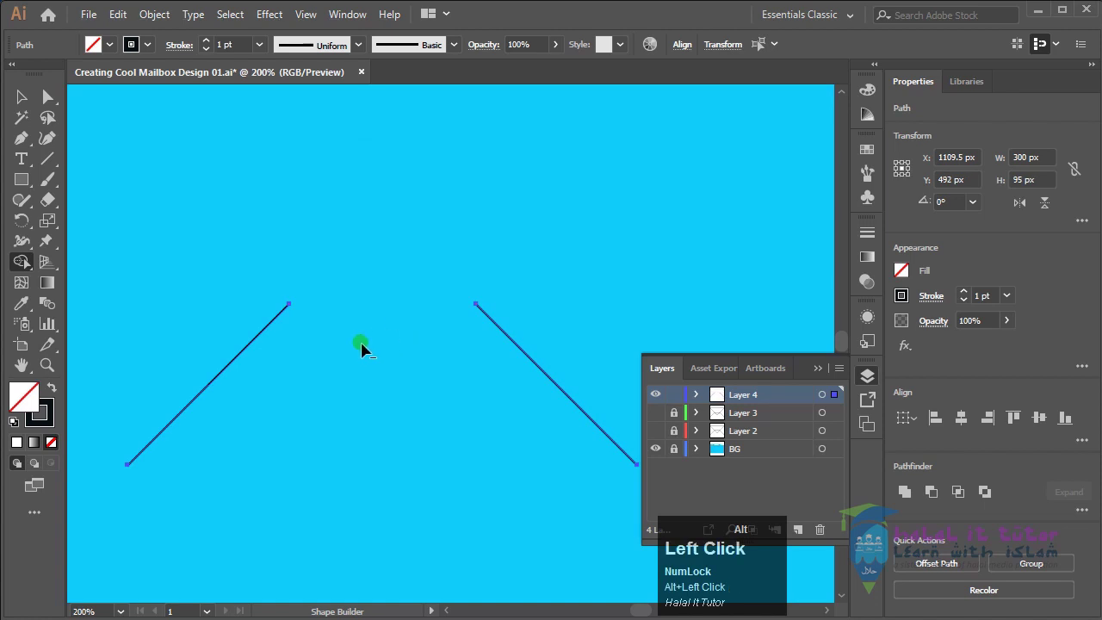
key(ctrl+z)
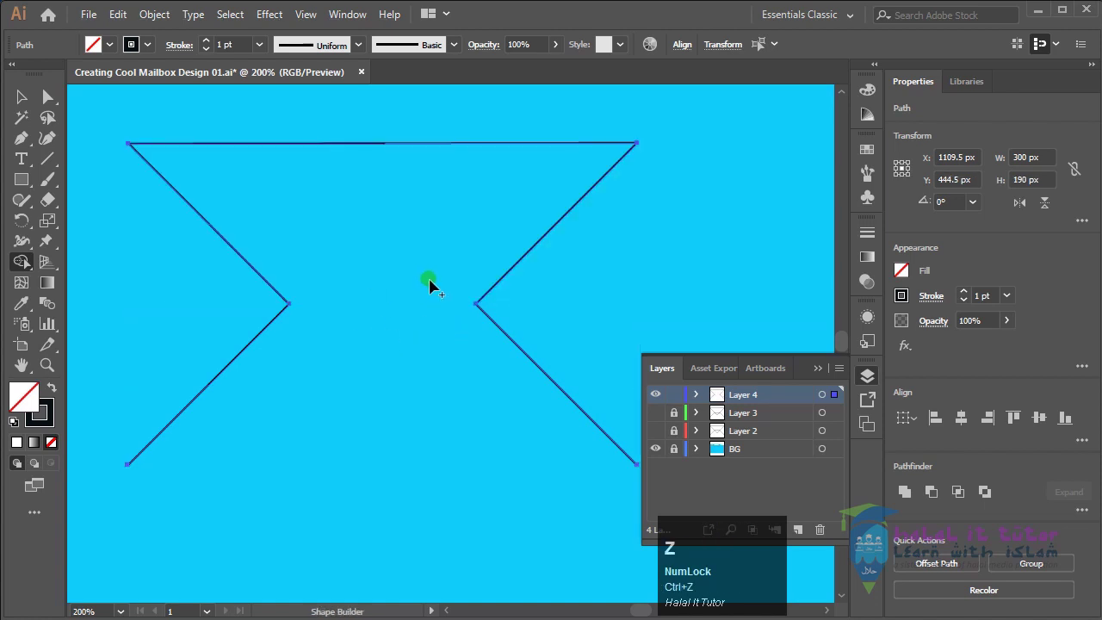
Step: Select the upper flap path and the lower right diagonal in turn to check which remaining lines belong together
key(v)
click(467, 331)
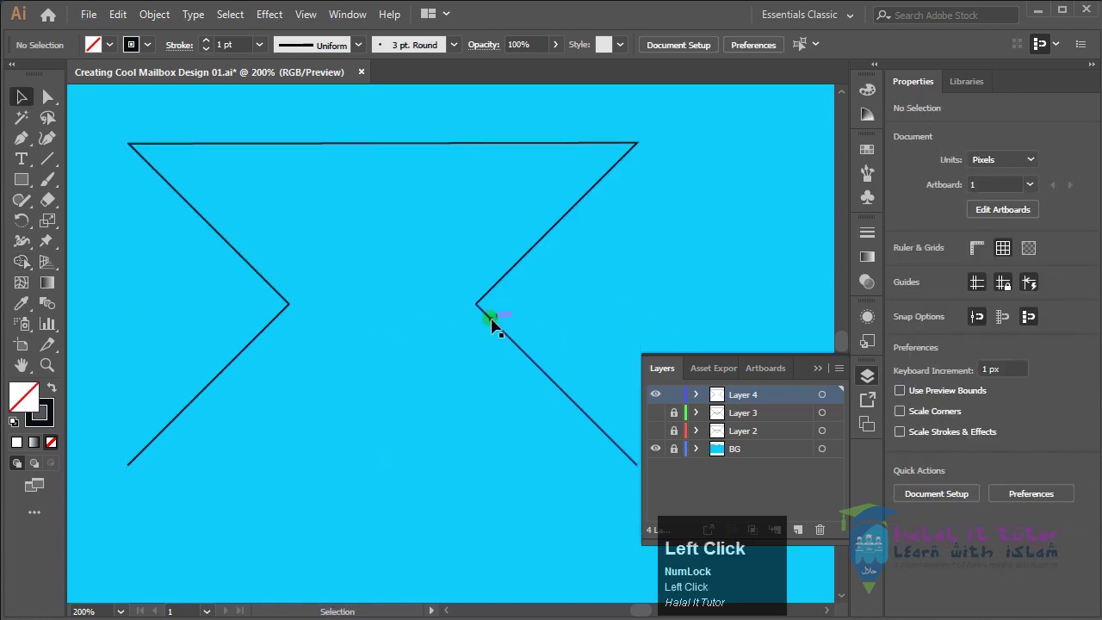
click(489, 324)
click(556, 278)
click(518, 262)
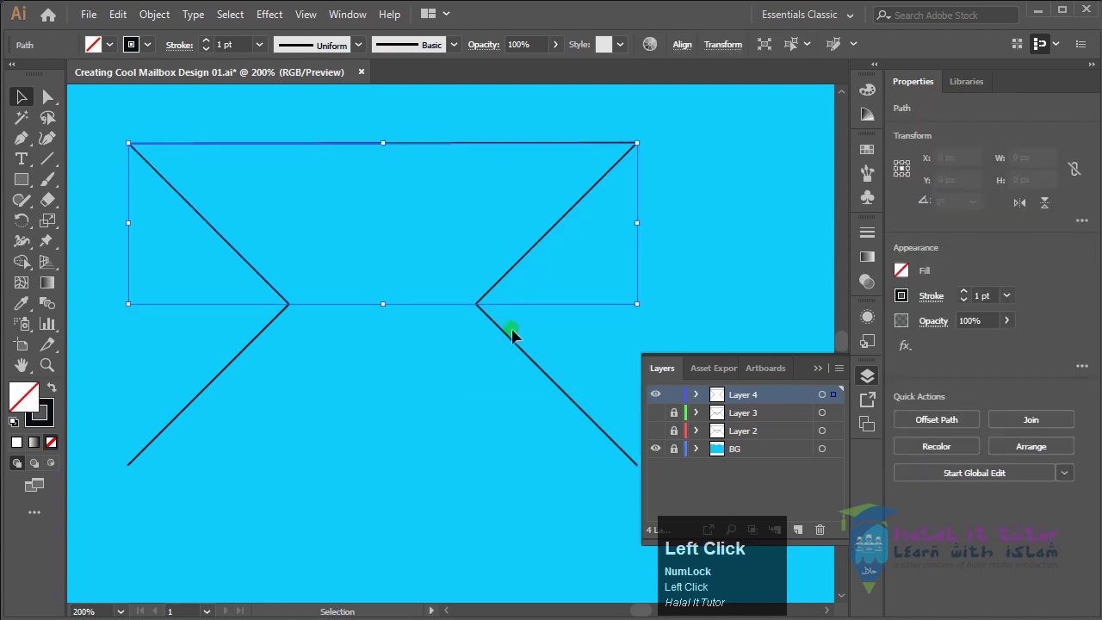
click(512, 338)
click(522, 256)
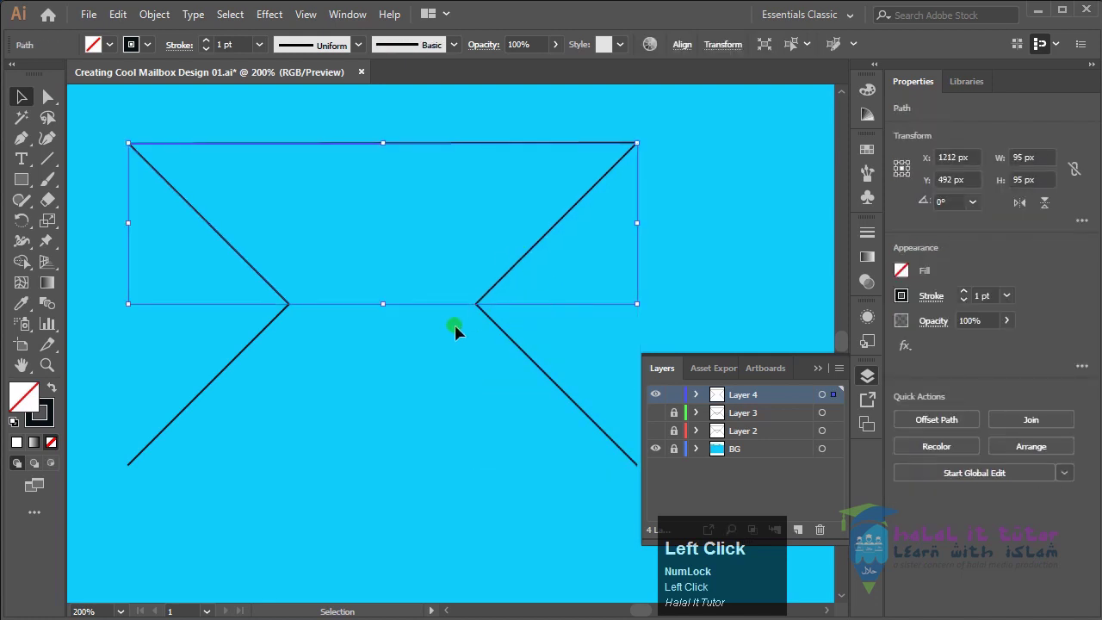
click(448, 336)
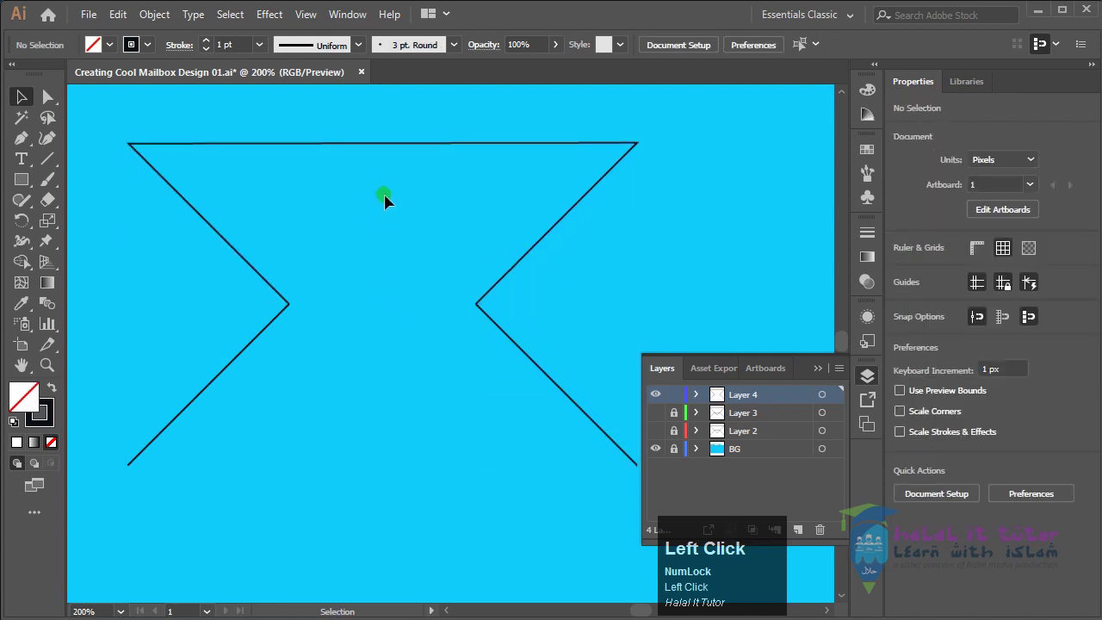
Step: Try removing the upper flap path on Layer 4 with Shape Builder, and undo the removal
click(556, 231)
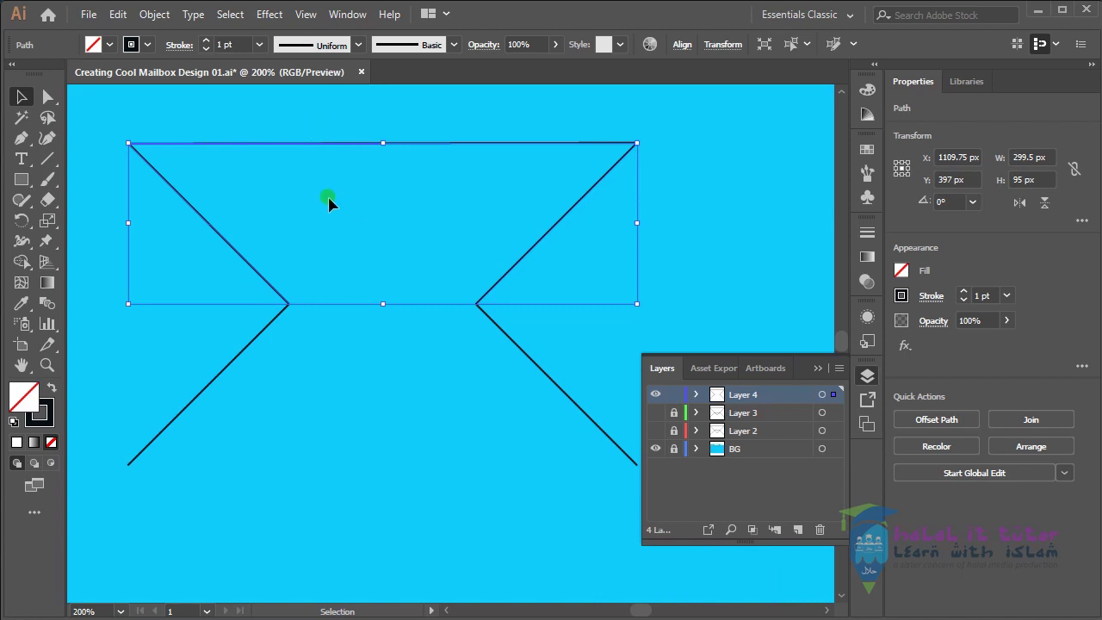
click(22, 261)
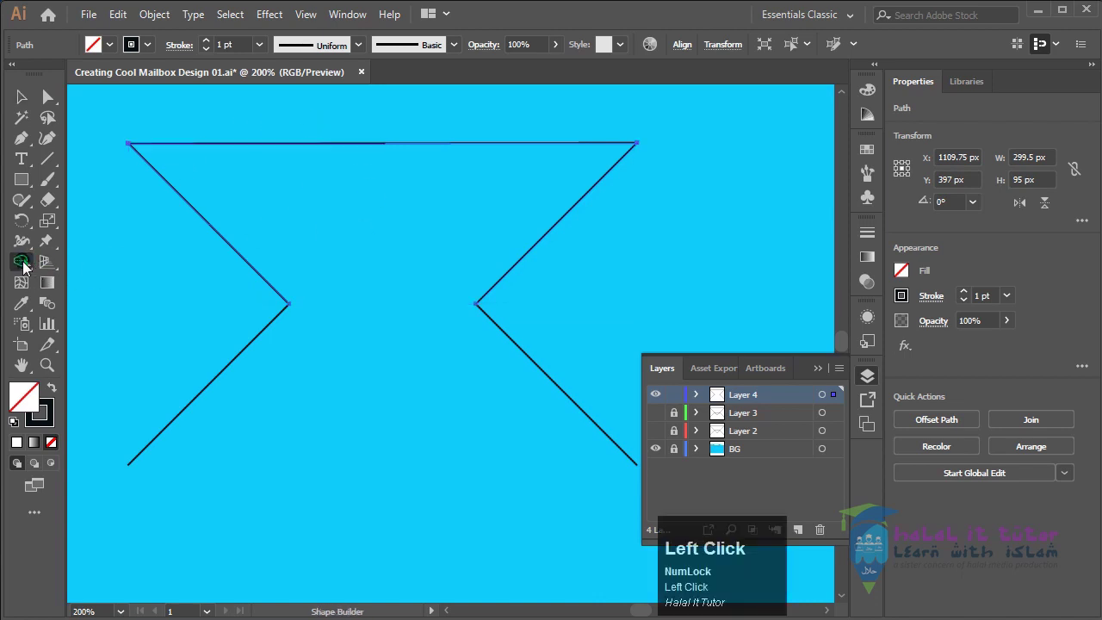
alt+click(416, 144)
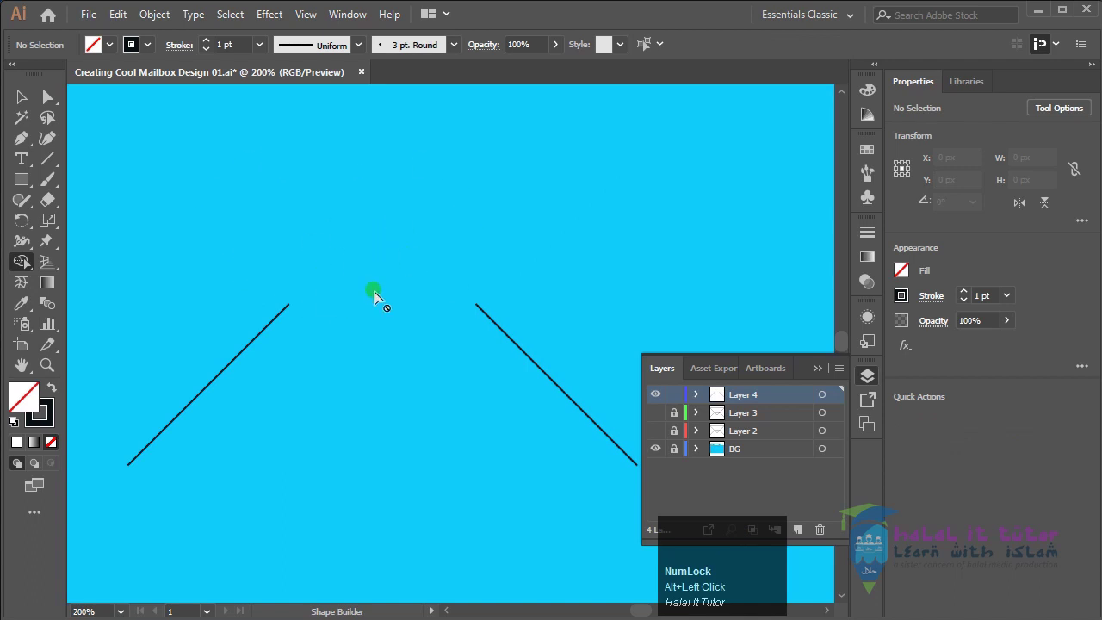
key(ctrl+z)
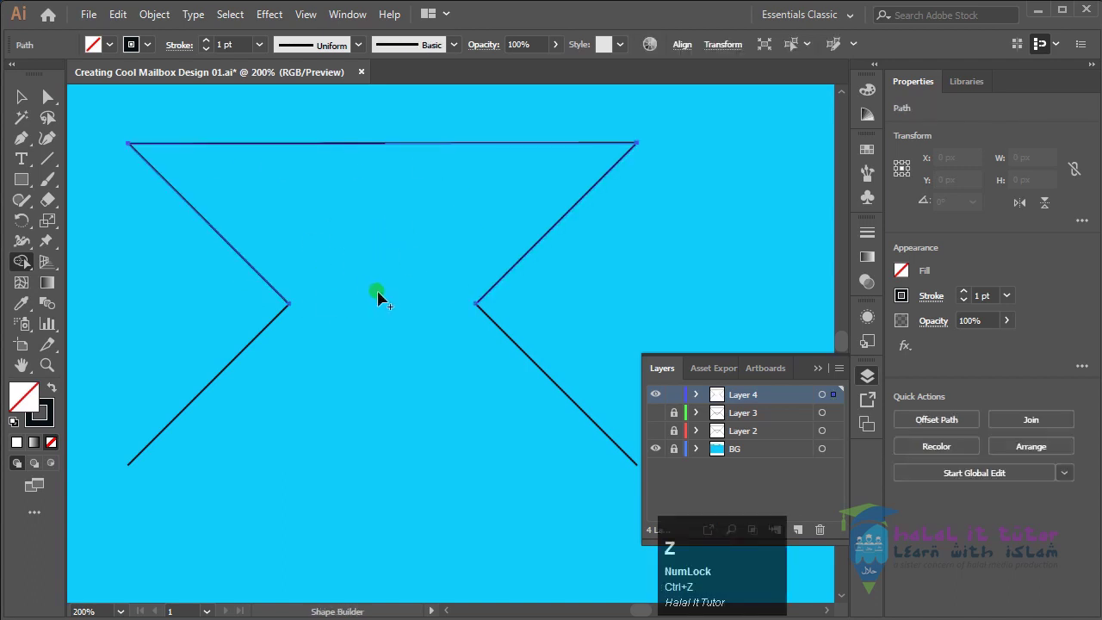
Step: Delete only the top edge segment of the upper flap path on Layer 4, keeping its two diagonals
click(49, 103)
click(402, 253)
drag(361, 114, 382, 167)
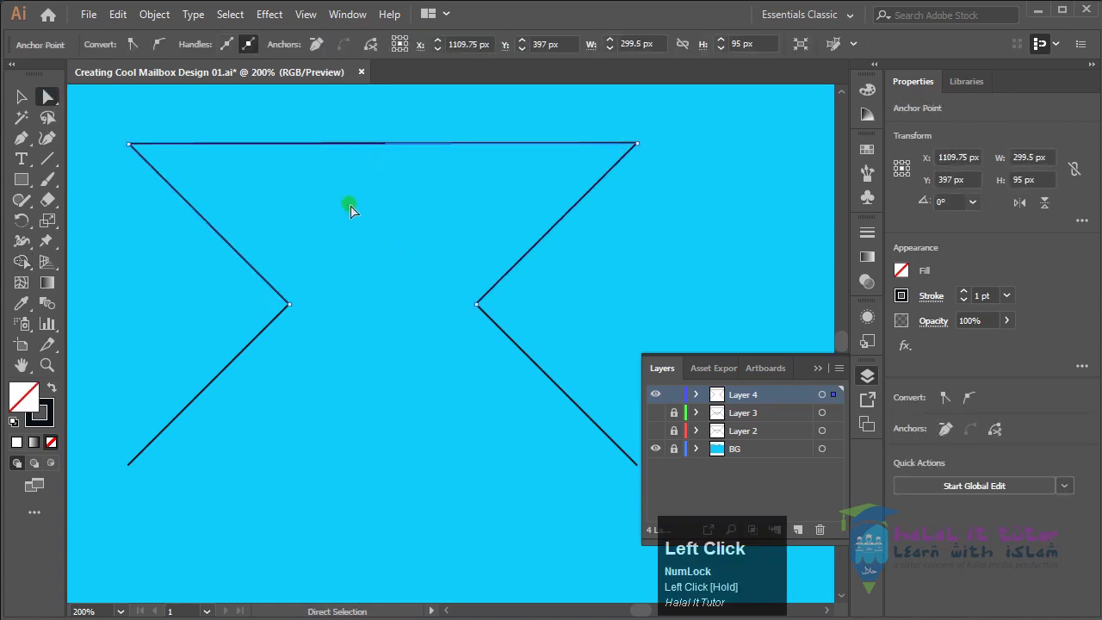
key(Delete)
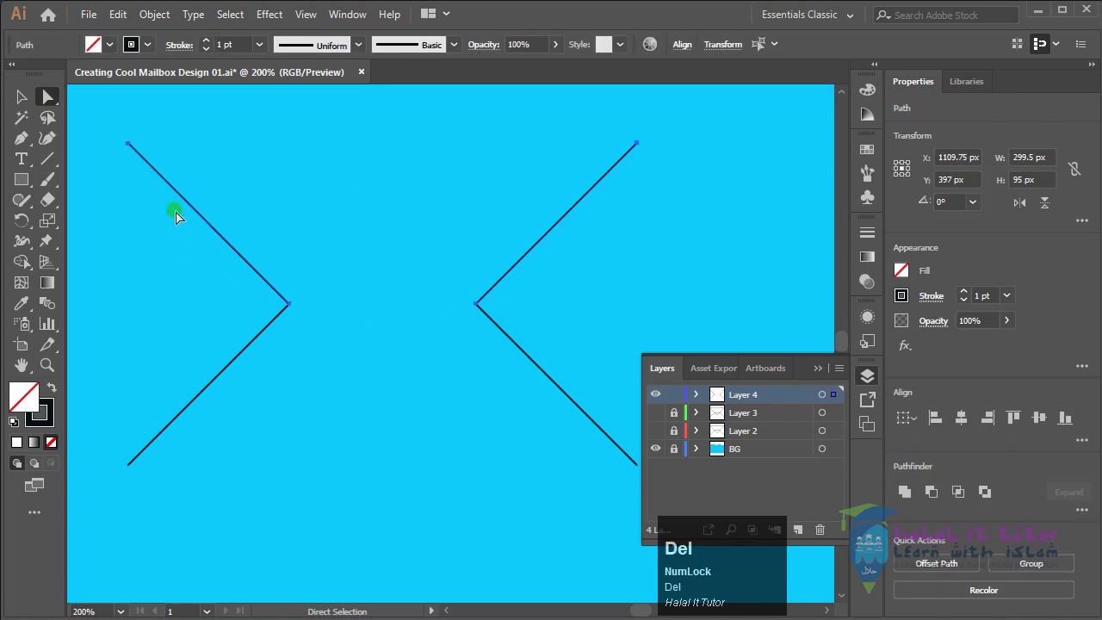
Step: Try joining all four diagonals on Layer 4 in a single Join, and undo it
click(21, 96)
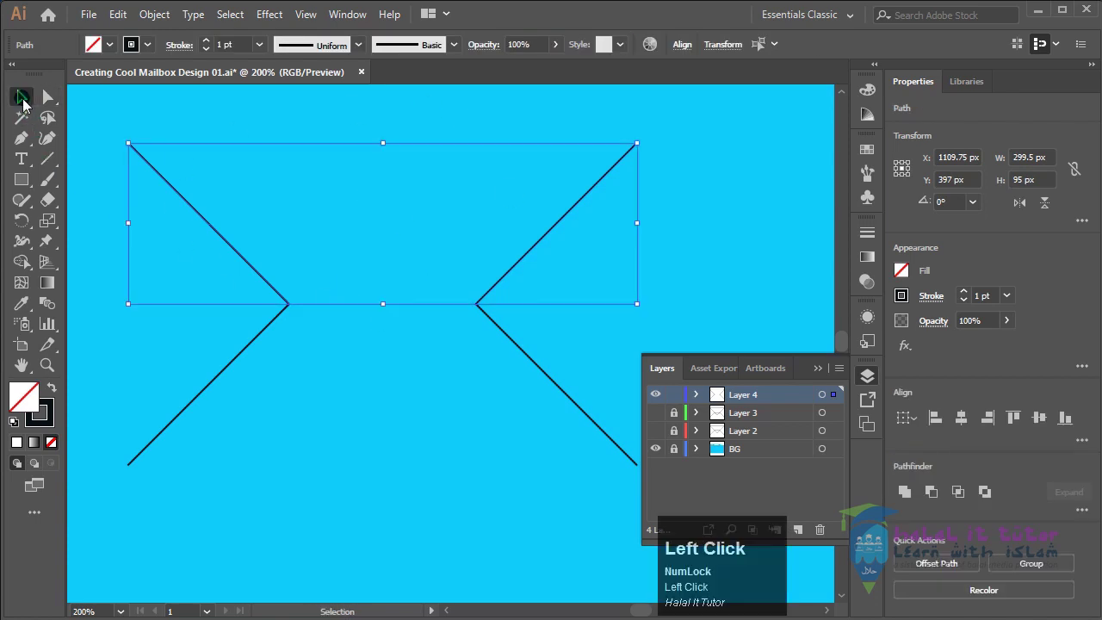
click(337, 341)
drag(329, 280, 247, 347)
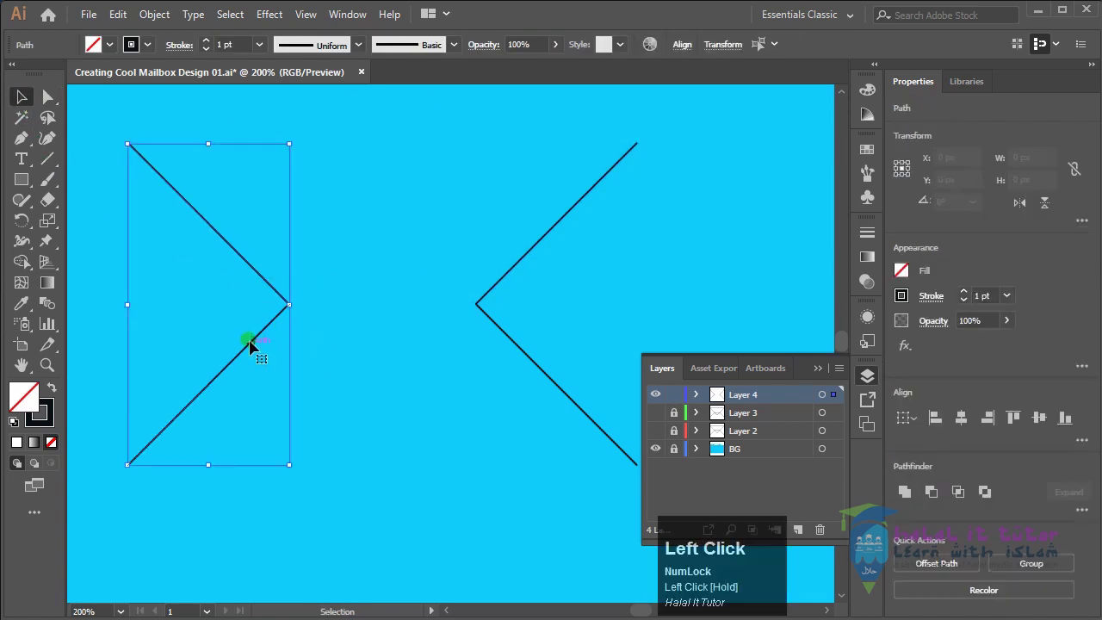
drag(431, 264, 530, 355)
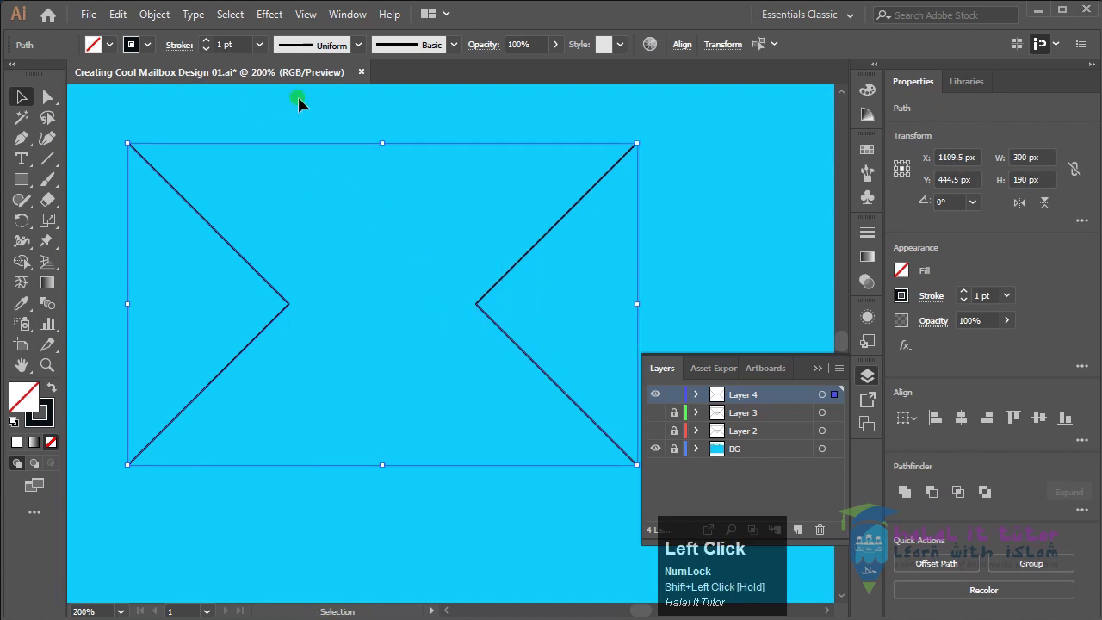
click(156, 16)
mouse_move(250, 410)
click(439, 414)
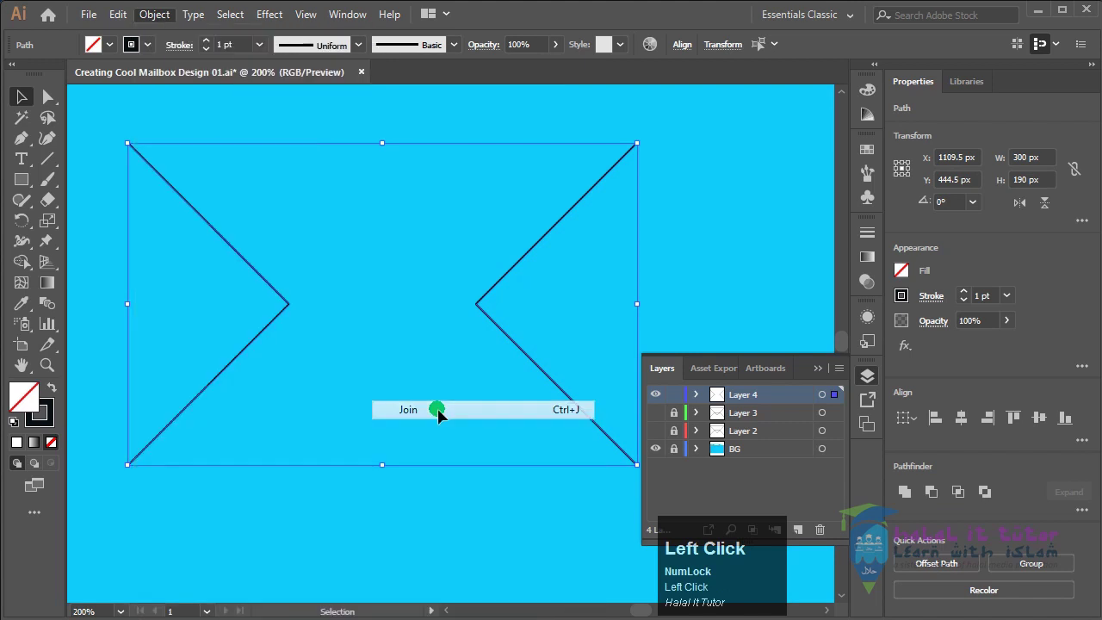
click(385, 296)
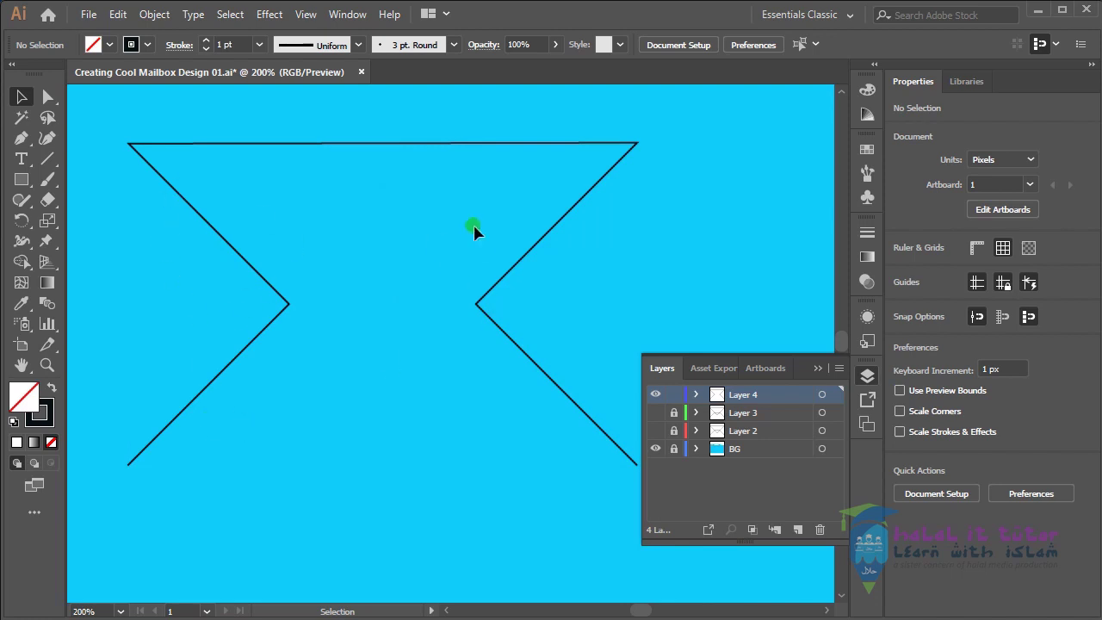
click(391, 323)
key(ctrl+z)
Step: Join the two left diagonals on Layer 4 into one open path
click(305, 306)
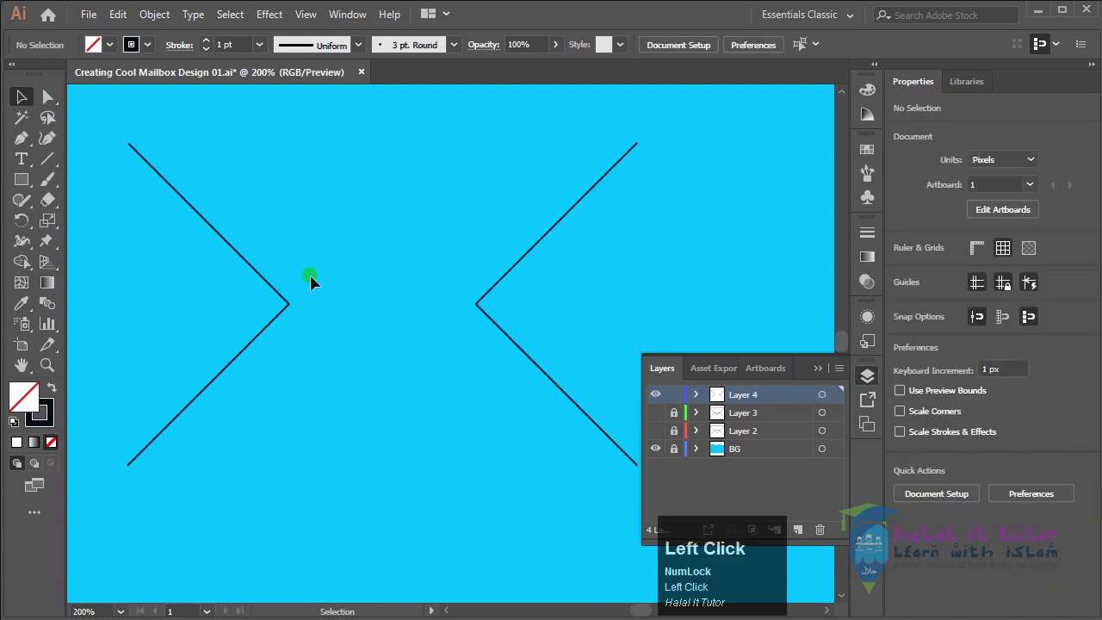
drag(293, 333, 251, 341)
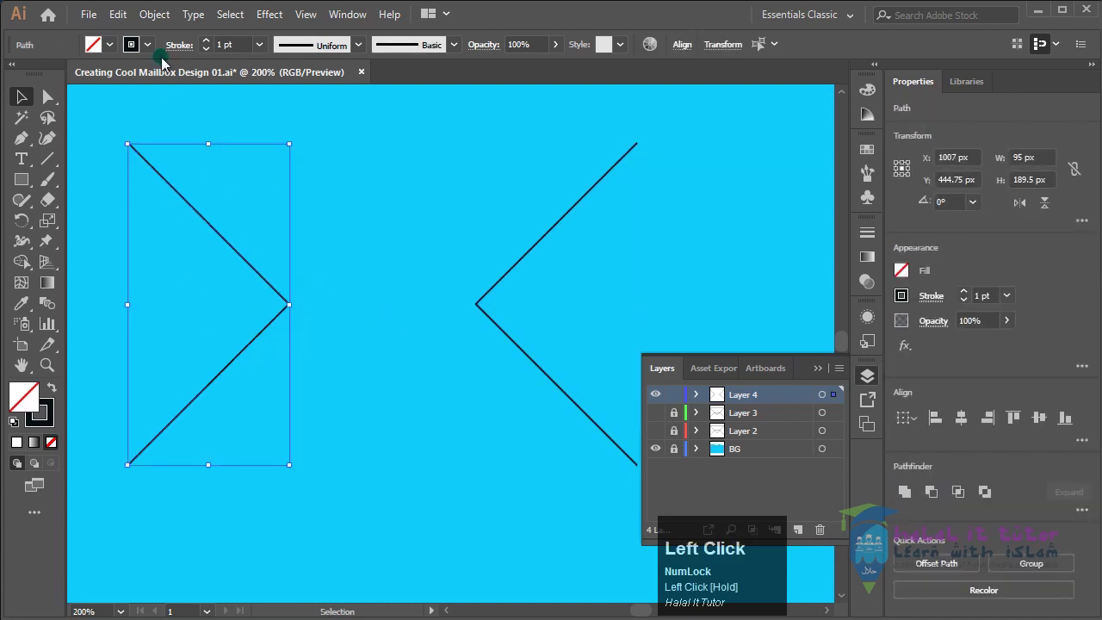
click(154, 14)
mouse_move(374, 410)
click(417, 411)
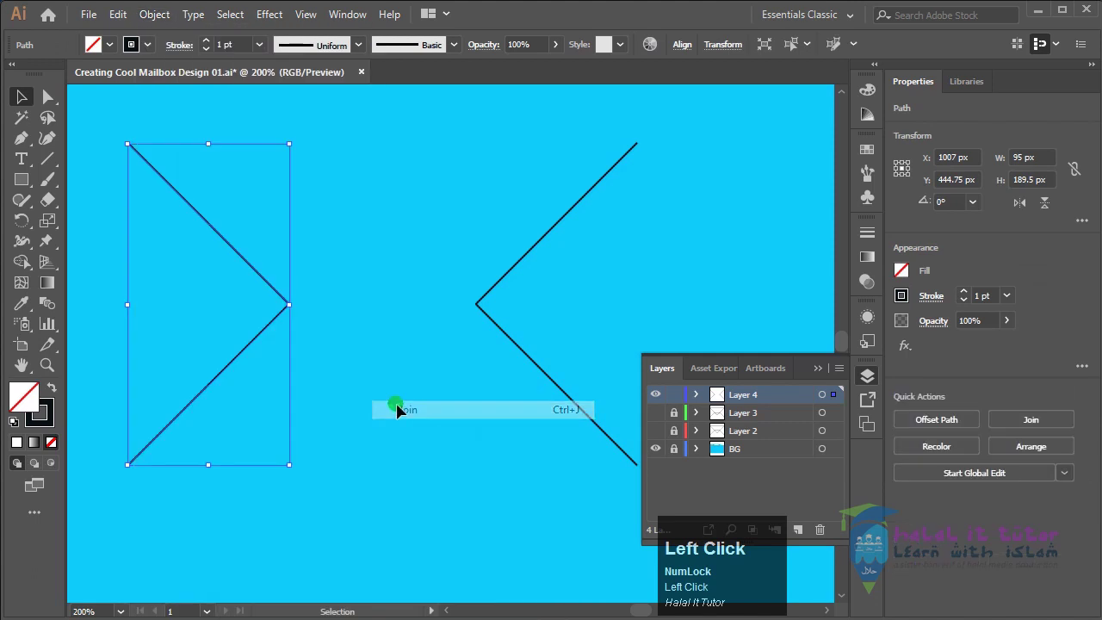
click(392, 336)
drag(312, 273, 287, 320)
click(275, 314)
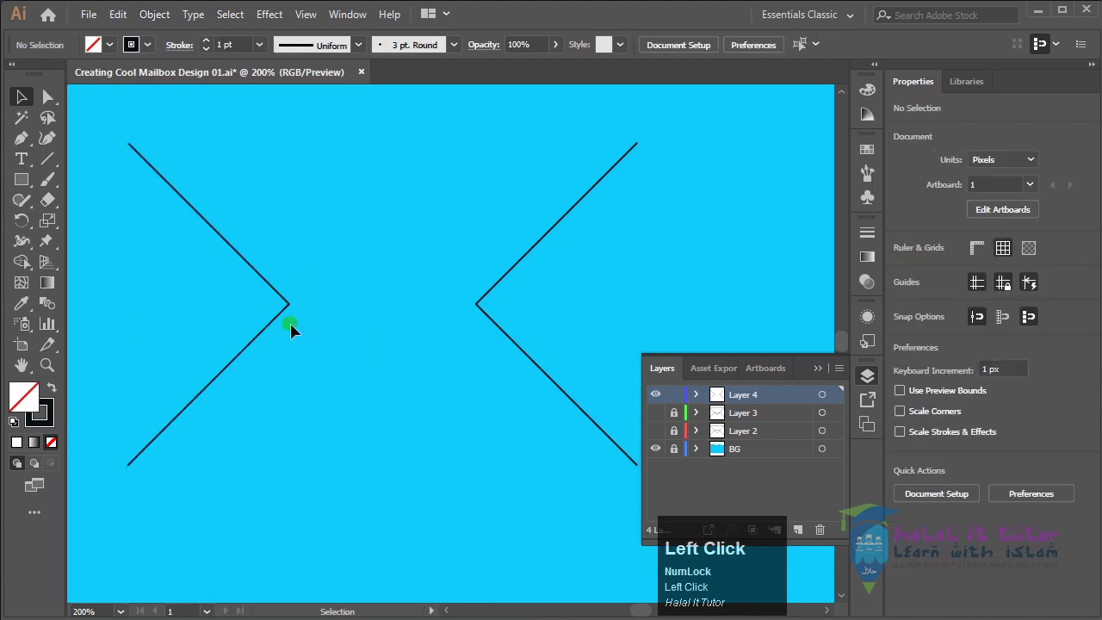
Step: Close the left V-shaped path into a triangle by joining its two end points
click(257, 339)
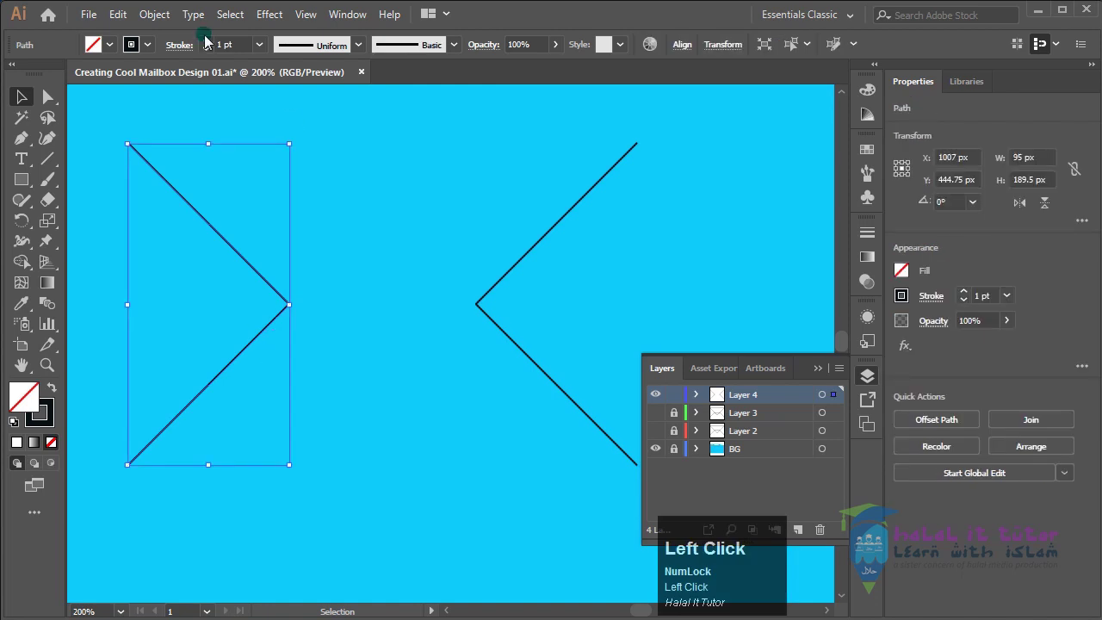
click(155, 14)
mouse_move(258, 412)
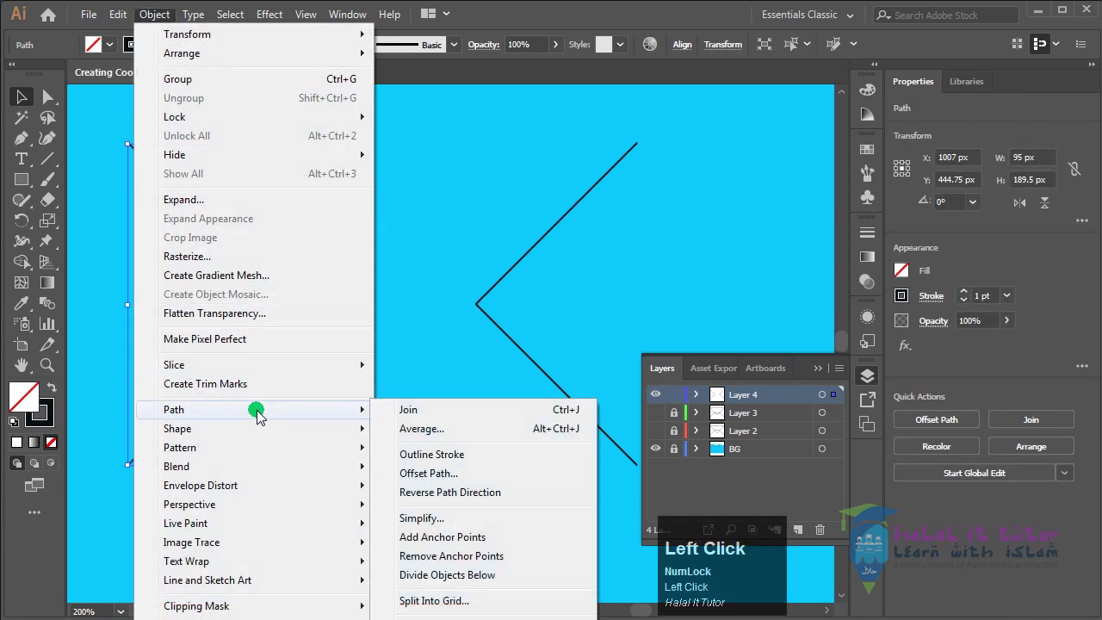
click(433, 411)
click(179, 330)
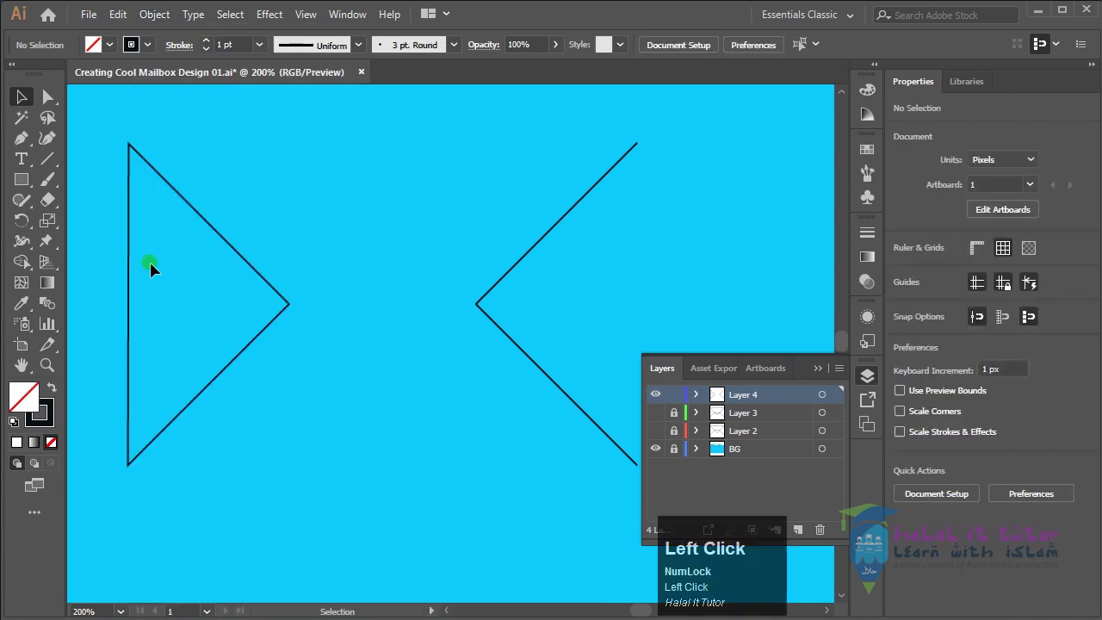
Step: Join the two right diagonals on Layer 4 into one open path
drag(466, 275, 525, 346)
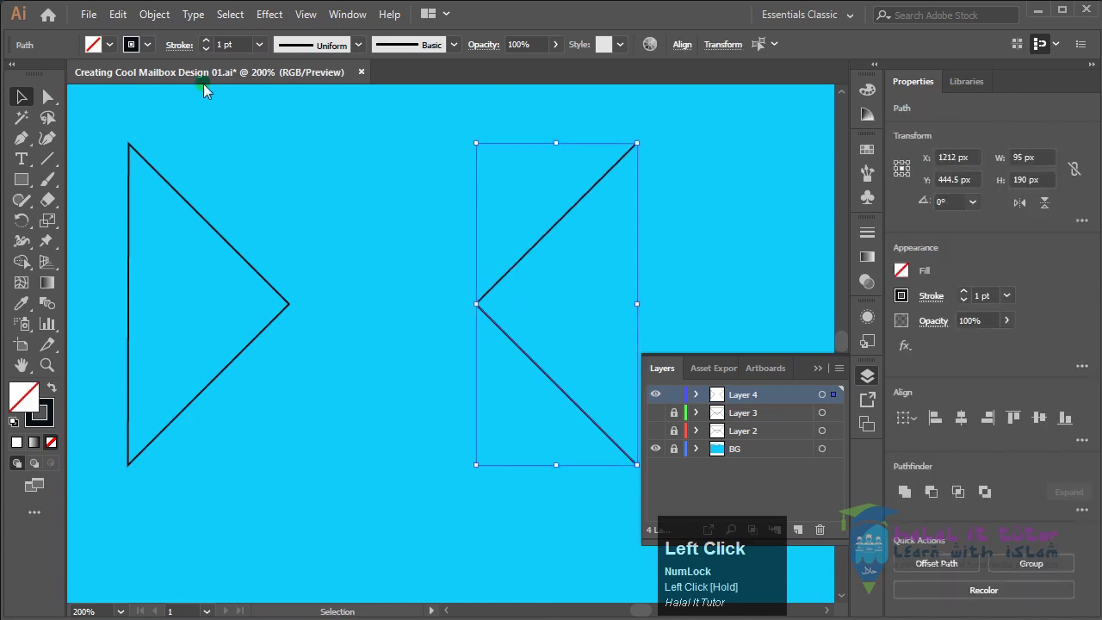
click(154, 13)
mouse_move(316, 410)
click(409, 411)
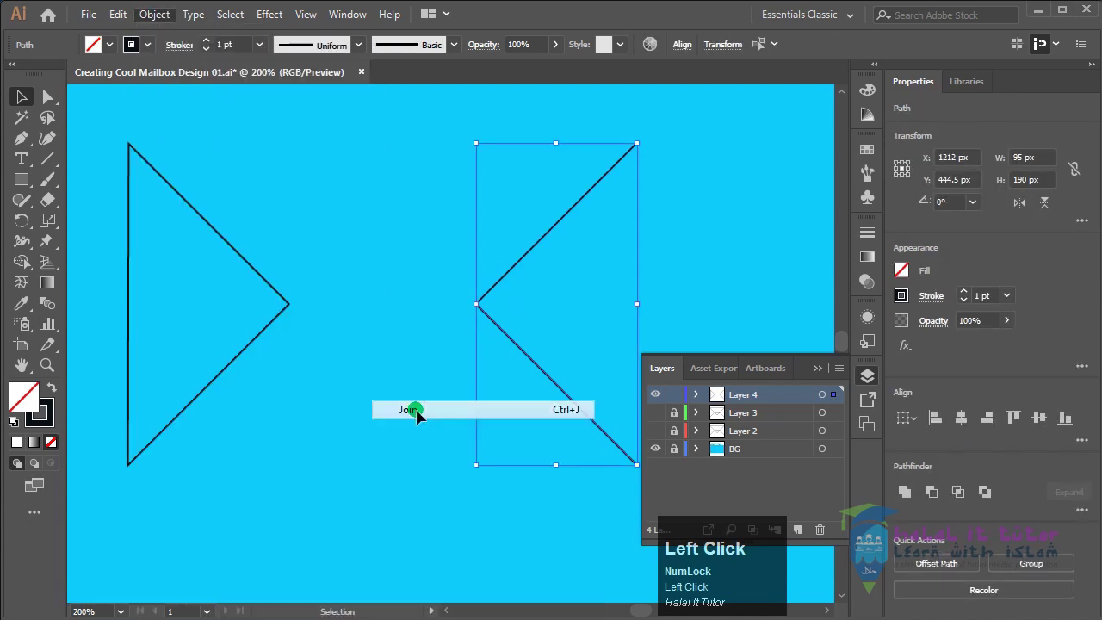
click(440, 328)
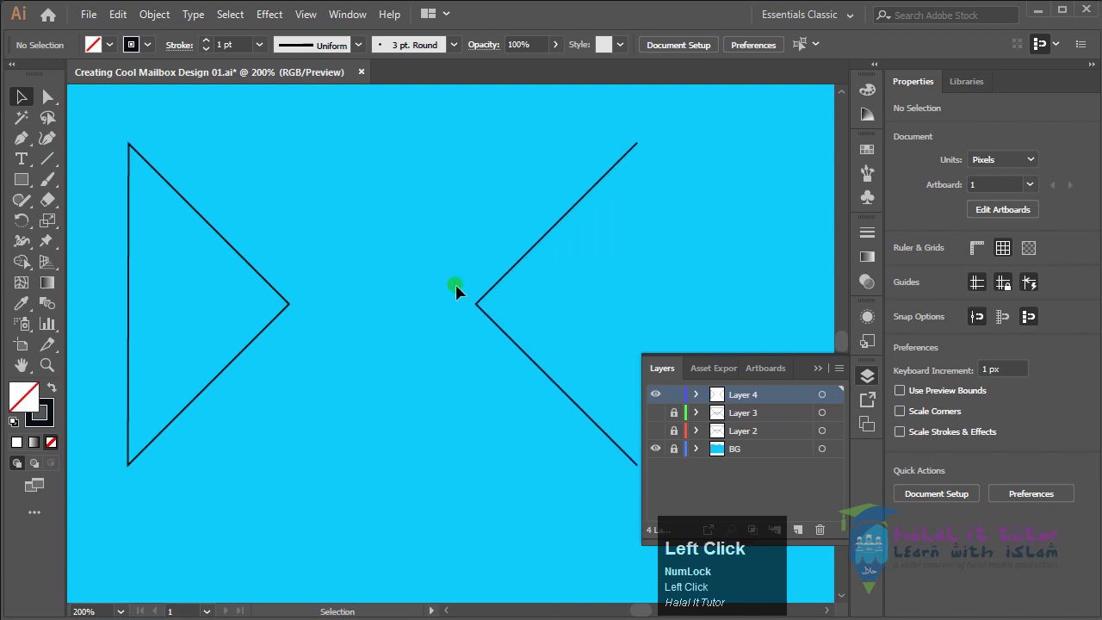
Step: Move the right V-shaped path aside to check that it is one piece, and undo the move
drag(500, 327, 395, 319)
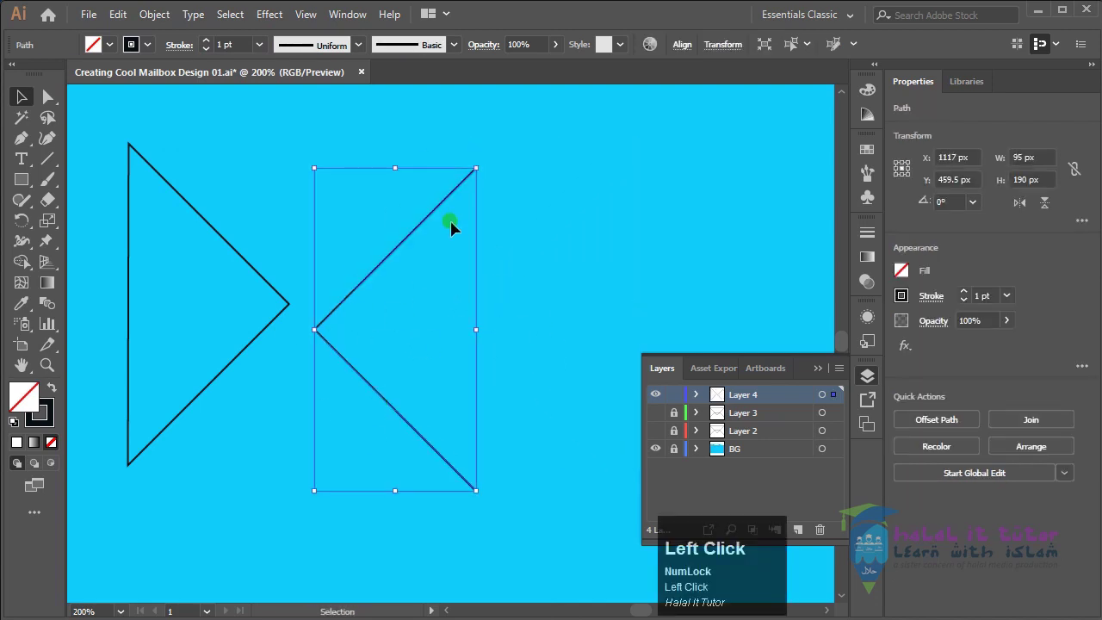
key(ctrl+z)
click(466, 387)
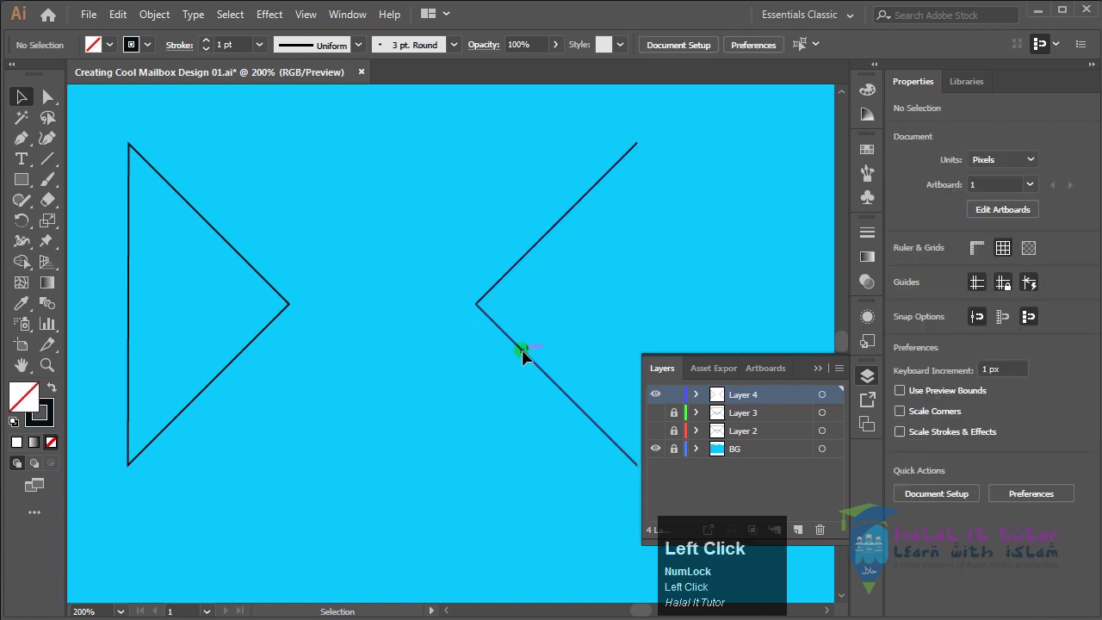
Step: Close the right V-shaped path into a triangle by joining its two end points
click(525, 356)
click(154, 15)
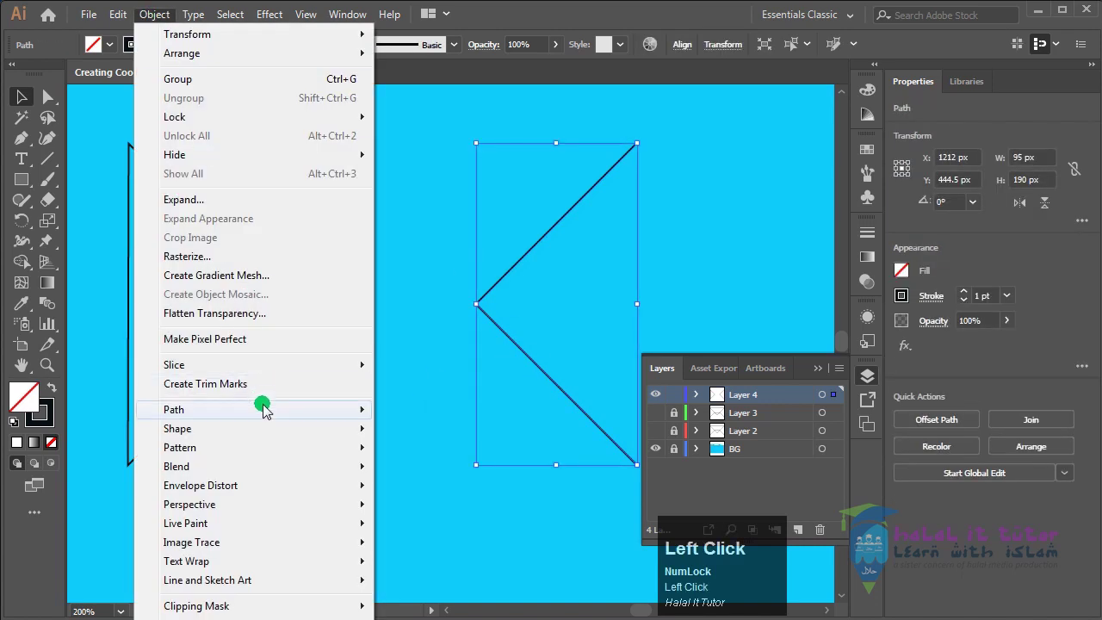
mouse_move(258, 410)
click(440, 410)
click(539, 278)
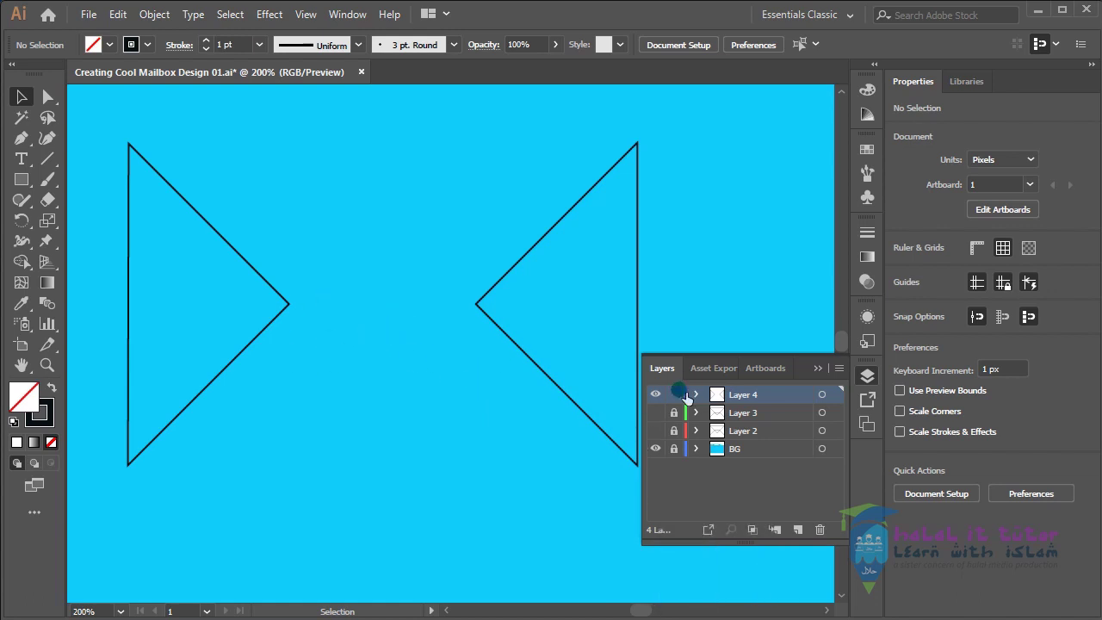
Step: Hide Layer 4, keep Layer 3 hidden, show Layer 2, and unlock Layers 2 and 3
click(655, 395)
click(655, 394)
click(558, 396)
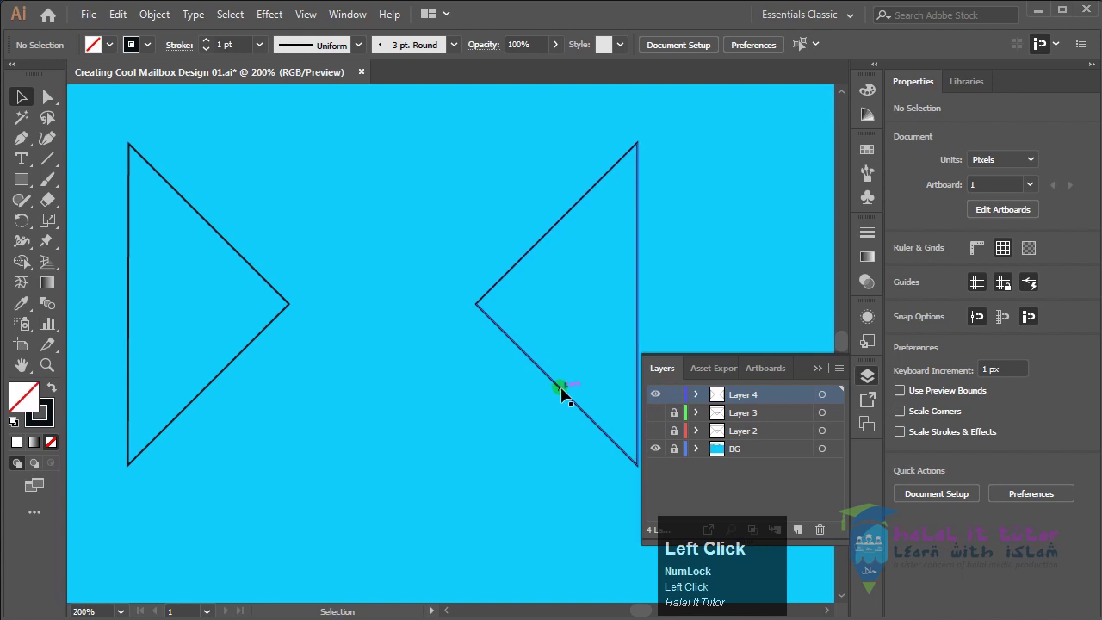
click(655, 394)
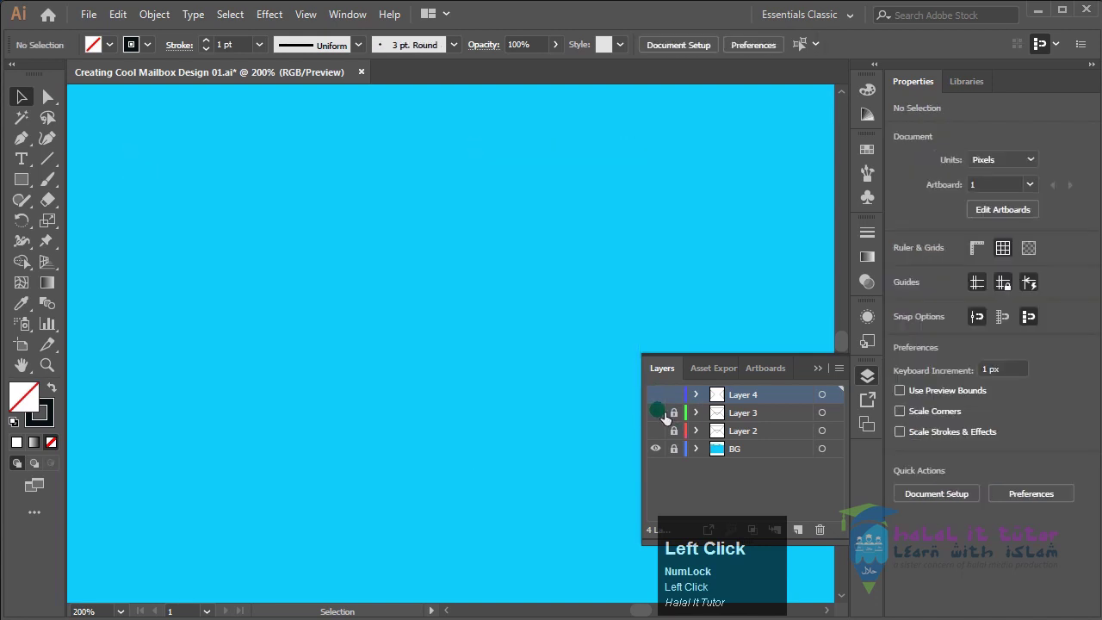
click(656, 412)
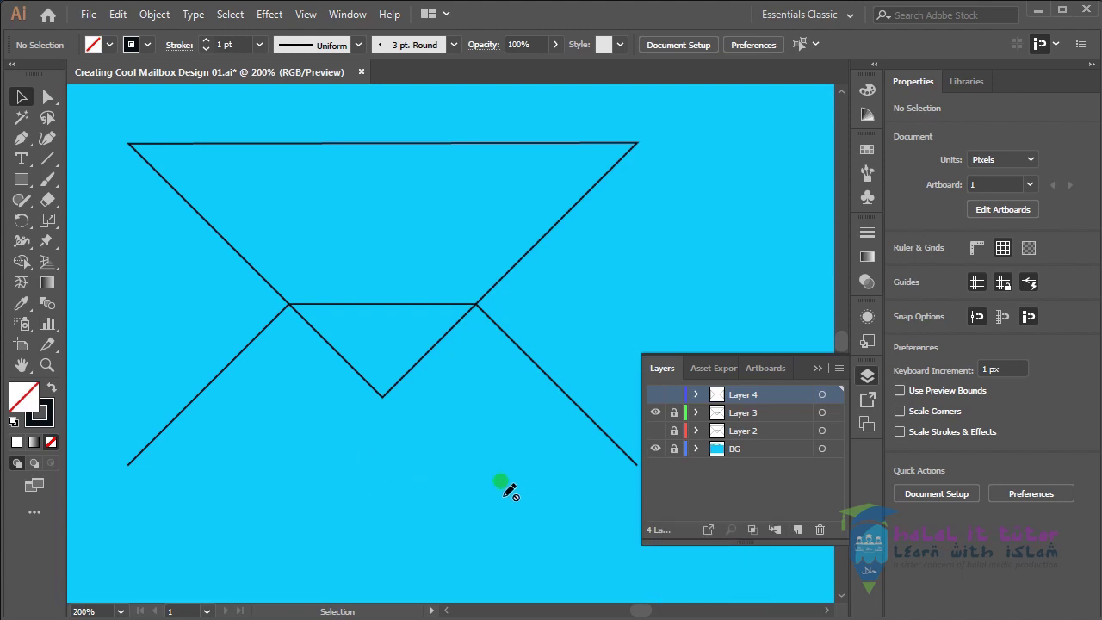
click(656, 431)
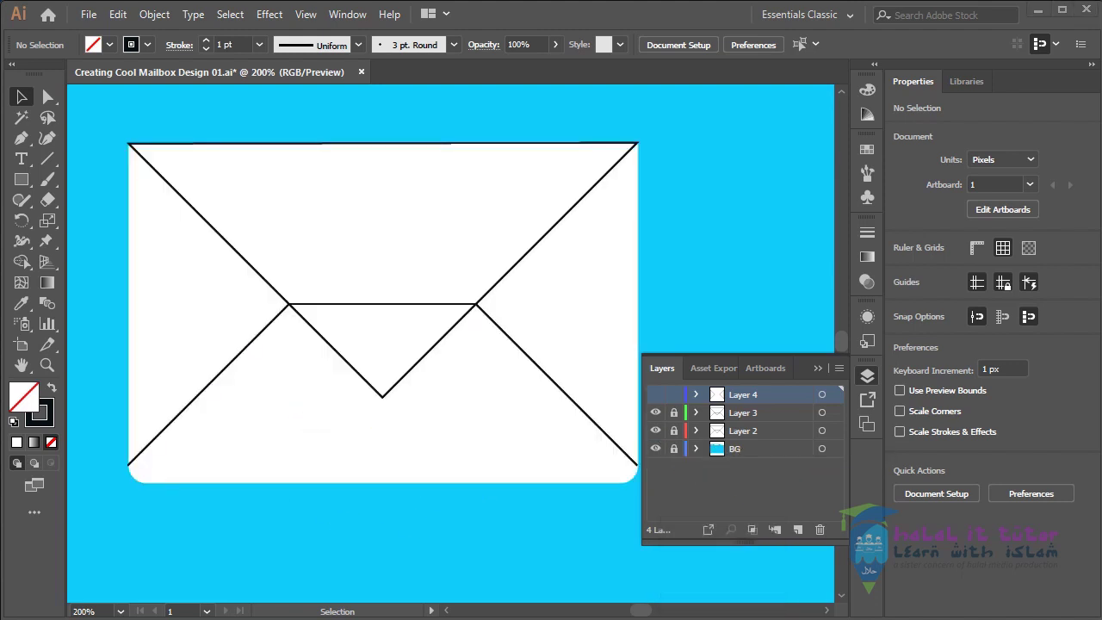
click(656, 413)
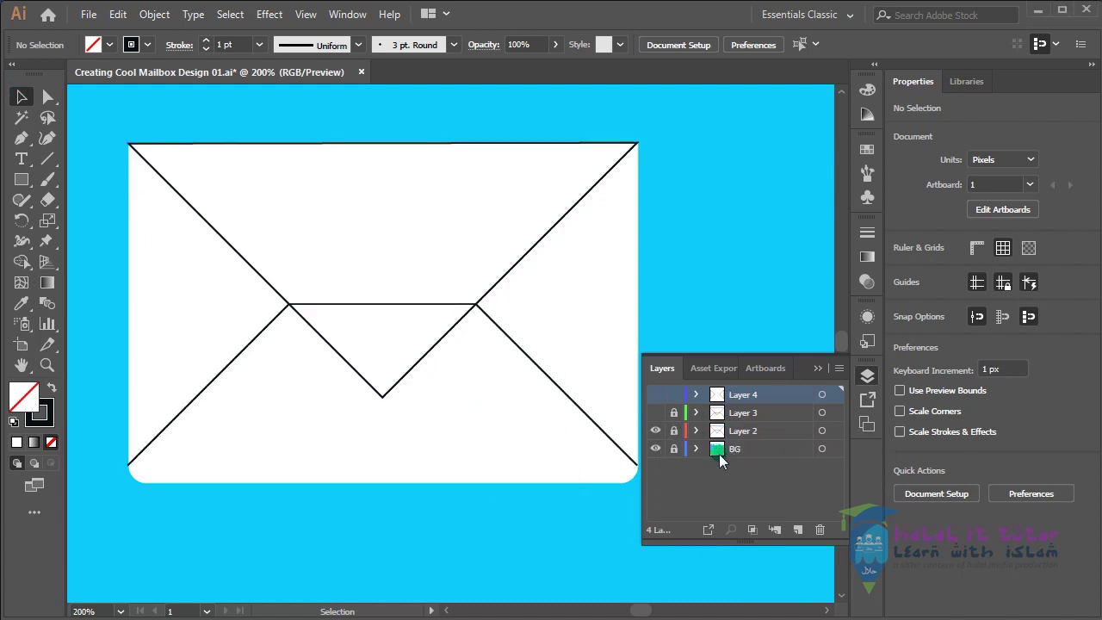
click(674, 433)
click(674, 413)
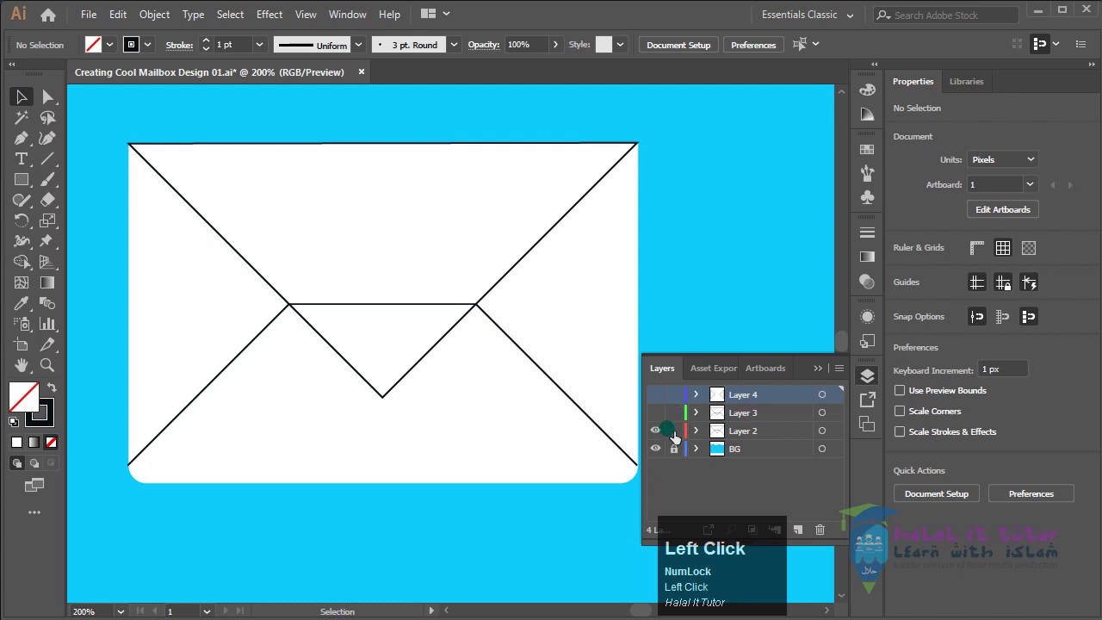
Step: Move the lower fold path on Layer 2 aside to check it, and undo the move
click(431, 308)
drag(432, 306, 635, 160)
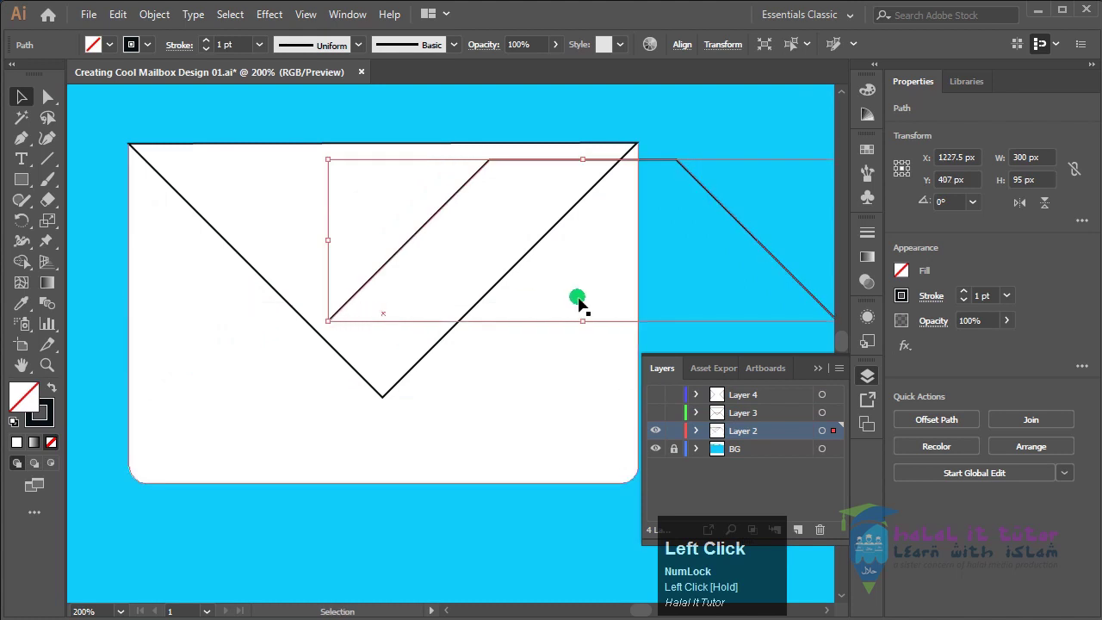
key(ctrl+z)
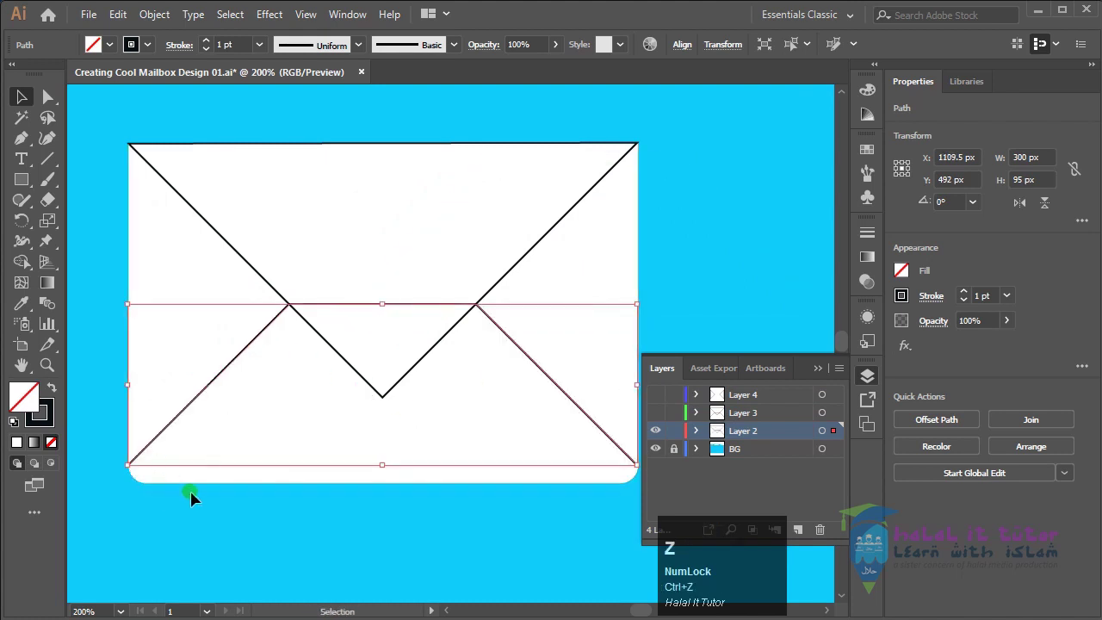
Step: Unlock the BG layer to check the envelope body and background separately, and lock BG again
click(407, 513)
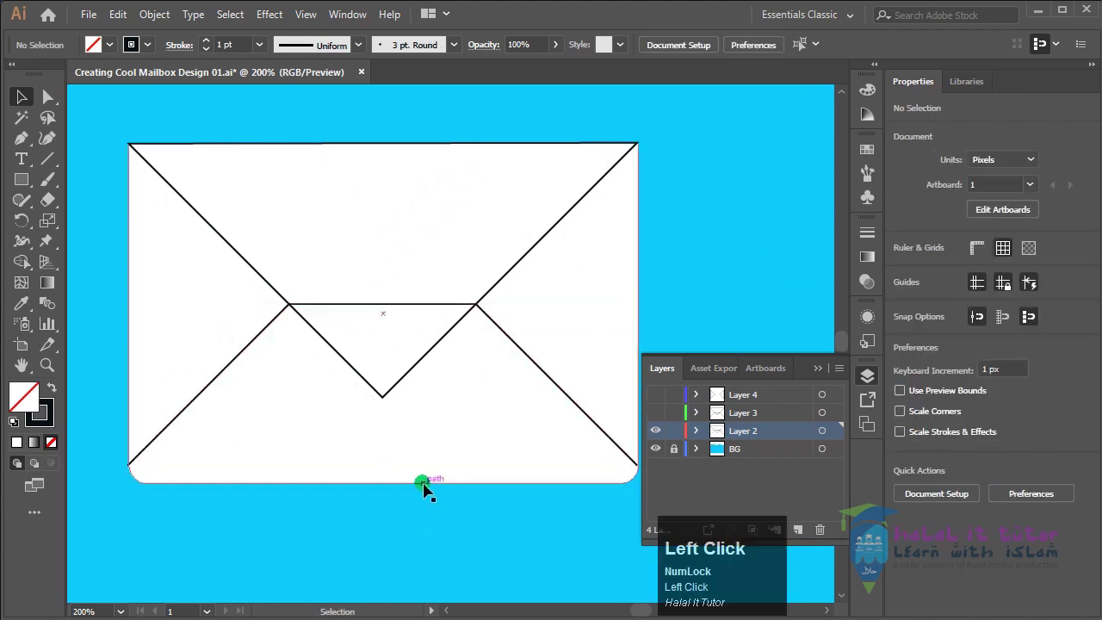
click(422, 487)
click(674, 449)
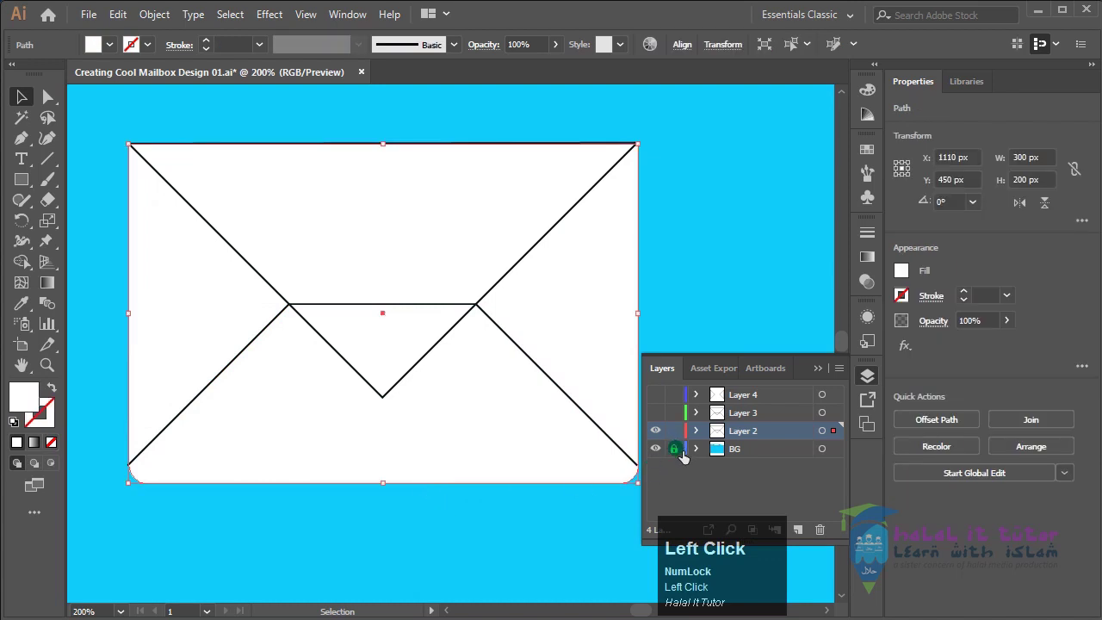
click(465, 495)
click(466, 484)
click(504, 521)
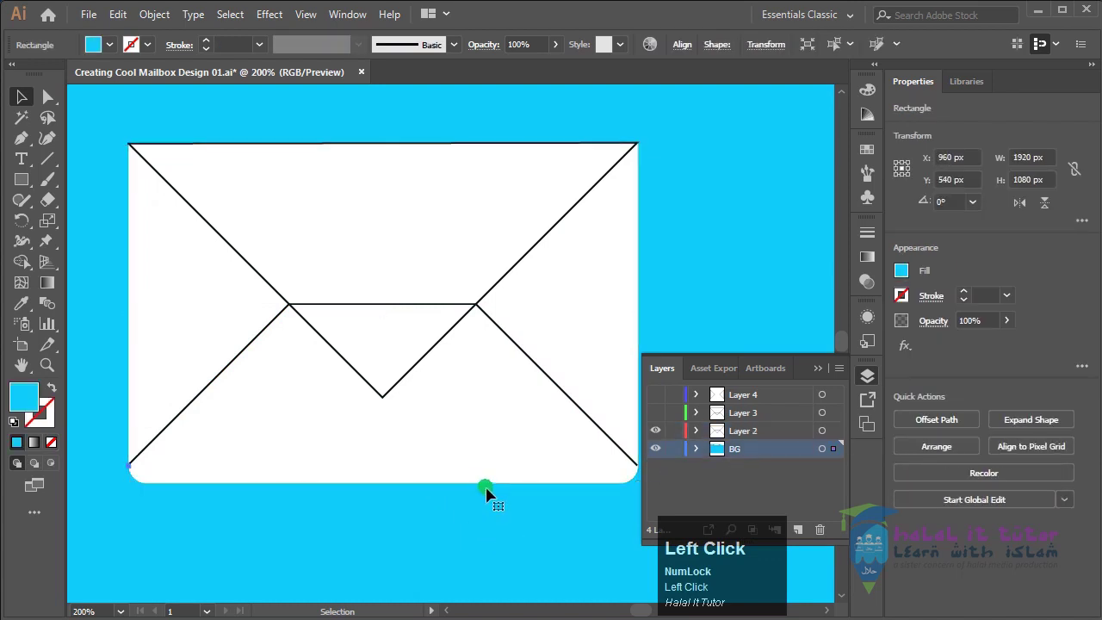
click(485, 485)
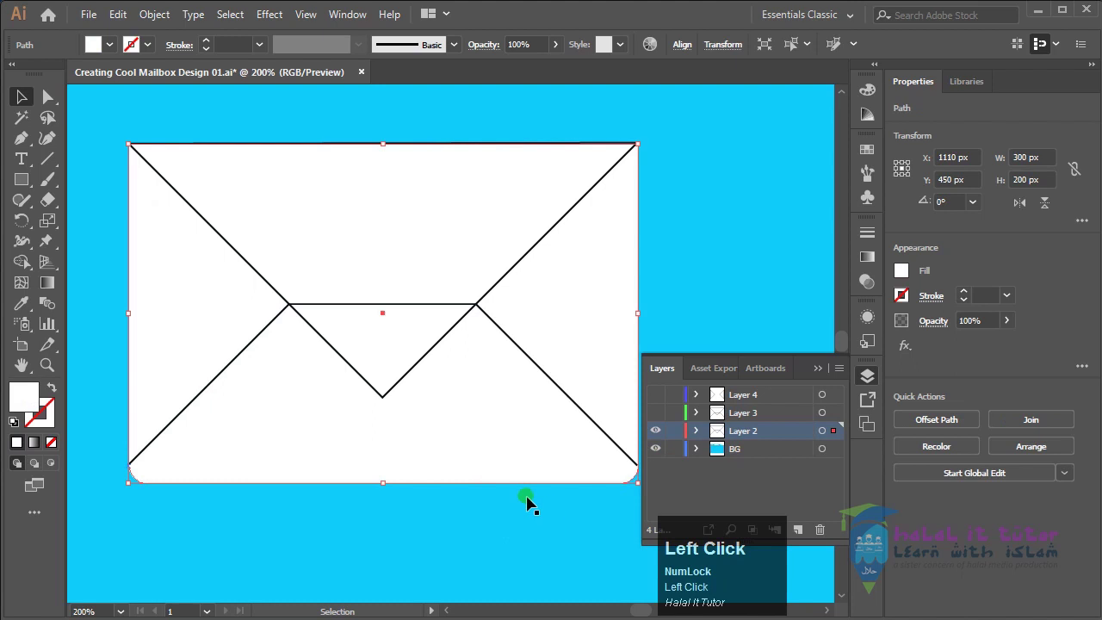
click(465, 525)
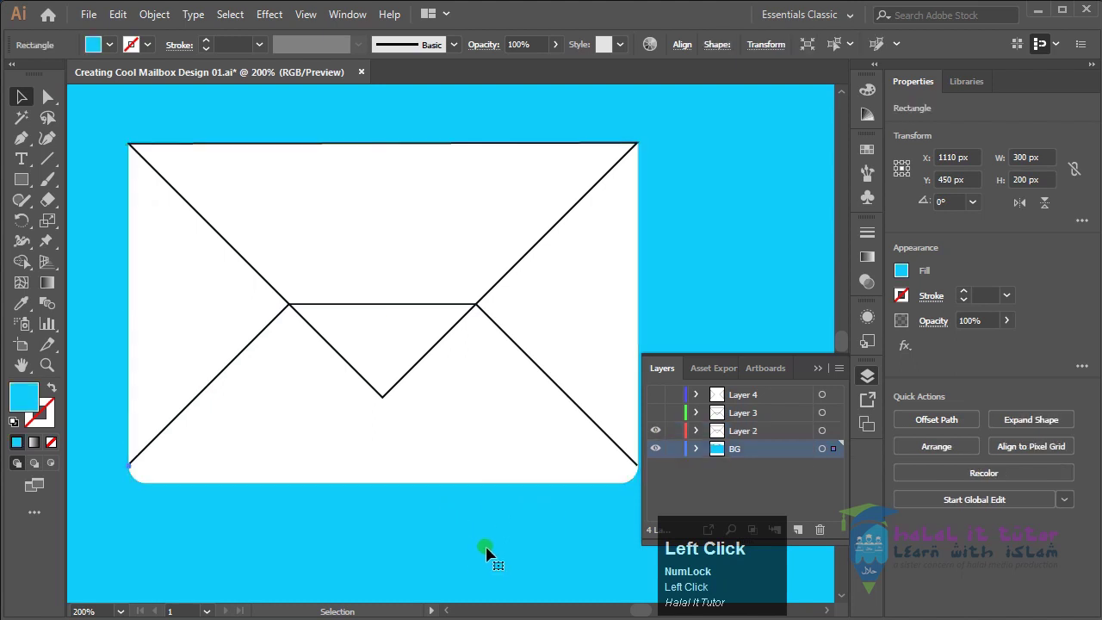
click(526, 481)
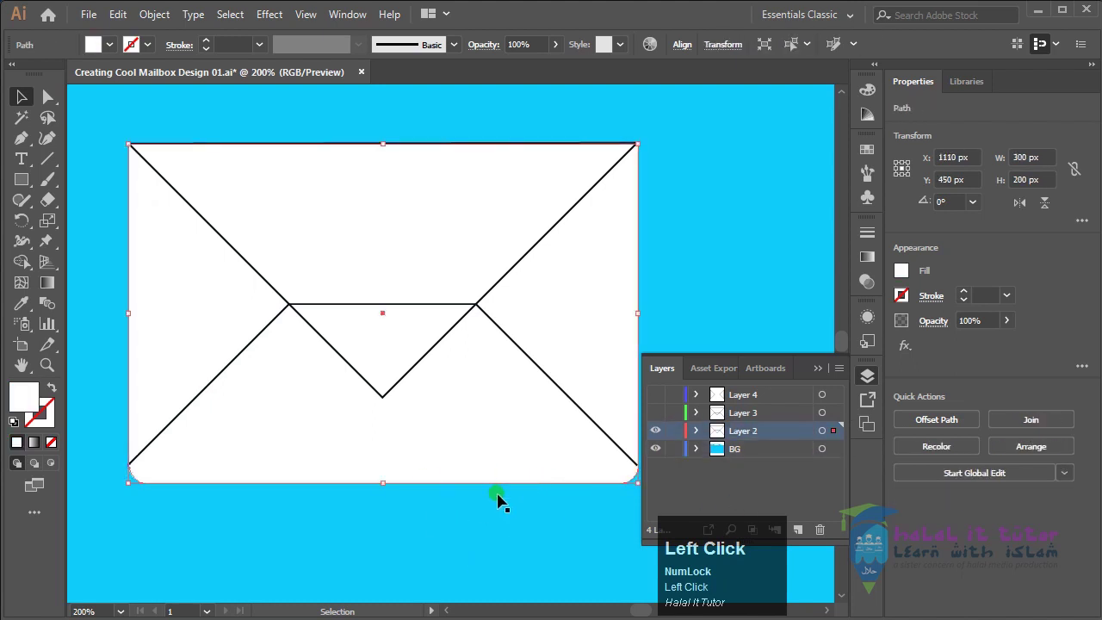
key(ctrl)
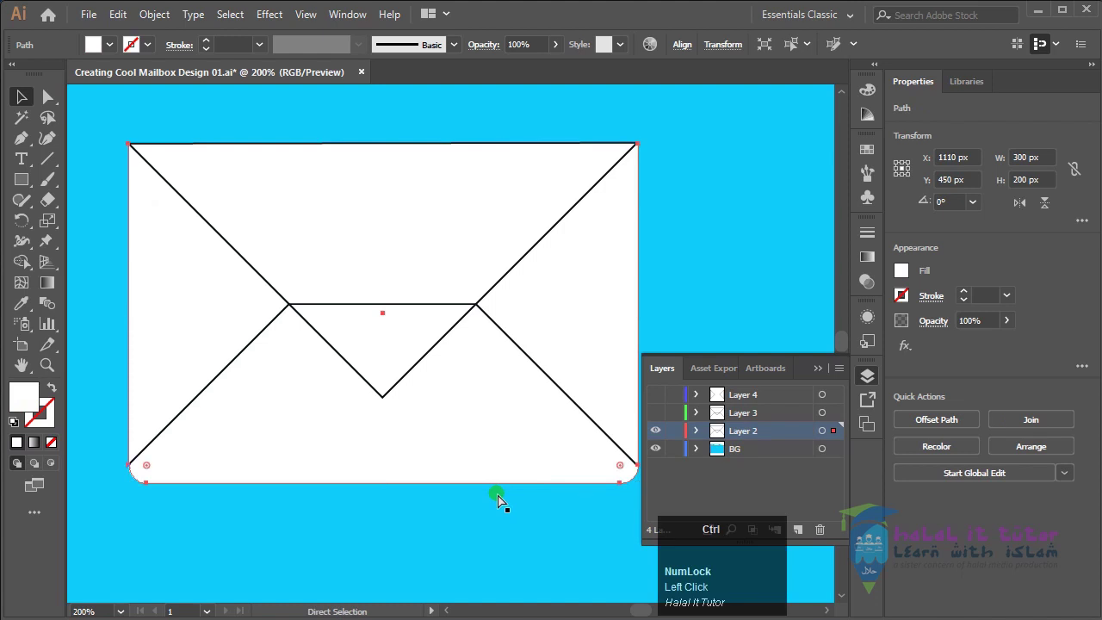
click(499, 501)
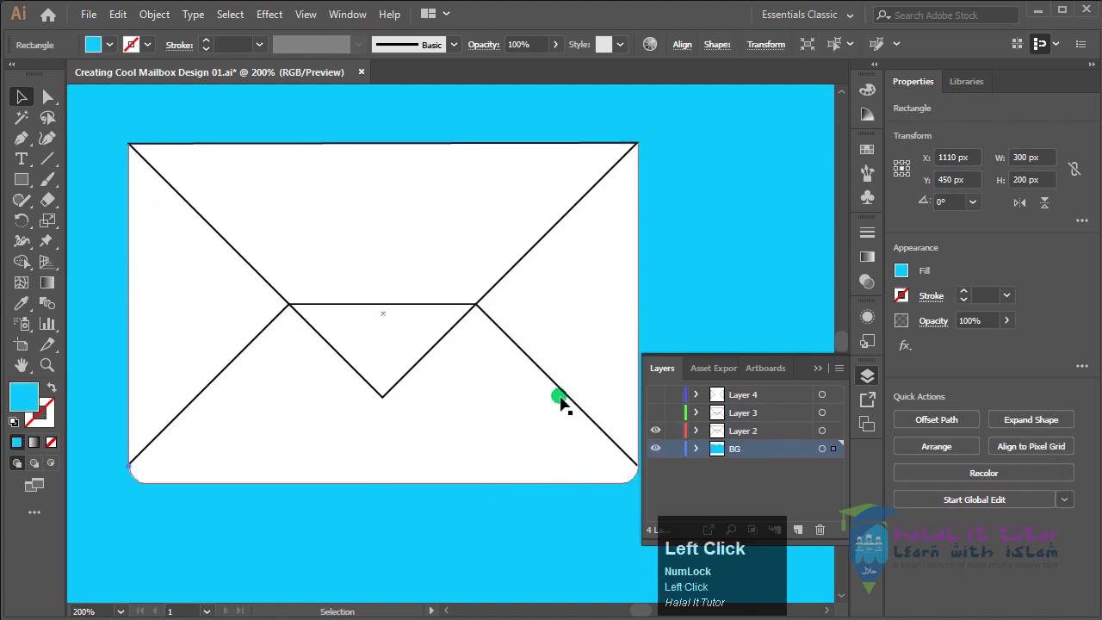
click(562, 392)
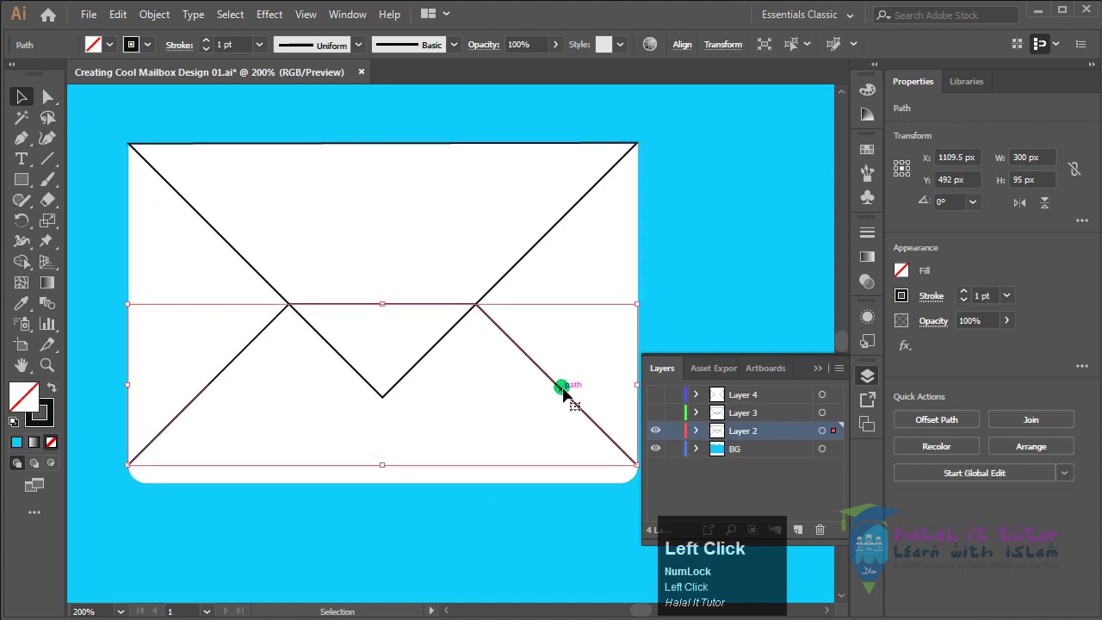
click(674, 448)
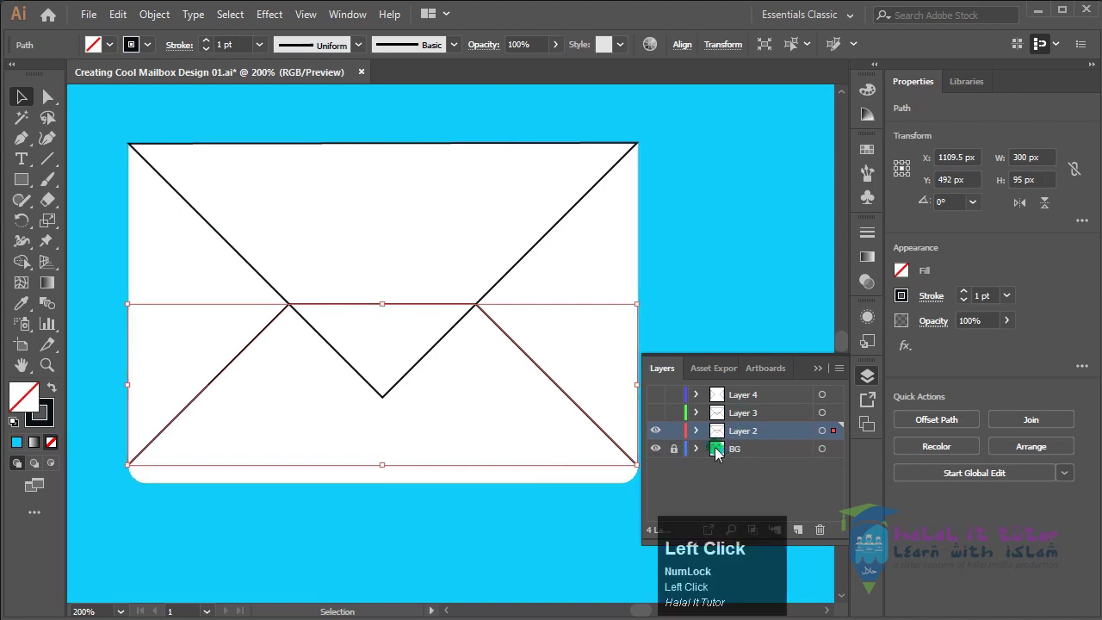
Step: Paste a copy of the white rounded envelope body in front of the fold paths on Layer 2
click(118, 14)
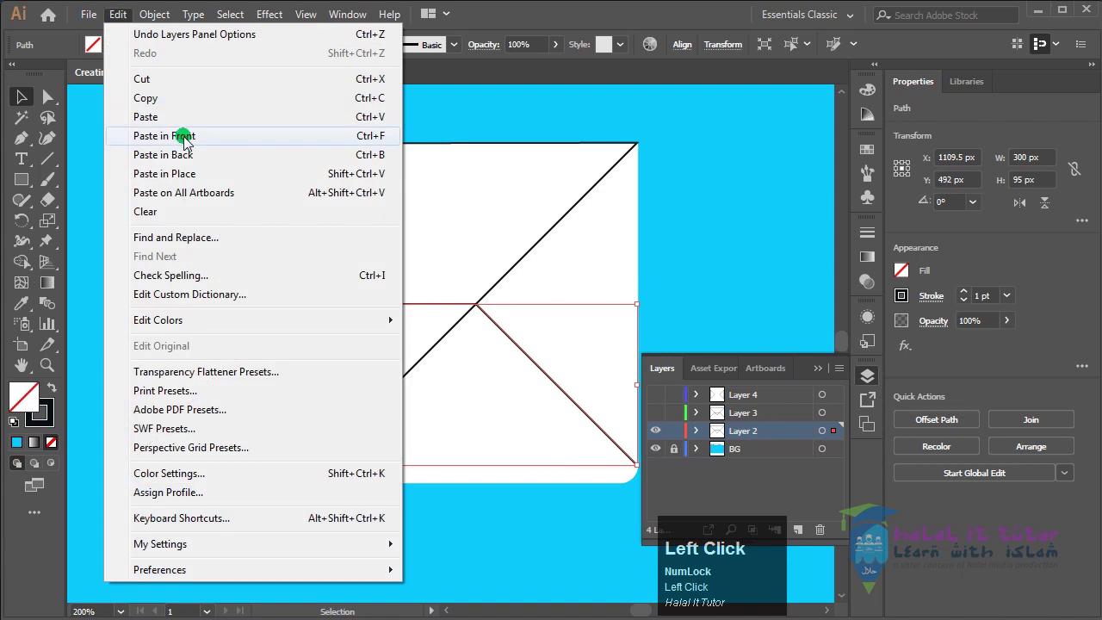
click(184, 142)
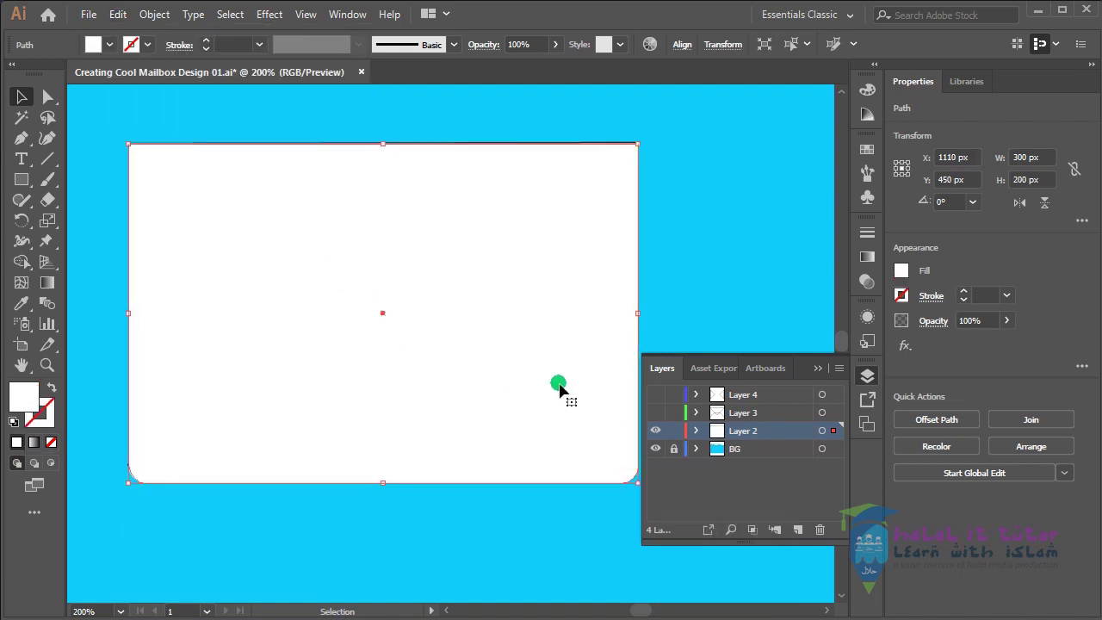
click(707, 252)
click(610, 278)
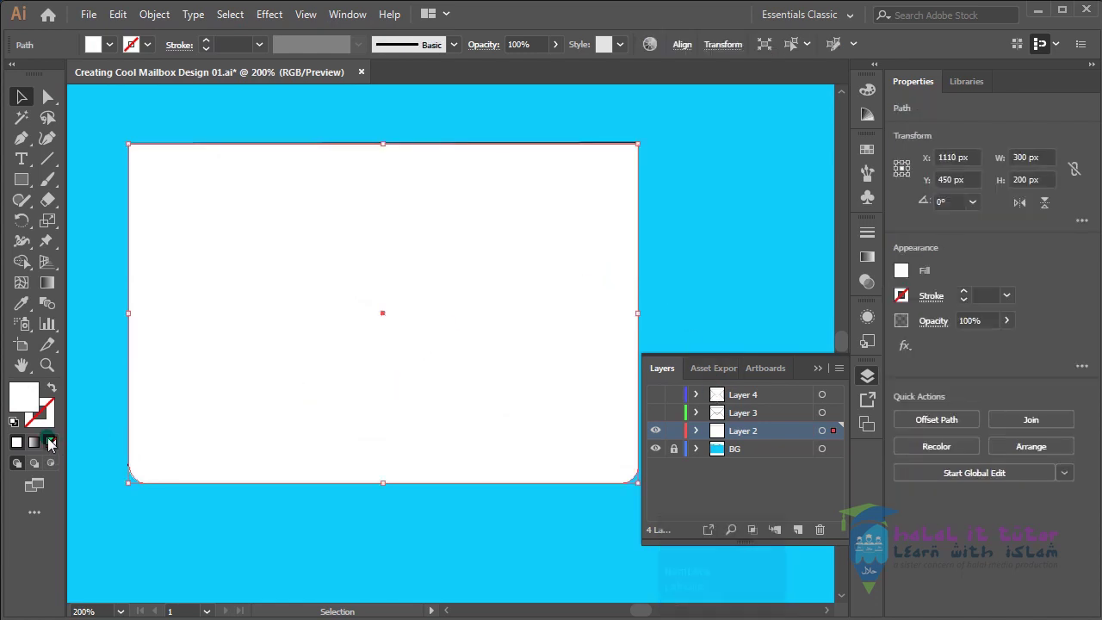
Step: Swap the pasted body's fill and stroke to leave only an outline, and set its stroke colour to near-black #0B0C0C
click(48, 392)
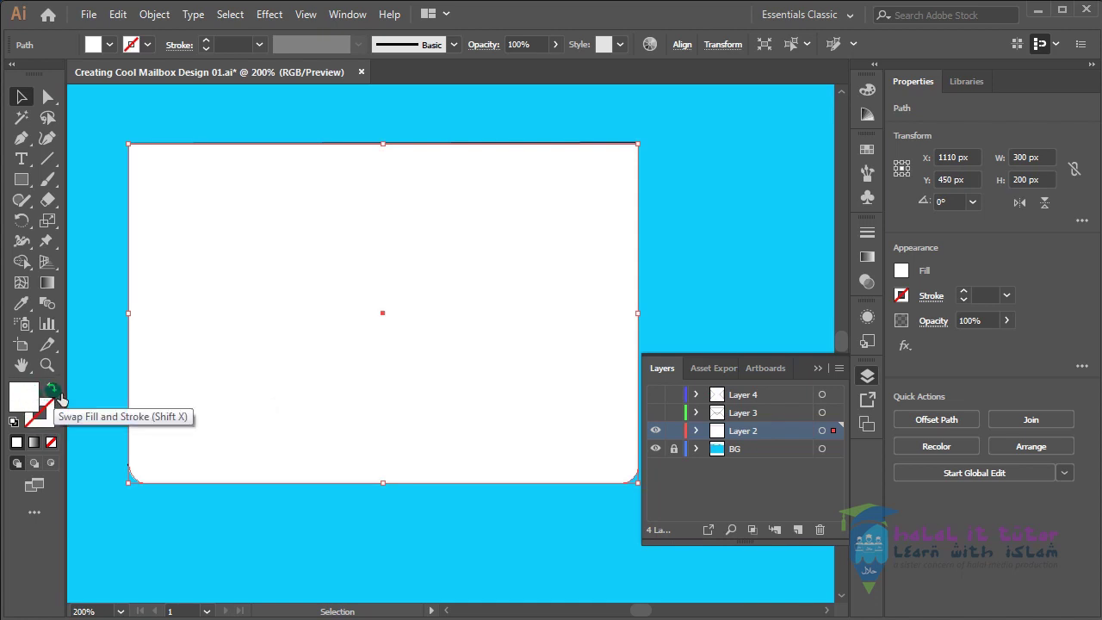
click(53, 392)
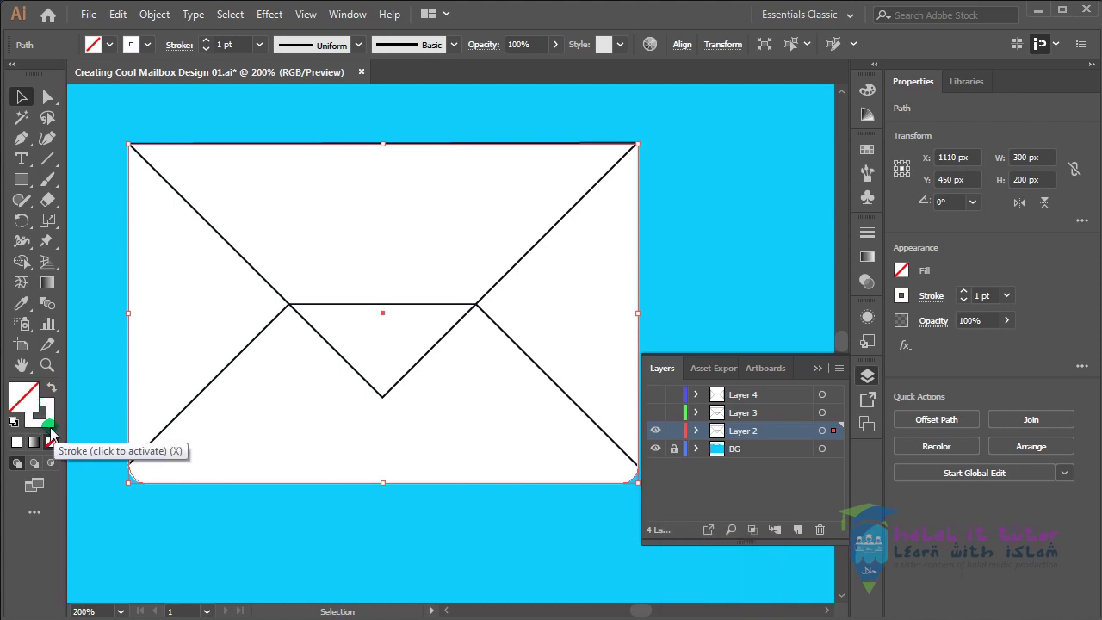
double_click(49, 428)
drag(309, 420, 255, 463)
click(674, 269)
click(677, 469)
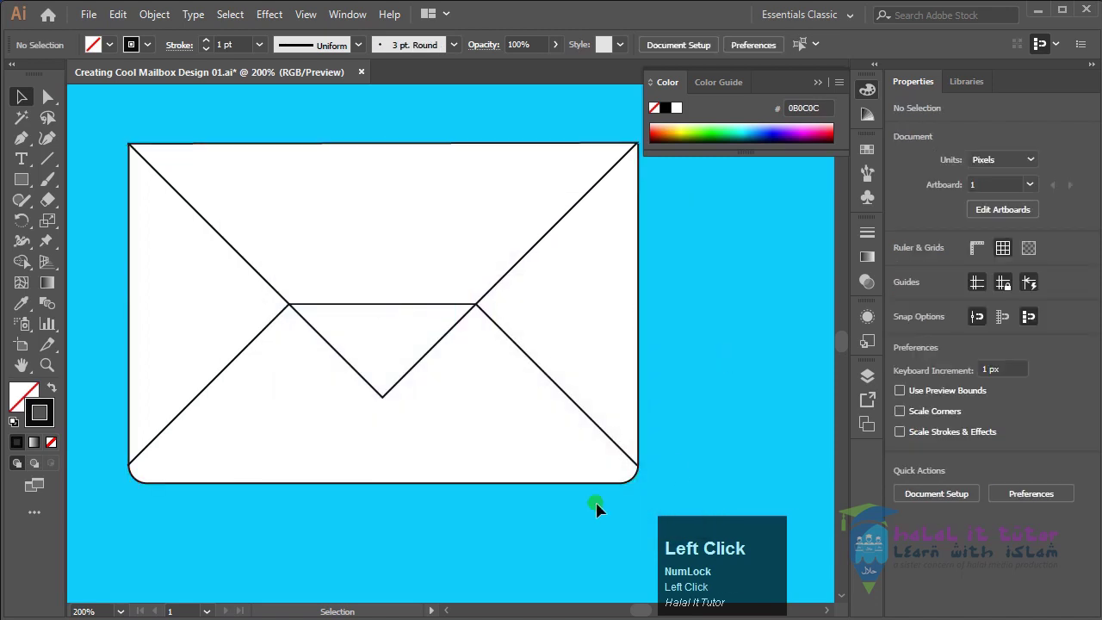
Step: Inspect the paths on Layer 2 by selecting the envelope body, and the lower fold path together with the V-shaped flap path
click(525, 483)
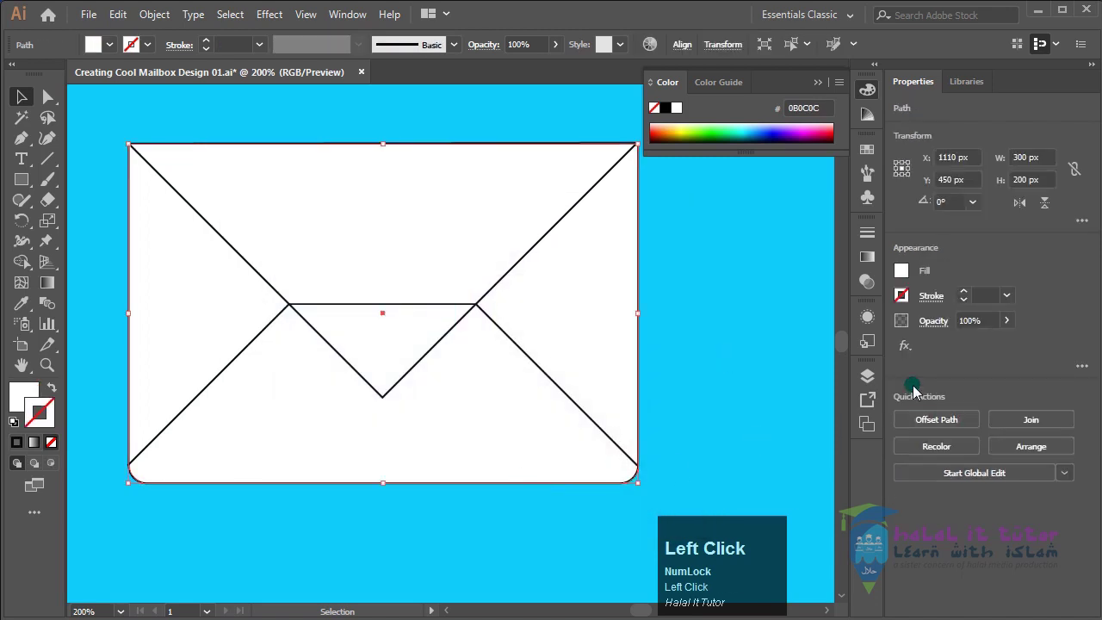
click(867, 376)
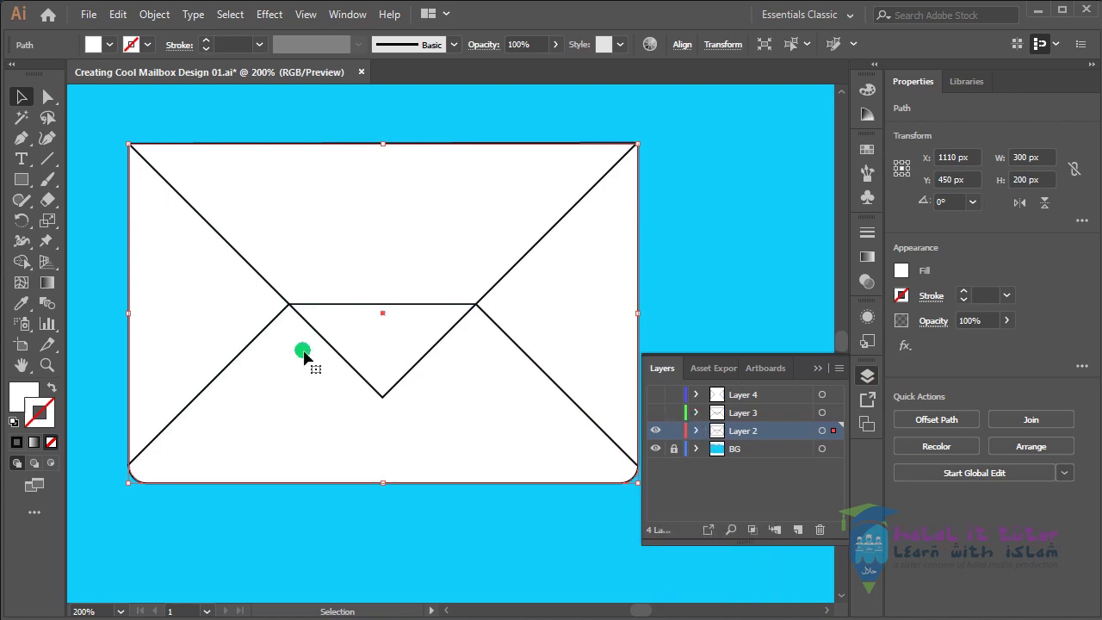
click(668, 268)
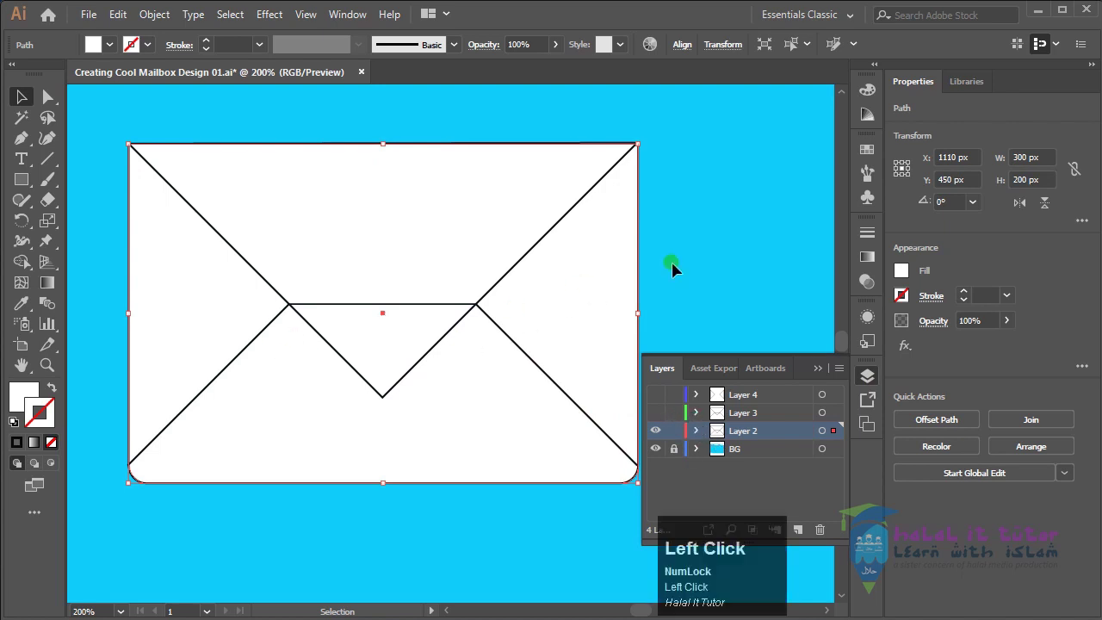
click(519, 347)
shift+click(523, 256)
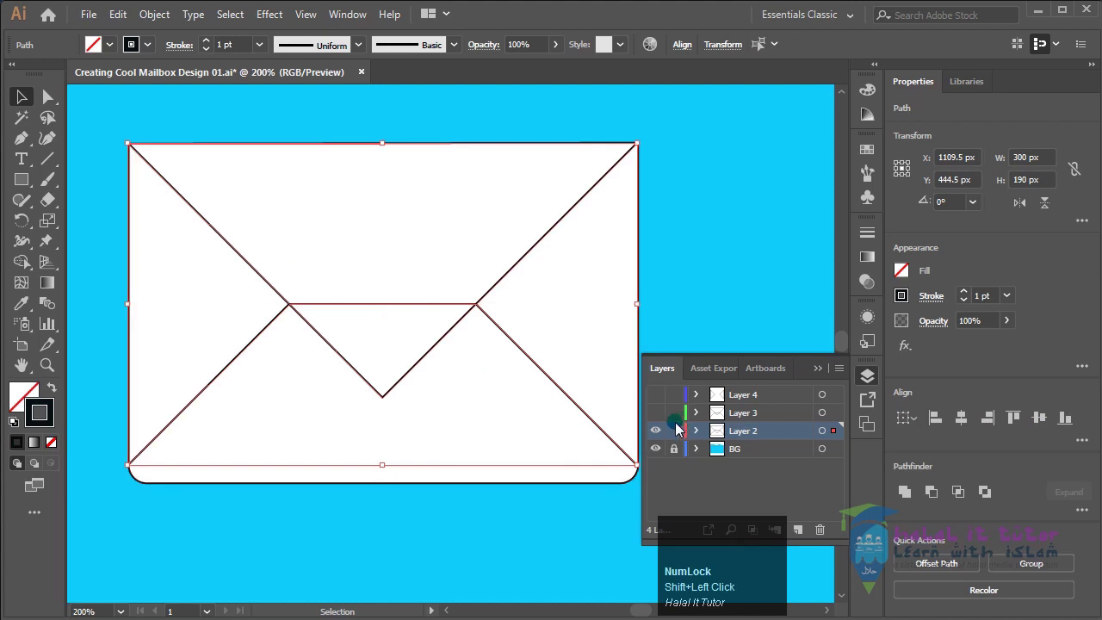
click(335, 458)
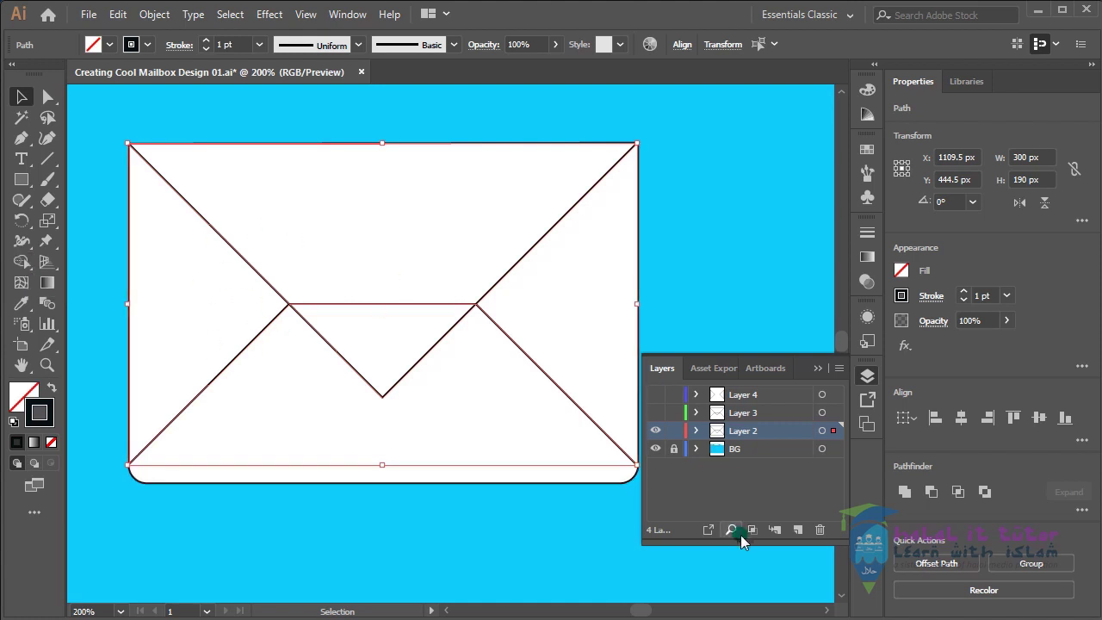
Step: Expand Layer 2 and toggle the visibility of the body outline and the lower fold path to identify them
click(697, 431)
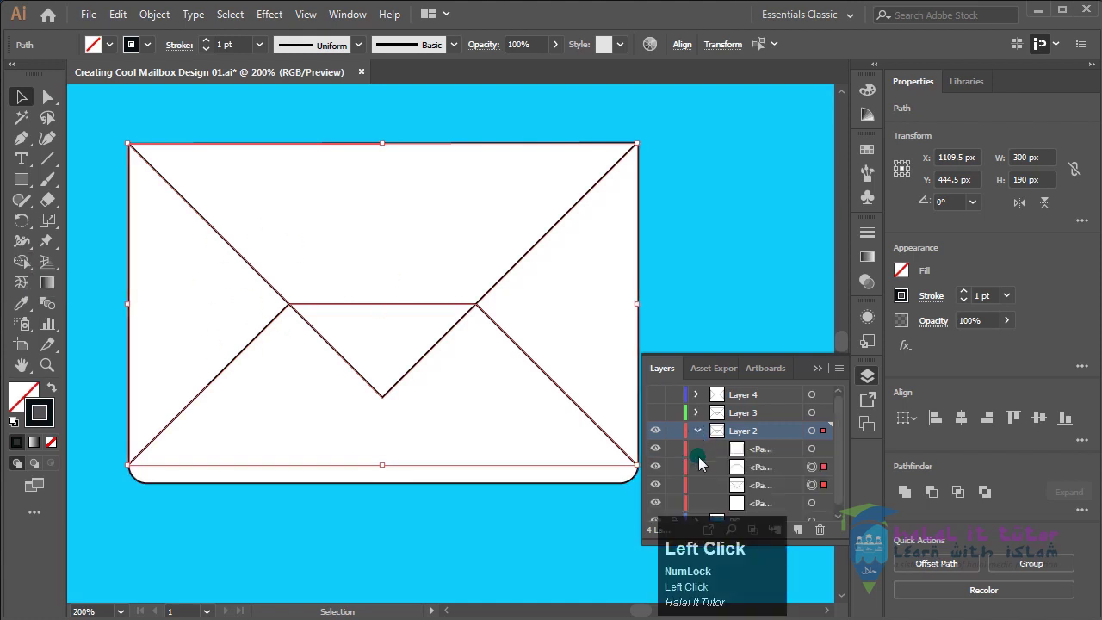
click(769, 471)
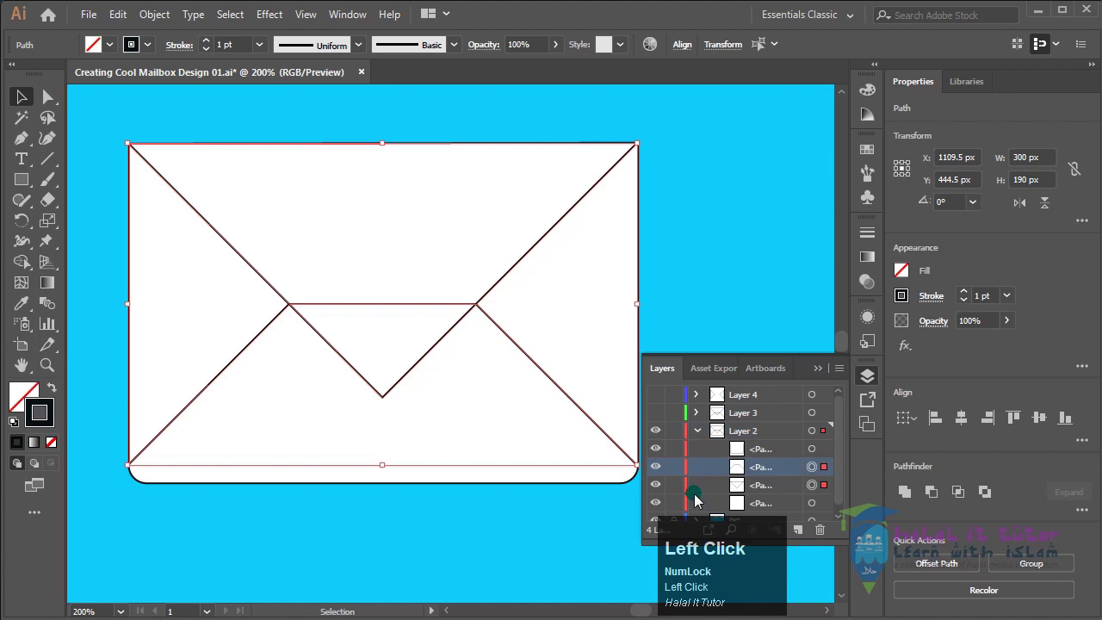
click(659, 449)
click(659, 449)
click(659, 450)
click(659, 449)
click(659, 450)
click(659, 449)
click(658, 450)
click(658, 449)
click(658, 449)
click(658, 449)
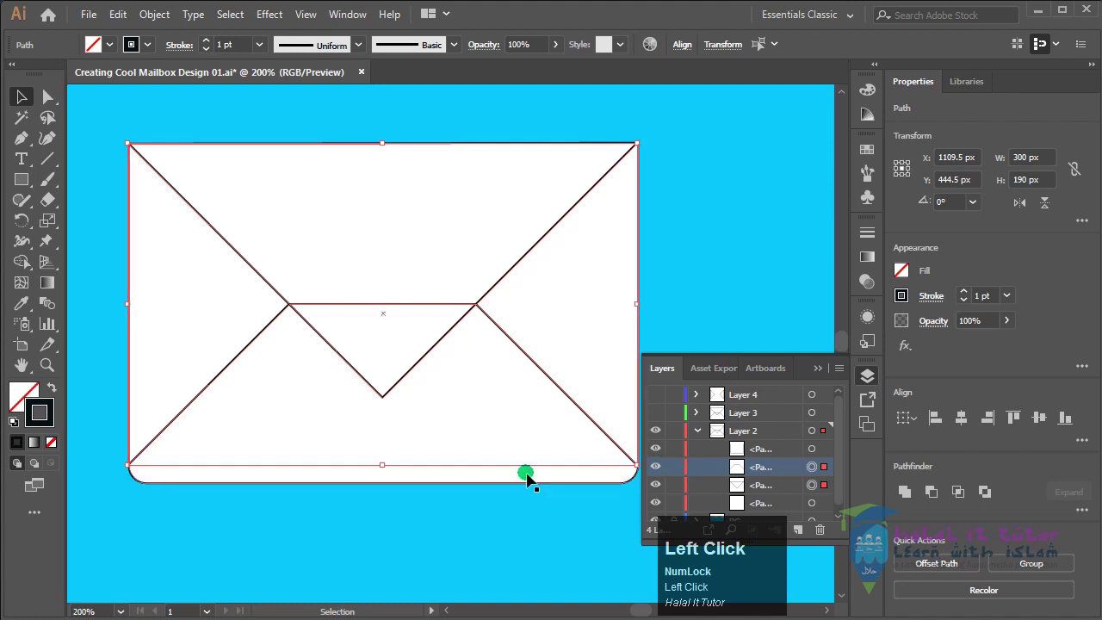
click(661, 453)
click(661, 454)
click(661, 467)
click(661, 467)
Step: Toggle the visibility of the V-shaped flap path to identify it, and collapse Layer 2
click(257, 334)
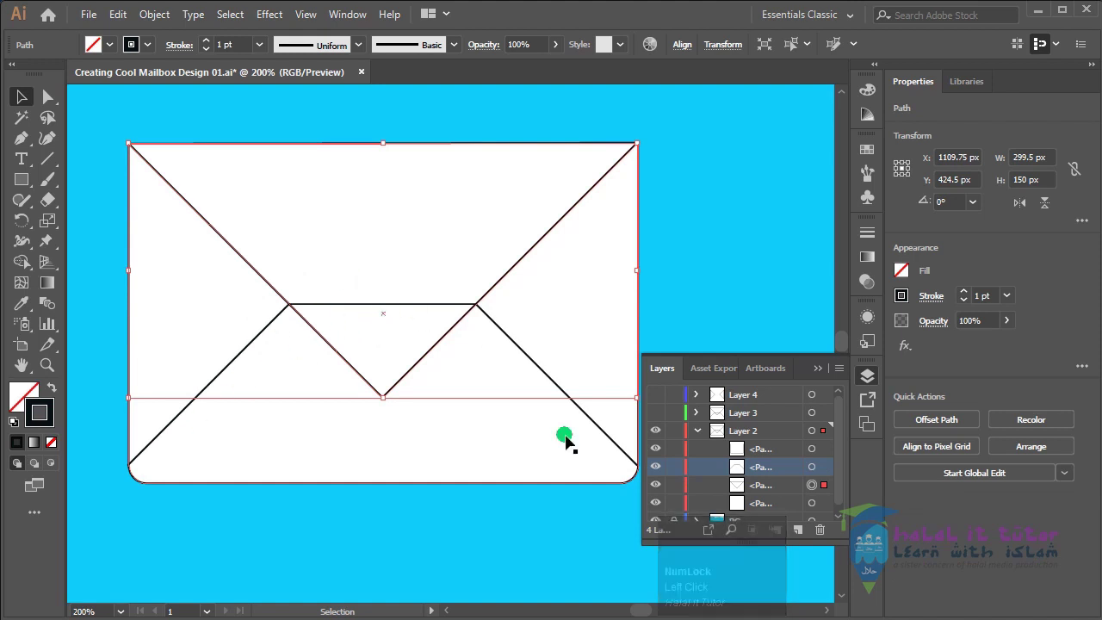
click(659, 486)
click(659, 486)
click(658, 487)
click(658, 486)
click(658, 486)
click(659, 486)
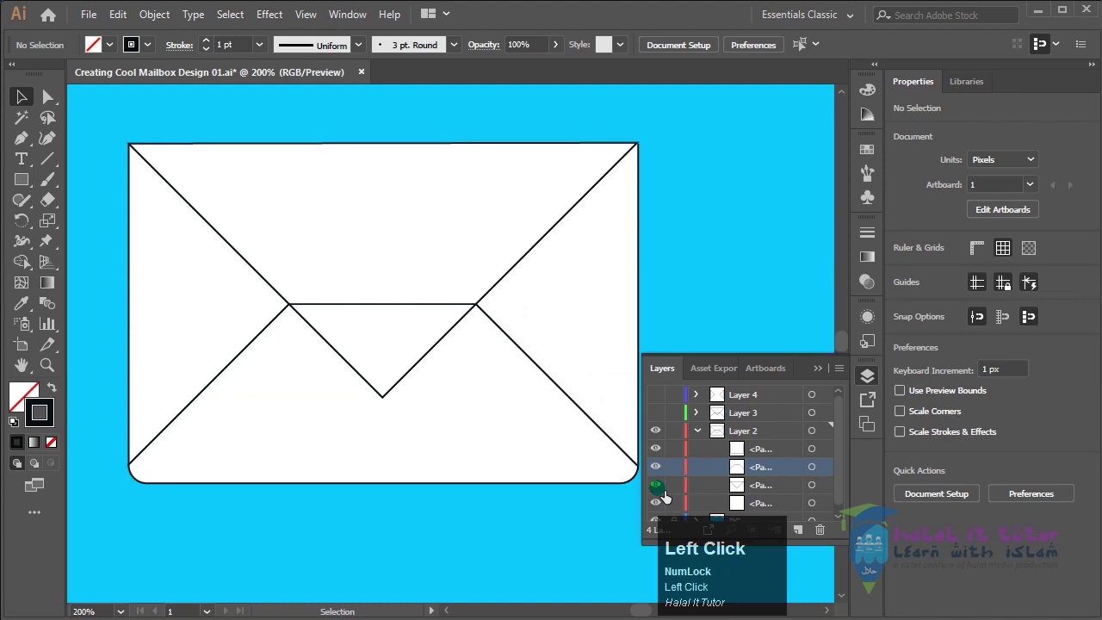
click(659, 487)
click(659, 487)
click(697, 432)
Step: Delete the V-shaped flap path from Layer 2
click(583, 293)
click(633, 412)
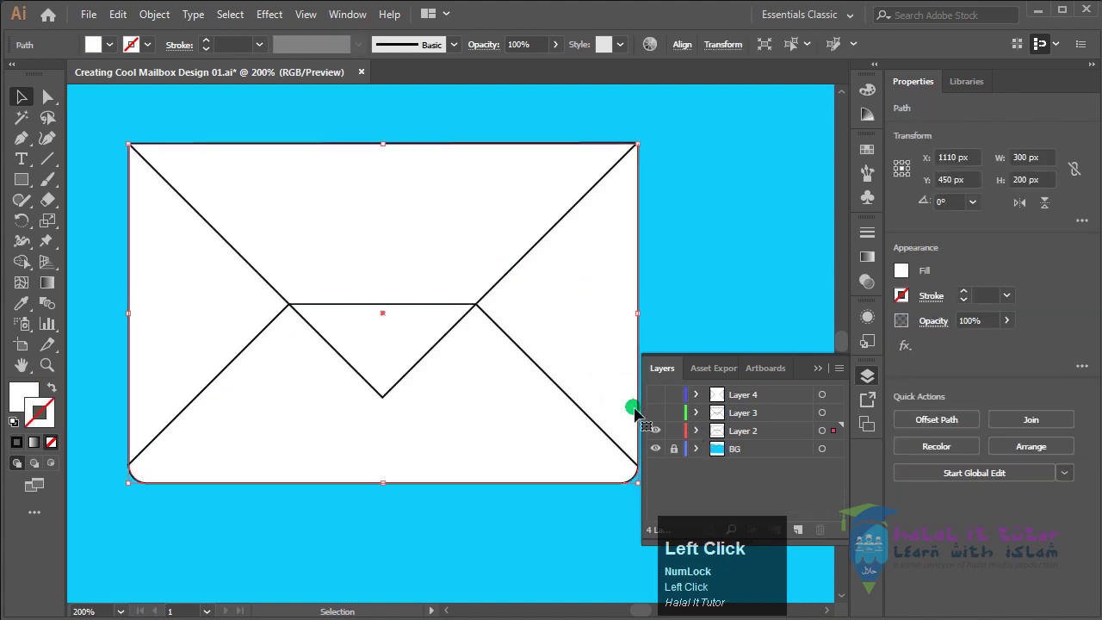
click(753, 228)
click(560, 222)
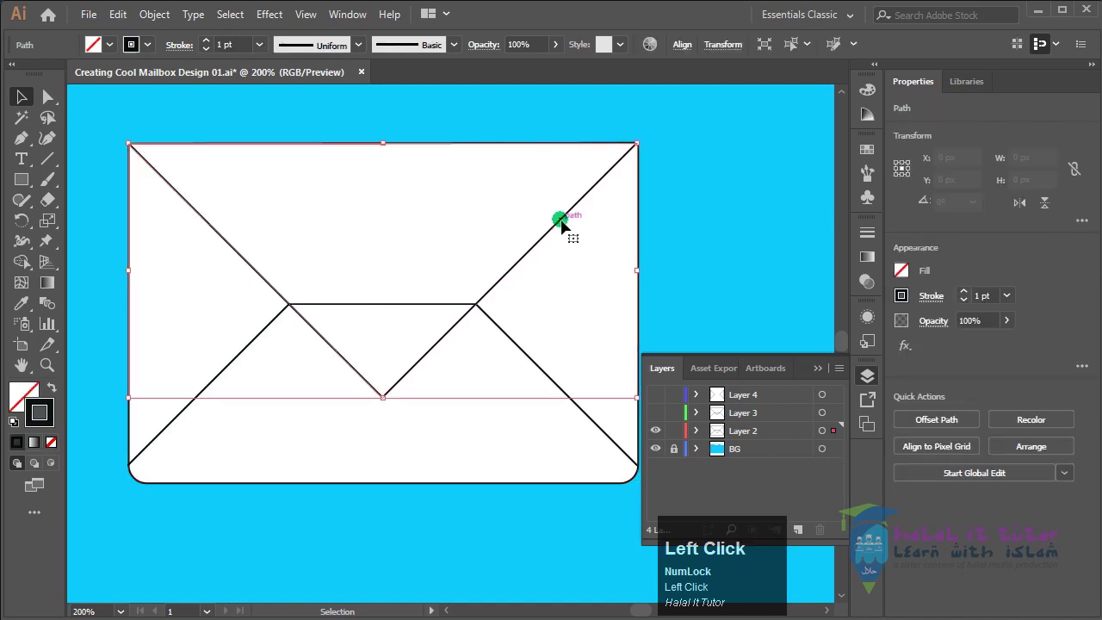
key(Delete)
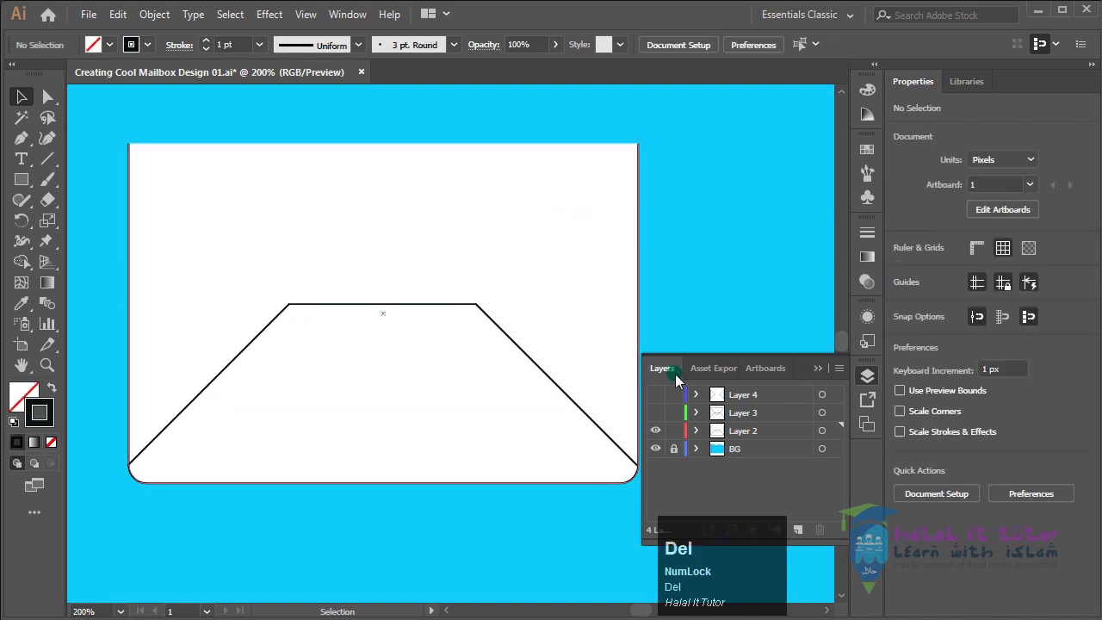
Step: Show and hide Layers 3 and 4 in turn to compare the flap and side triangles with Layer 2, leaving both hidden
click(659, 416)
click(658, 415)
click(658, 415)
click(658, 414)
click(660, 399)
click(660, 399)
click(659, 398)
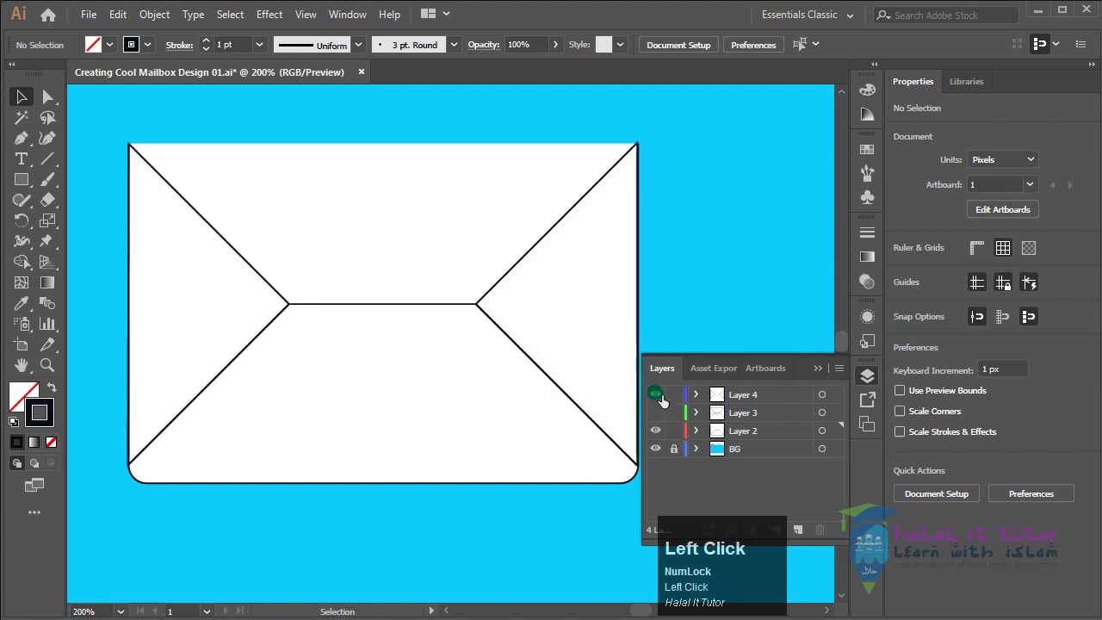
click(660, 413)
click(660, 414)
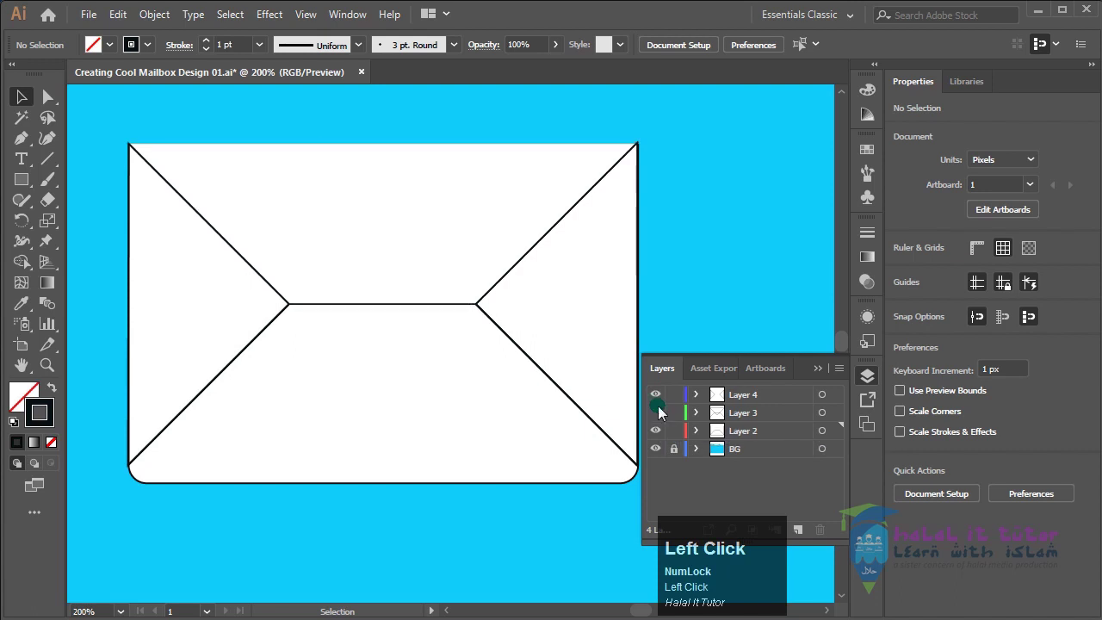
click(658, 394)
click(658, 394)
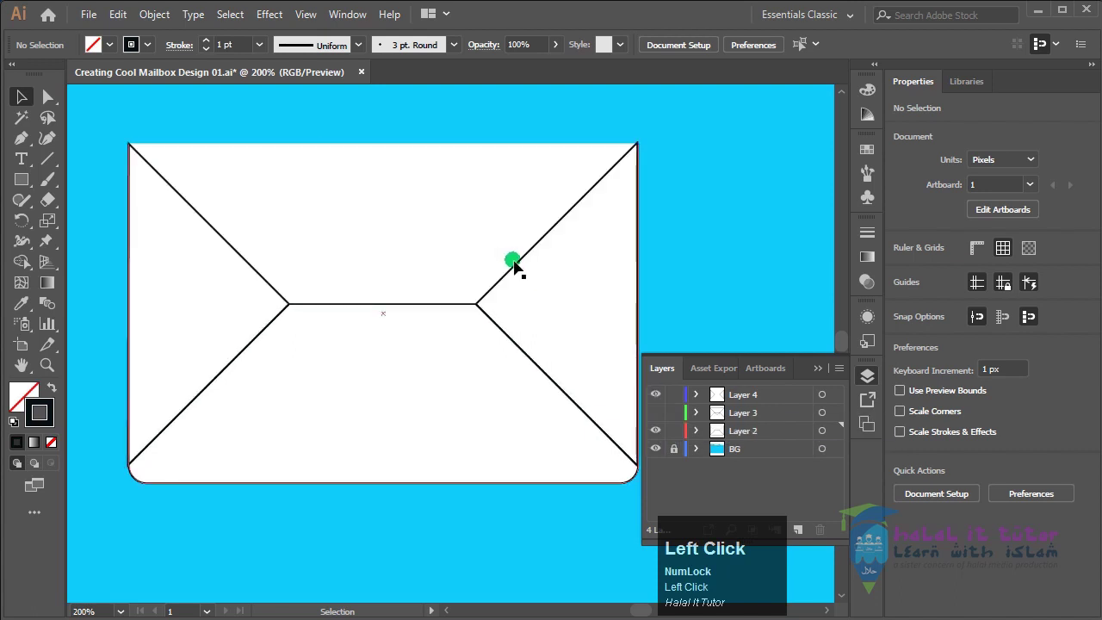
click(519, 263)
click(686, 262)
click(655, 394)
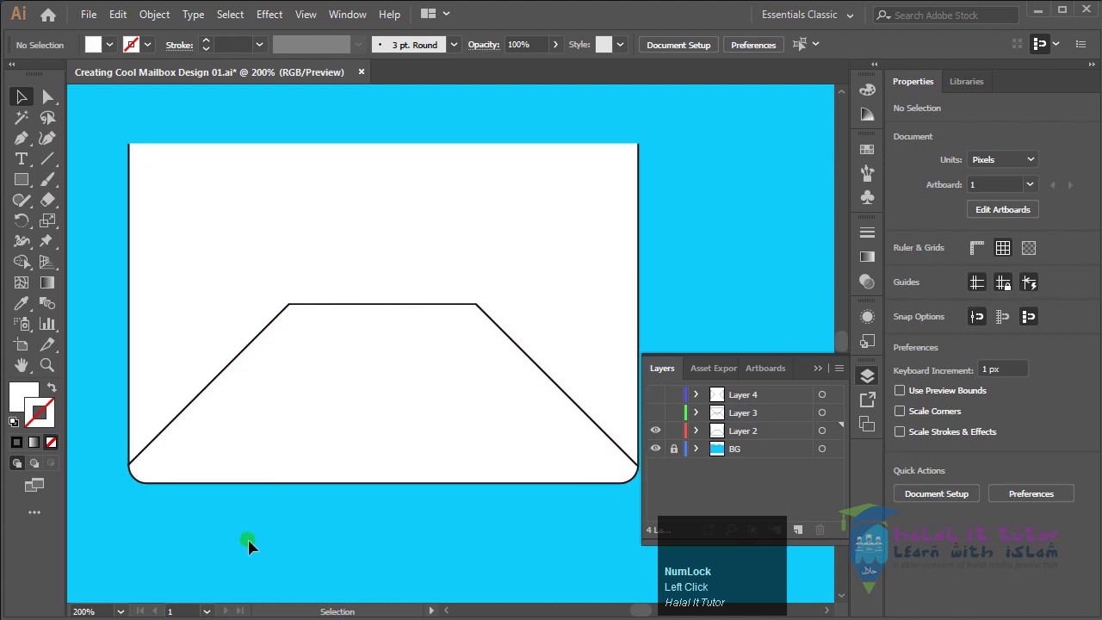
Step: Try to cut away the body outline around the lower fold path with the Shape Builder tool, and undo the last cut
click(306, 401)
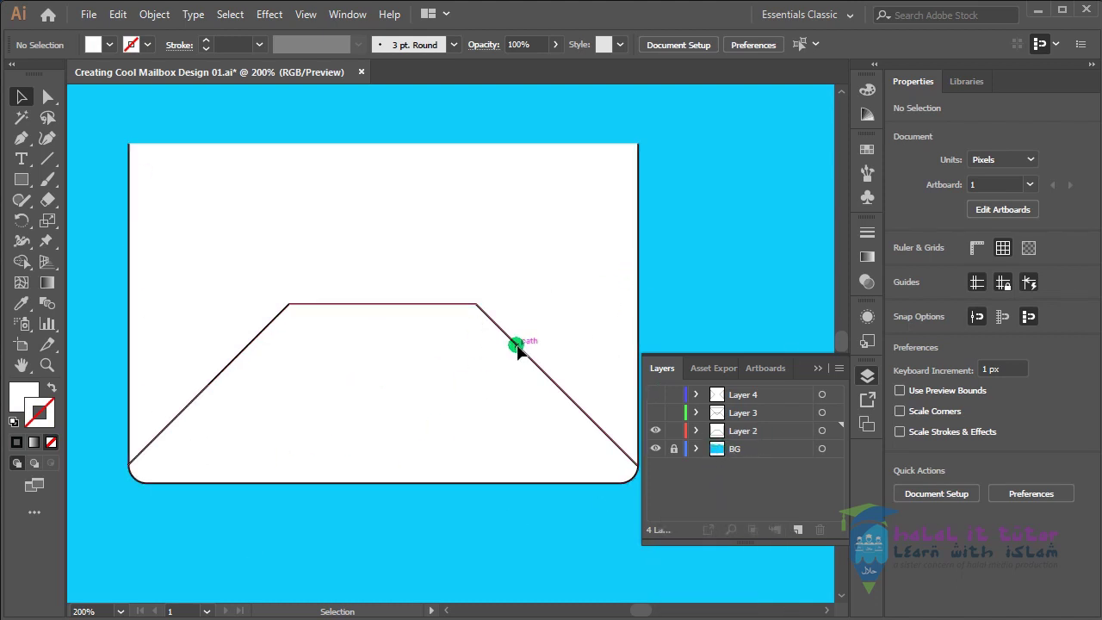
click(638, 298)
shift+click(638, 280)
click(388, 376)
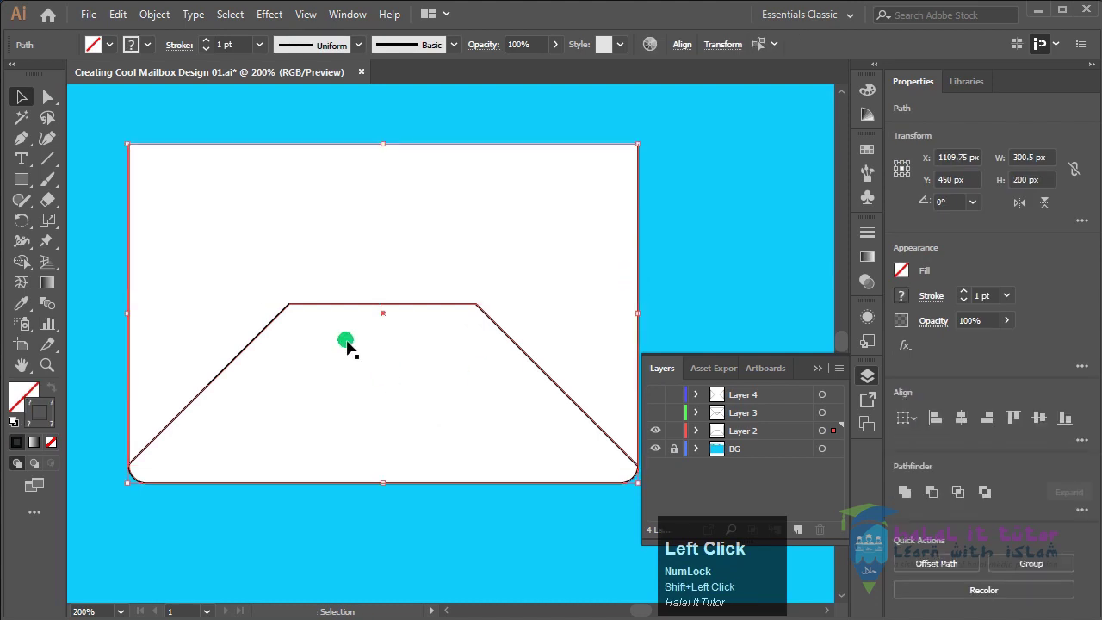
click(21, 262)
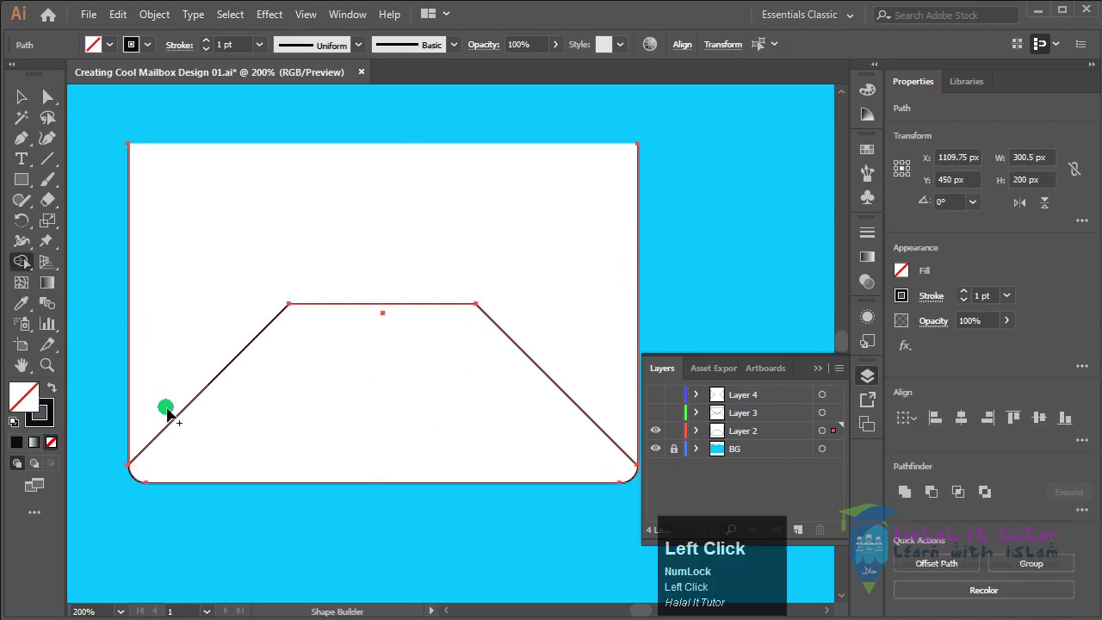
alt+click(129, 446)
alt+click(638, 321)
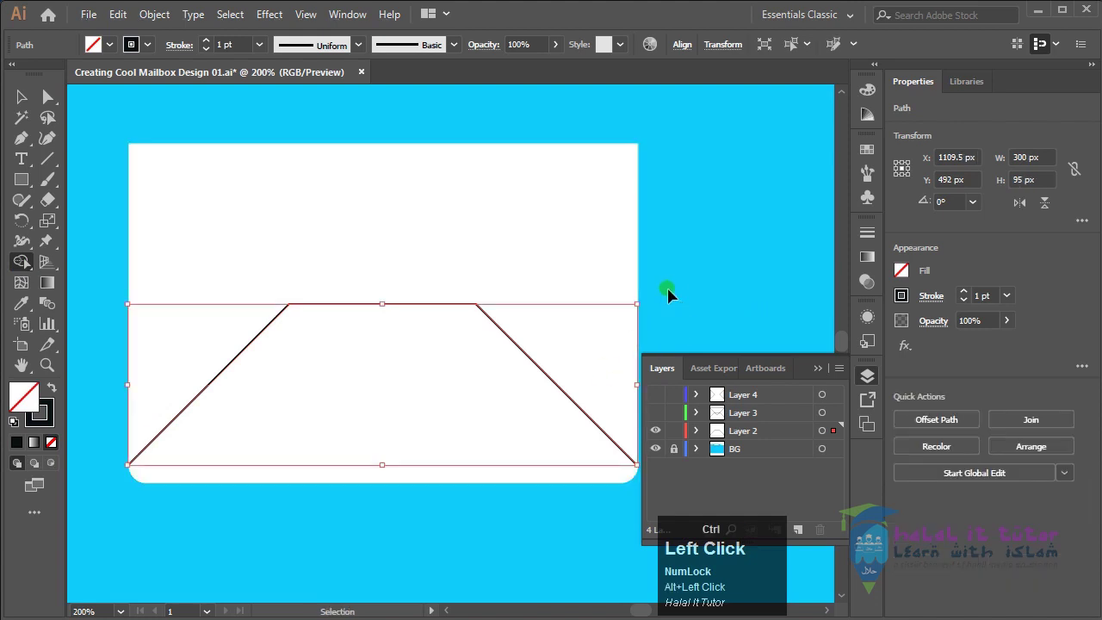
key(ctrl+z)
Step: Extend the lower fold path's right end past the body outline, to about X 1261.5 px, Y 541.5 px
drag(516, 517, 390, 466)
drag(593, 239, 581, 283)
key(z)
drag(551, 471, 581, 502)
key(space)
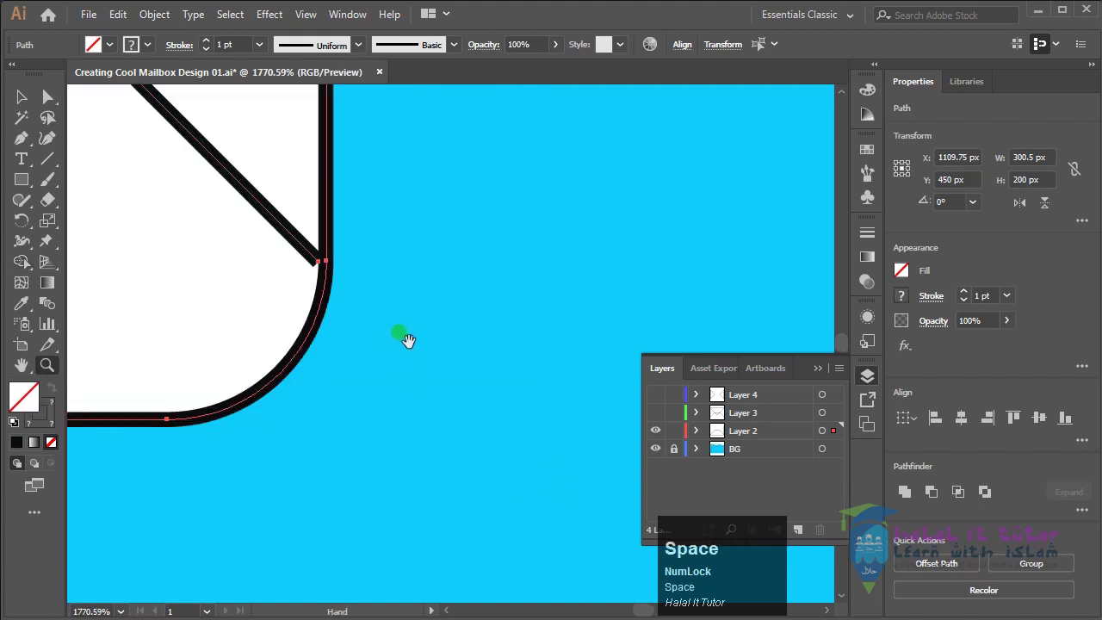
key(a)
click(317, 268)
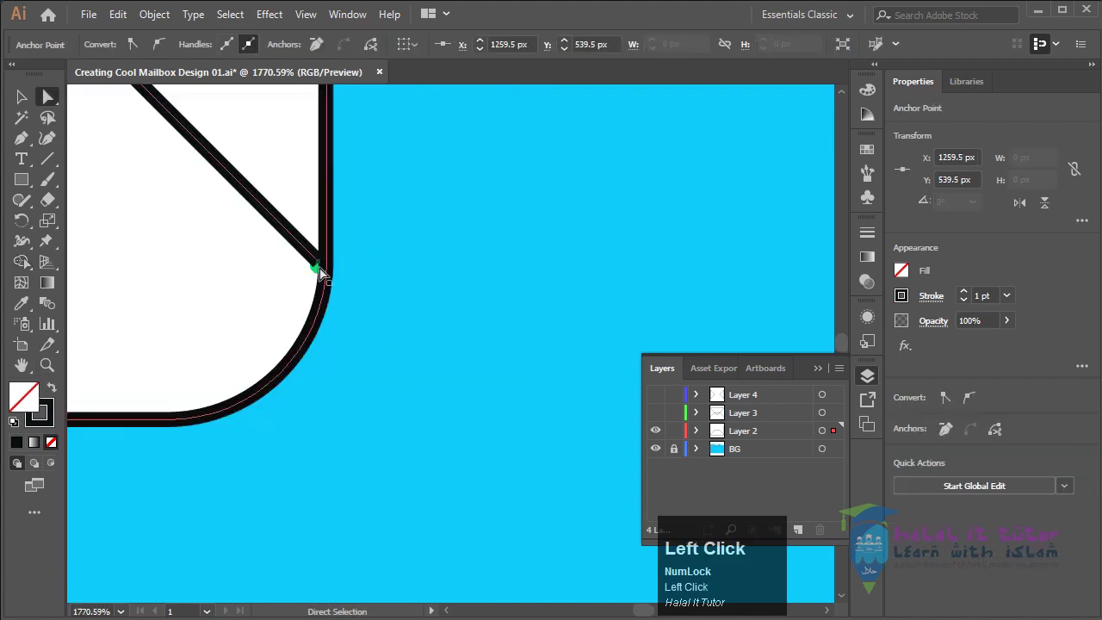
drag(318, 269, 348, 288)
drag(295, 417, 328, 535)
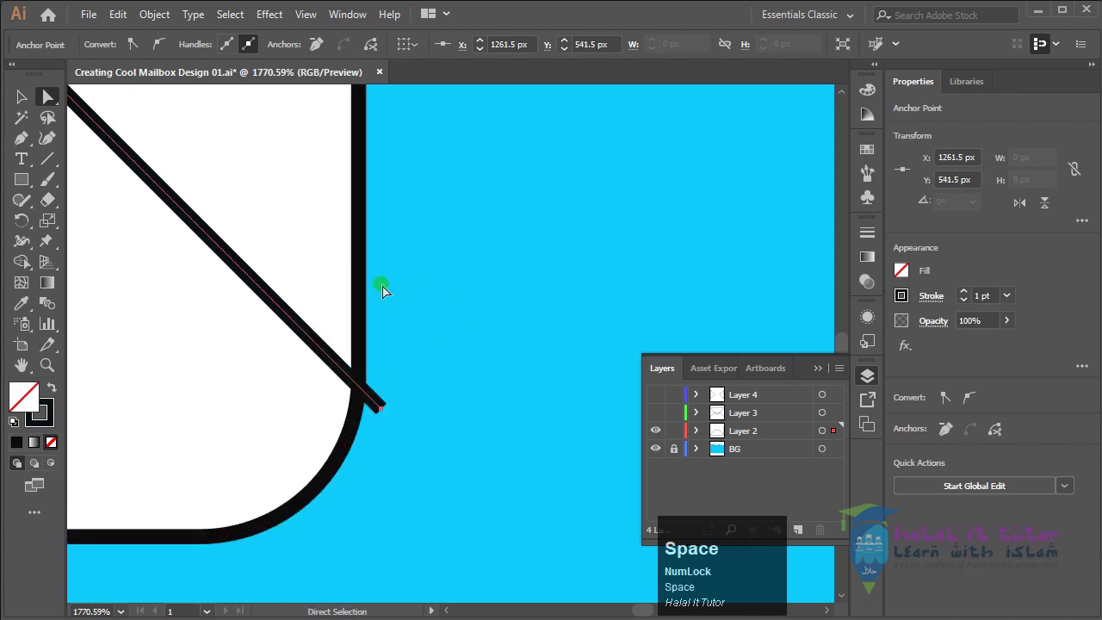
Step: Use the Shape Builder on the fold path and body outline to remove the overhanging end and the outline above the fold
key(v)
click(369, 420)
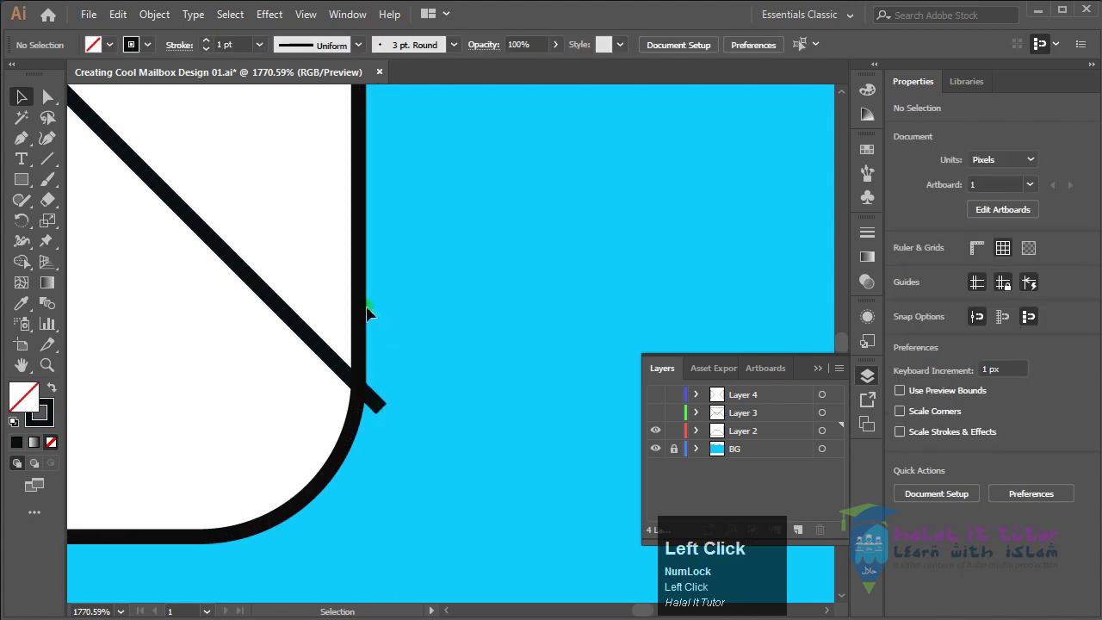
click(371, 384)
shift+click(374, 393)
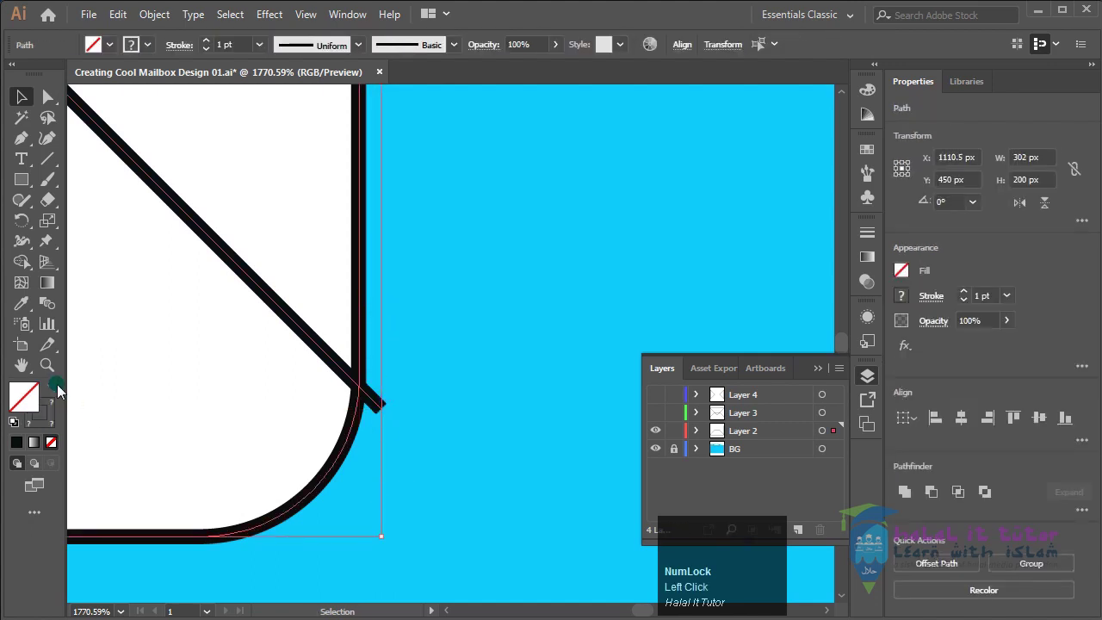
click(24, 263)
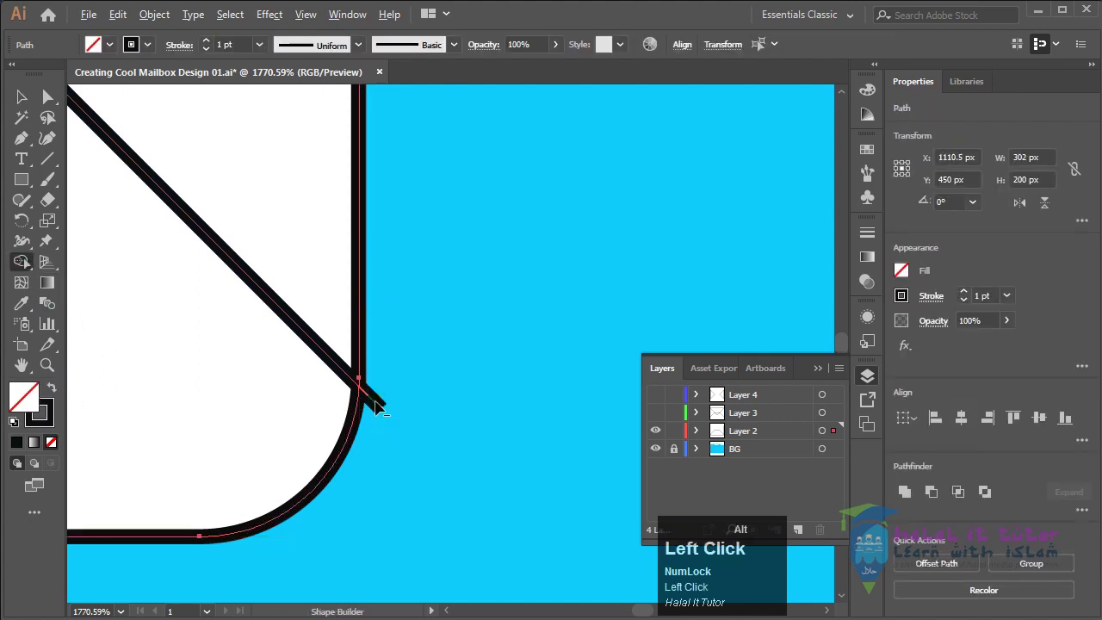
alt+click(376, 404)
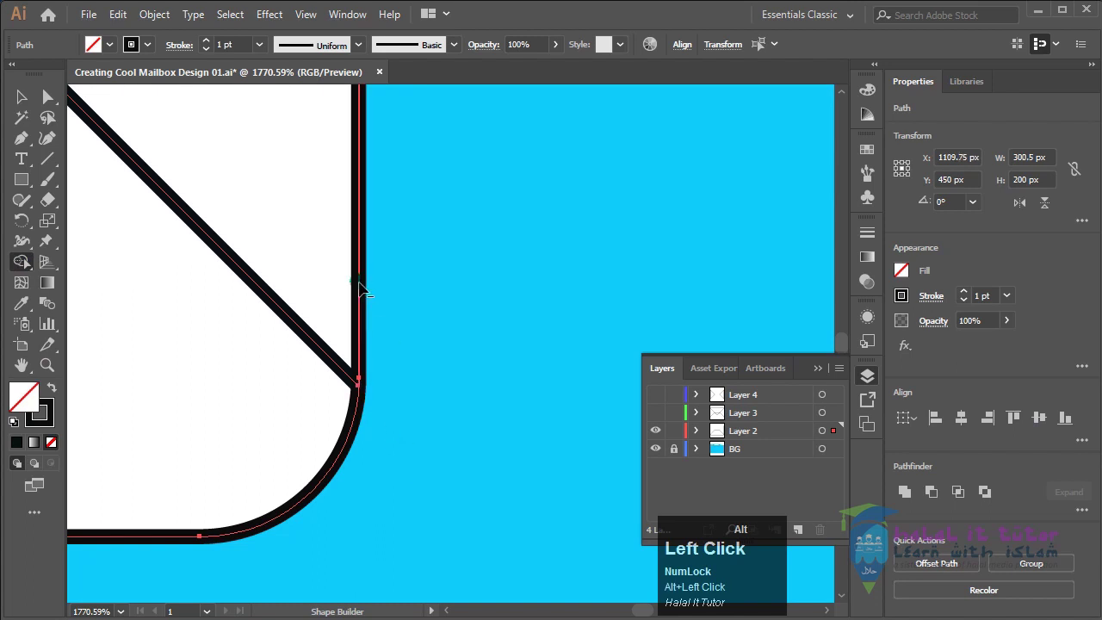
alt+click(360, 284)
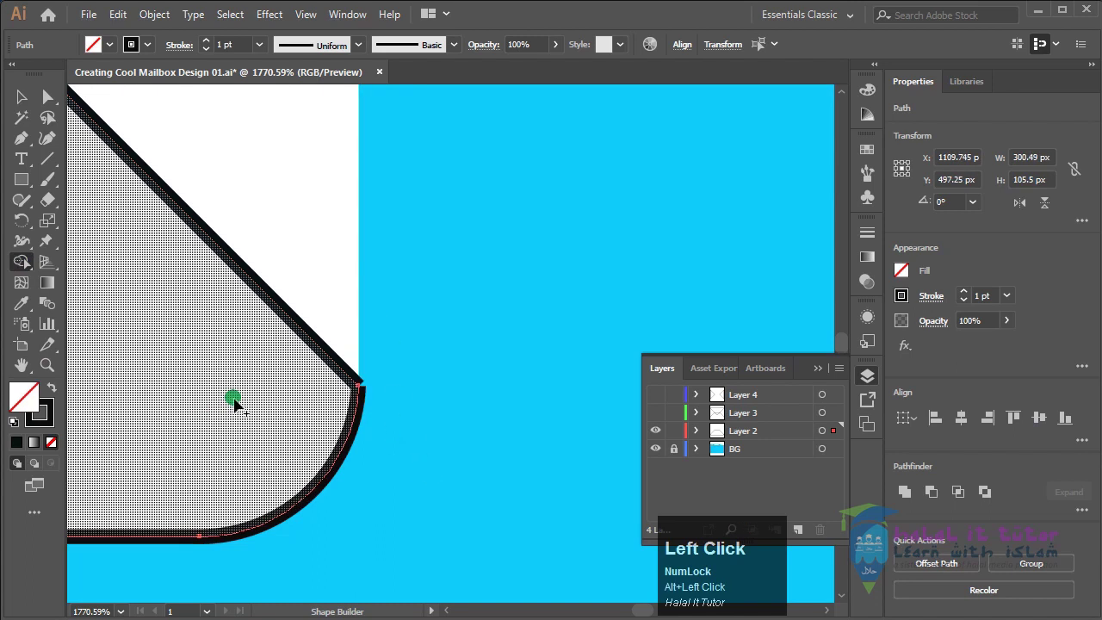
key(ctrl+minus)
key(ctrl+minus)
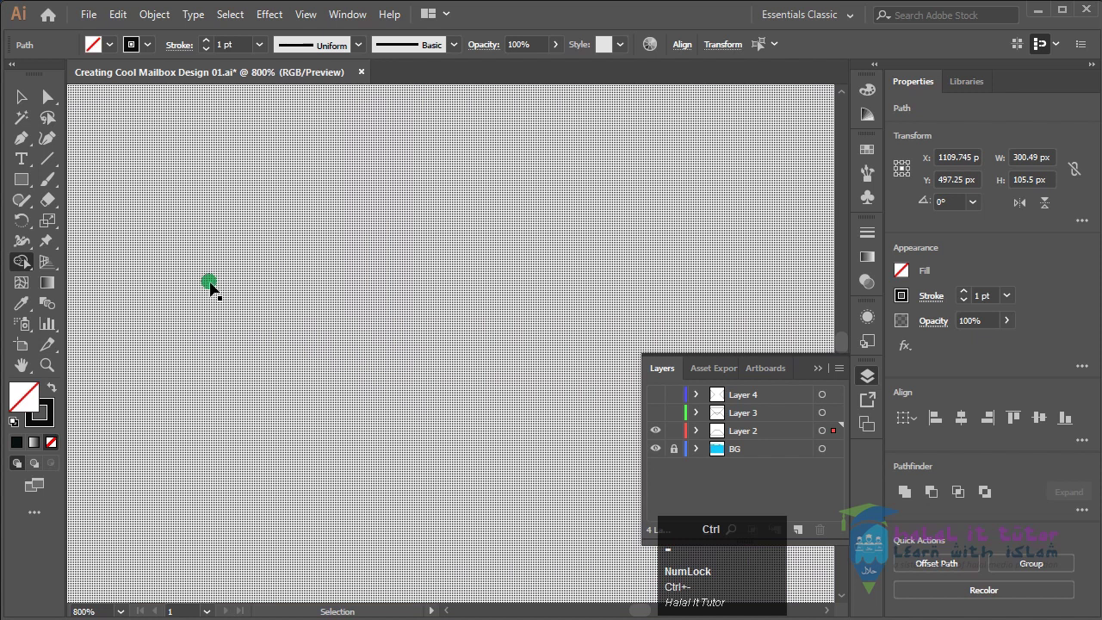
click(22, 97)
key(ctrl+minus)
key(ctrl+minus)
key(ctrl+minus)
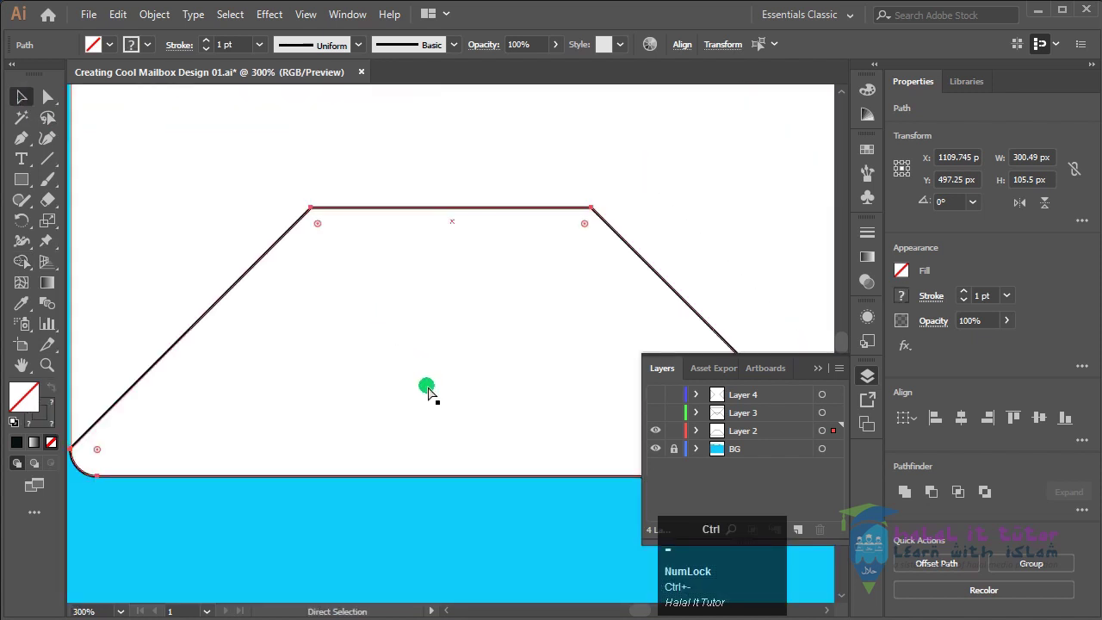
key(ctrl+minus)
drag(509, 468, 410, 502)
click(409, 502)
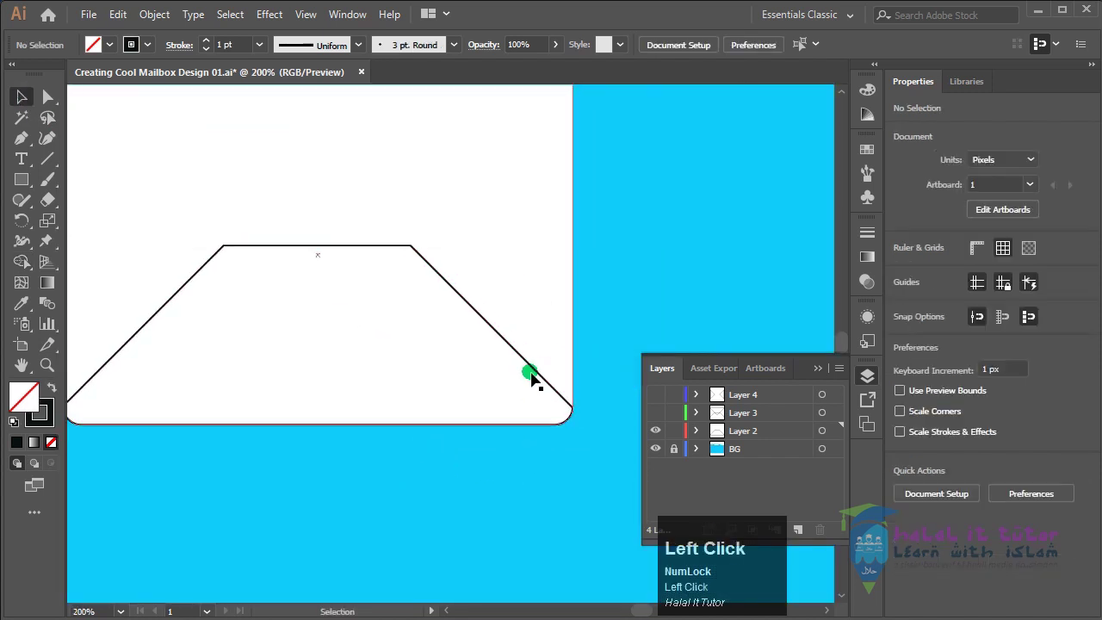
Step: Try to join all the selected Layer 2 paths of the lower body, and undo the join
click(534, 370)
drag(545, 470, 473, 332)
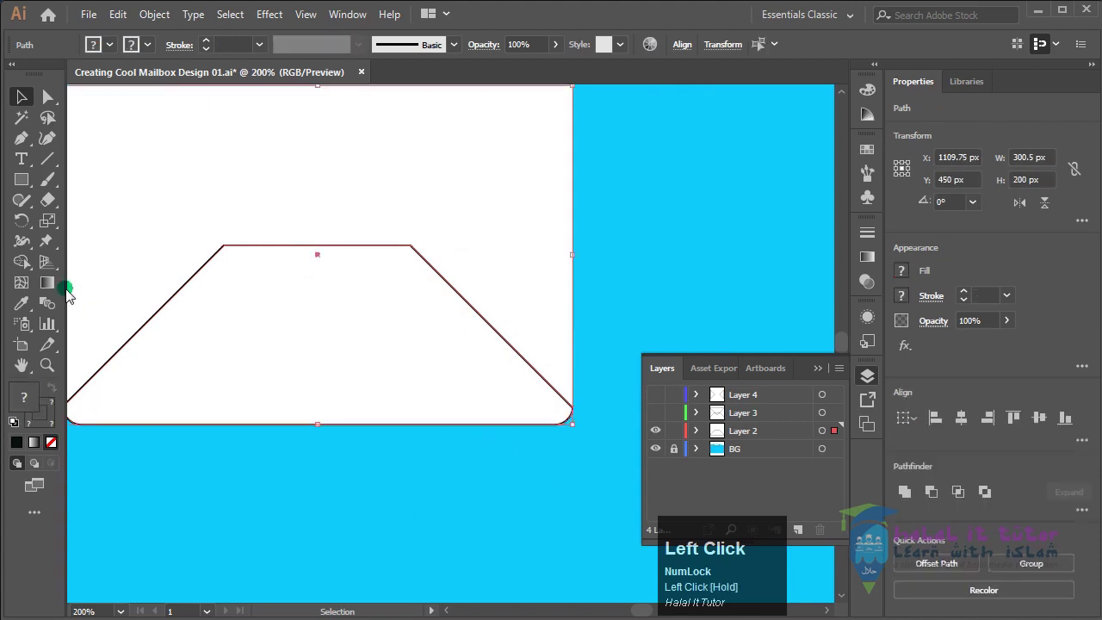
click(154, 14)
mouse_move(247, 424)
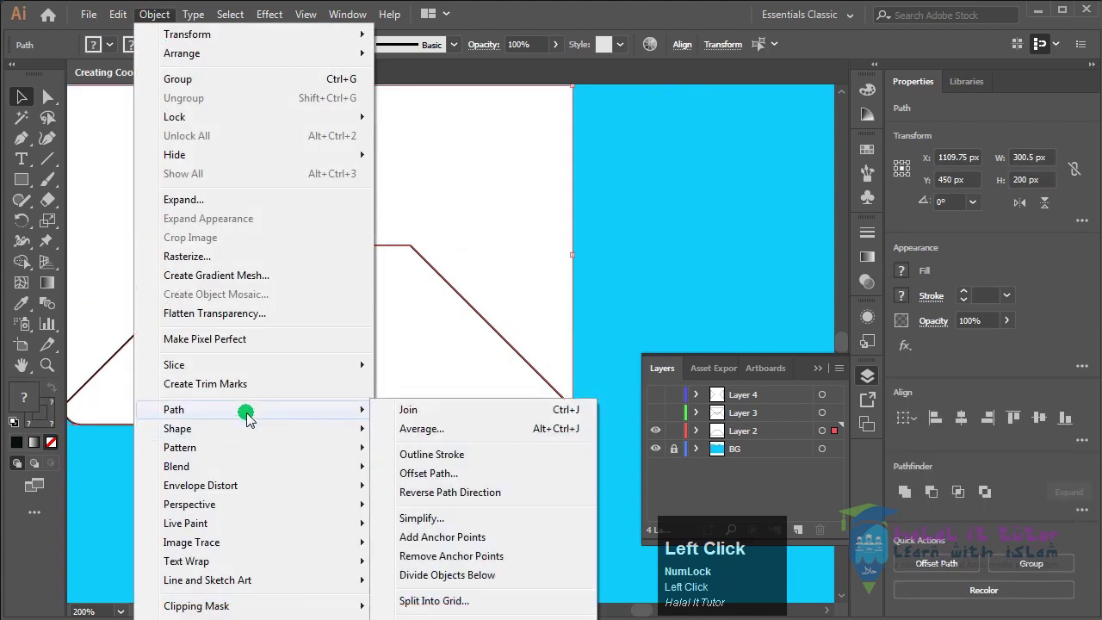
click(454, 408)
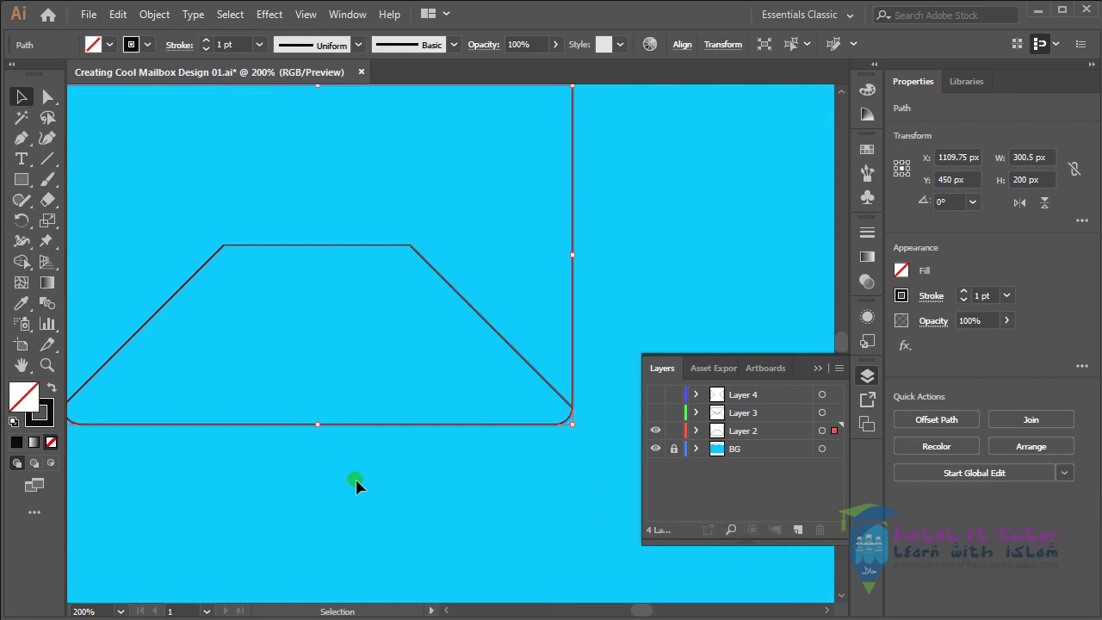
drag(447, 321, 522, 425)
drag(336, 369, 388, 499)
key(ctrl+z)
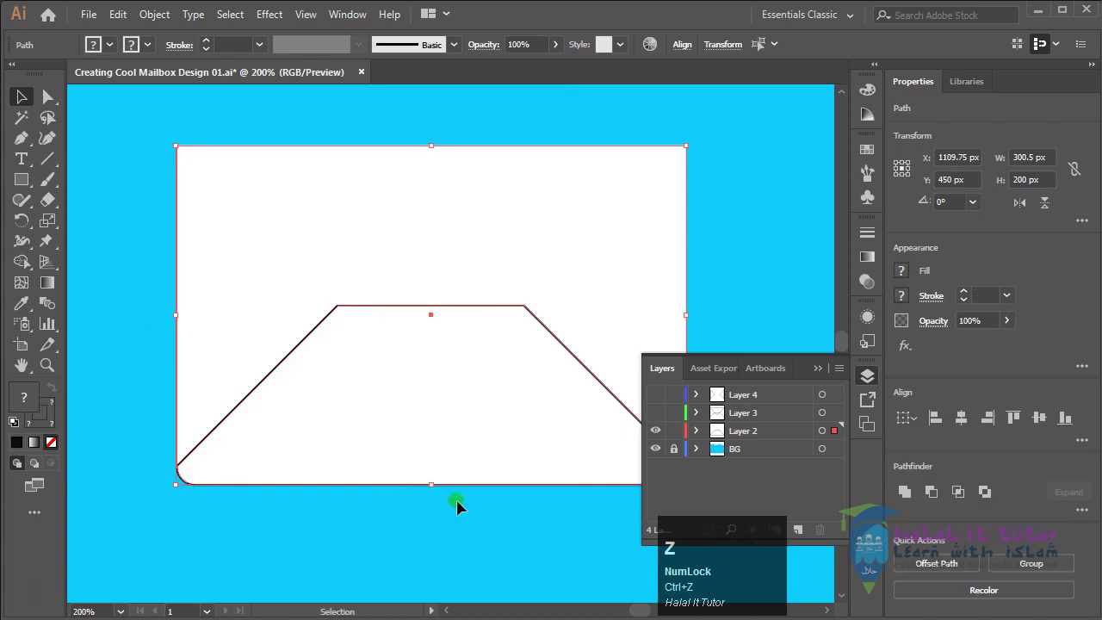
Step: Hide the BG layer and delete the white body rectangle behind the lower body outline
drag(515, 508, 349, 488)
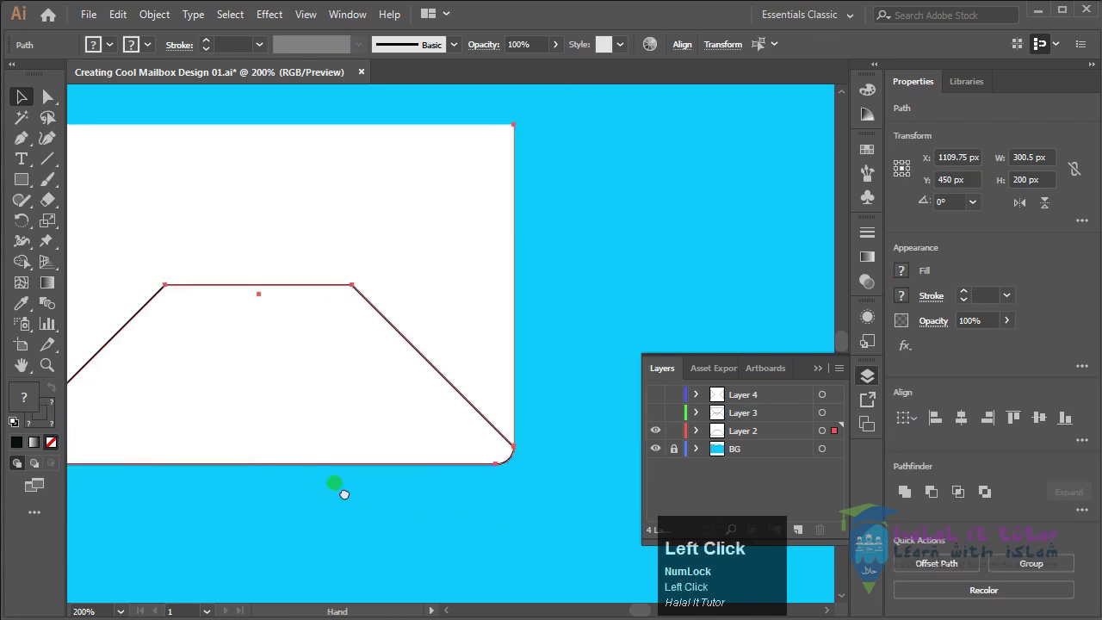
click(657, 449)
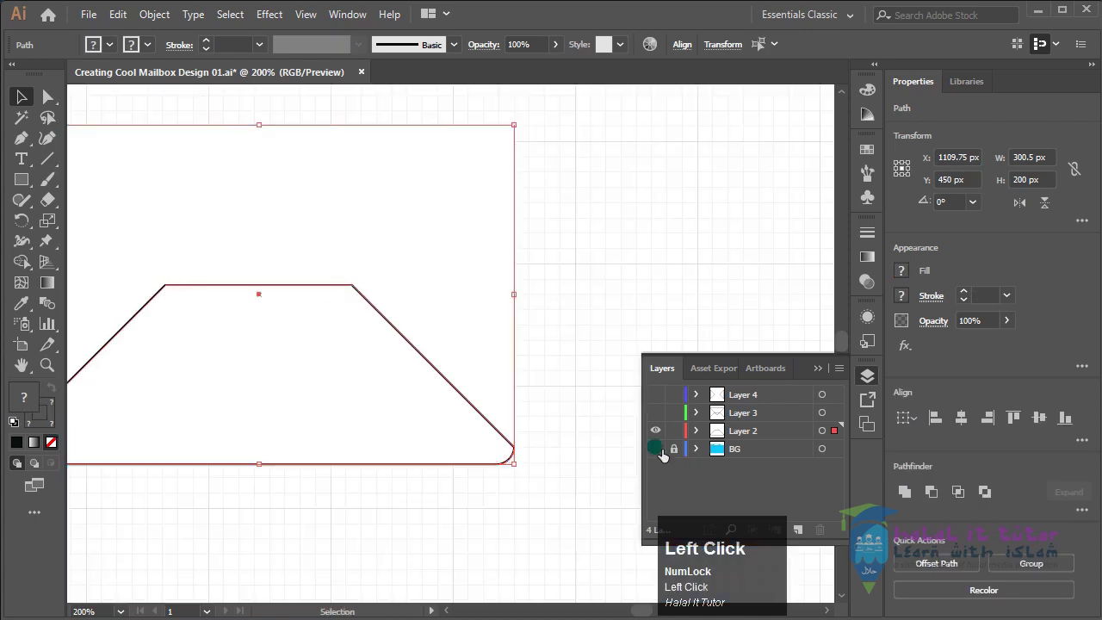
click(430, 521)
click(465, 280)
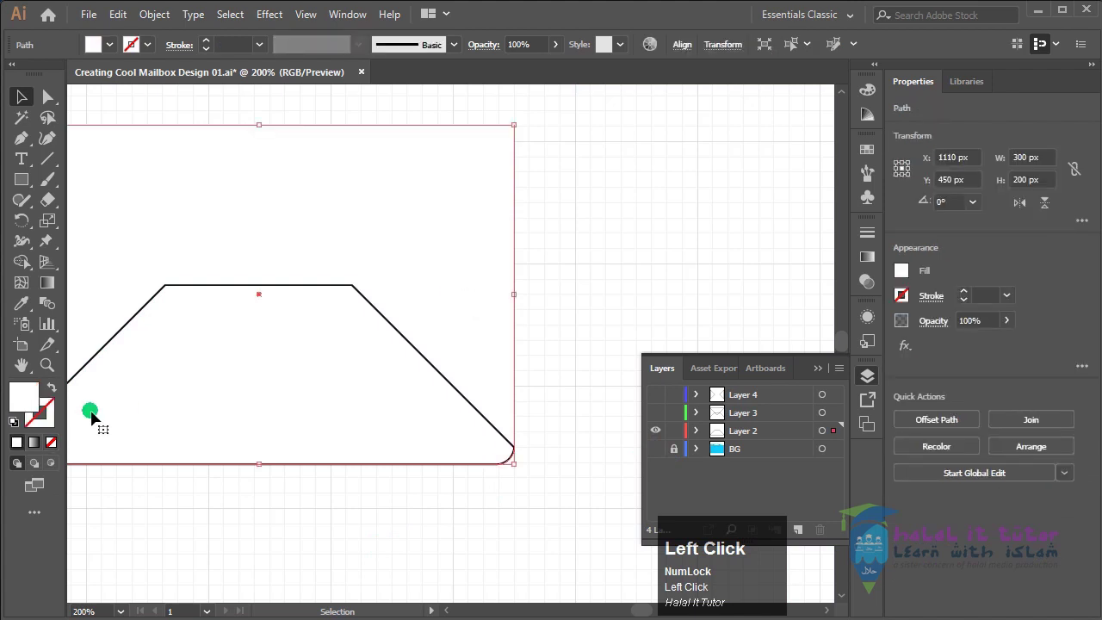
click(533, 374)
click(483, 331)
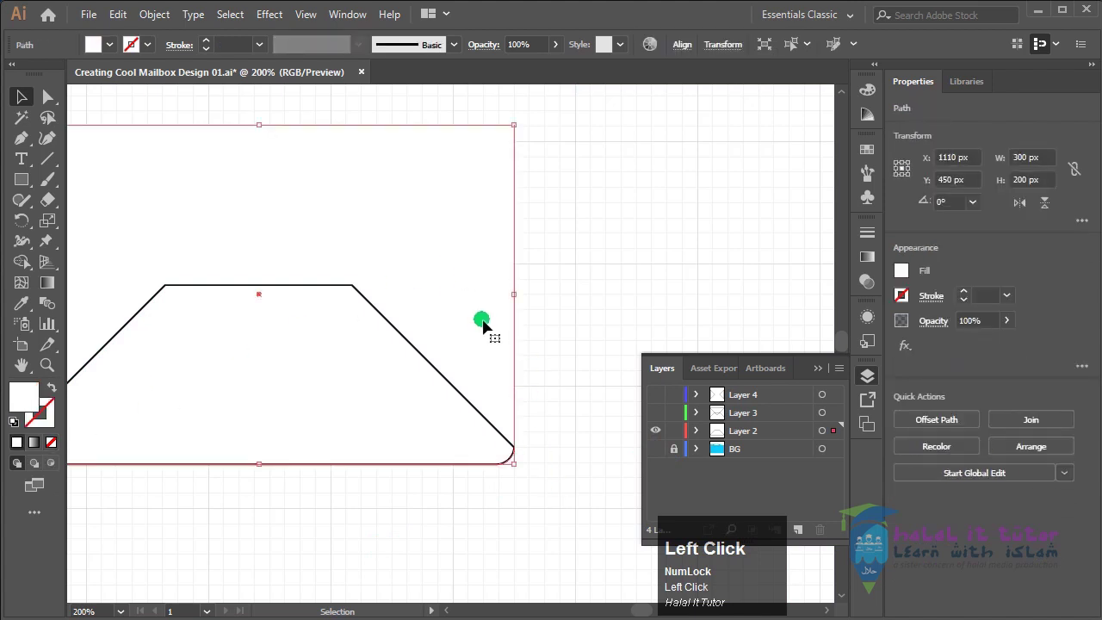
drag(447, 240, 485, 278)
key(Delete)
Step: Join the fold path and the outline at the lower body's left corner
drag(298, 482, 358, 453)
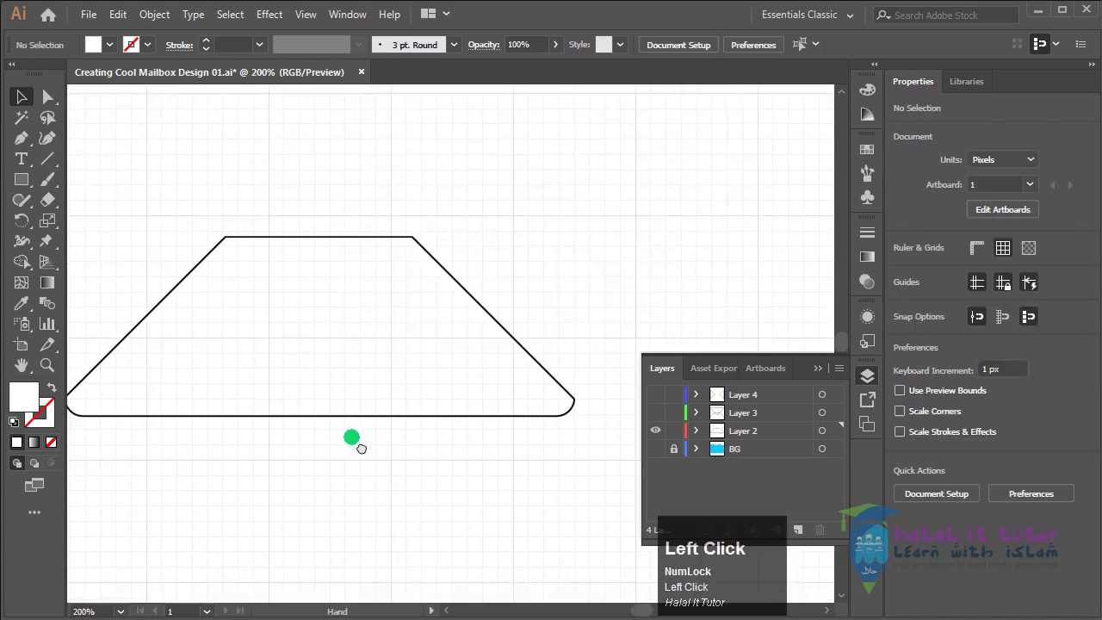
key(space)
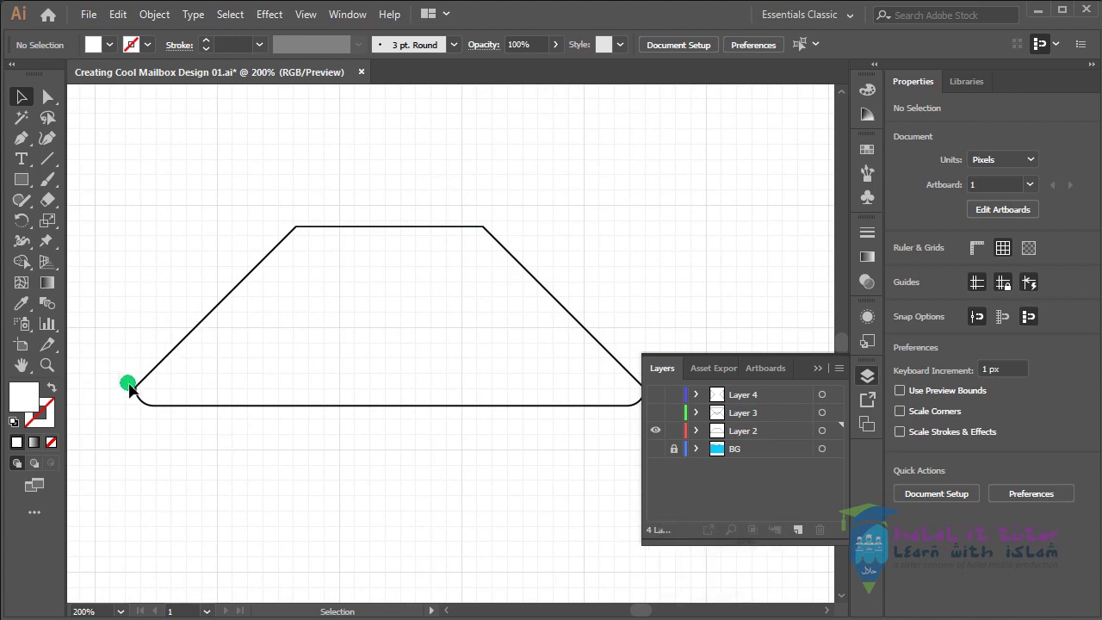
click(47, 96)
drag(137, 389, 157, 492)
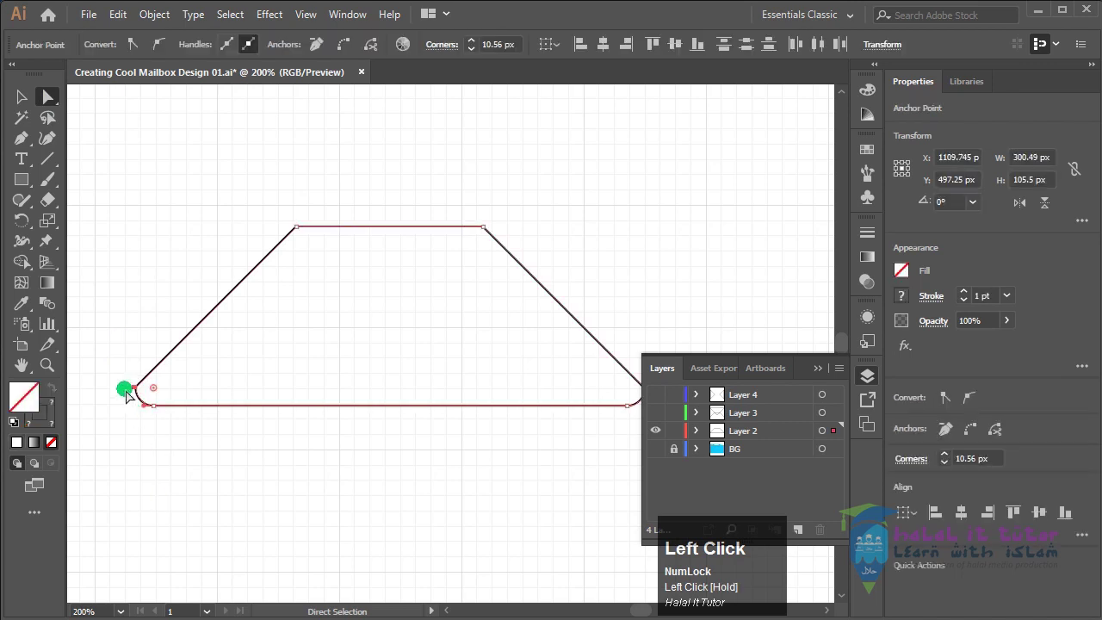
click(122, 41)
click(155, 13)
mouse_move(212, 408)
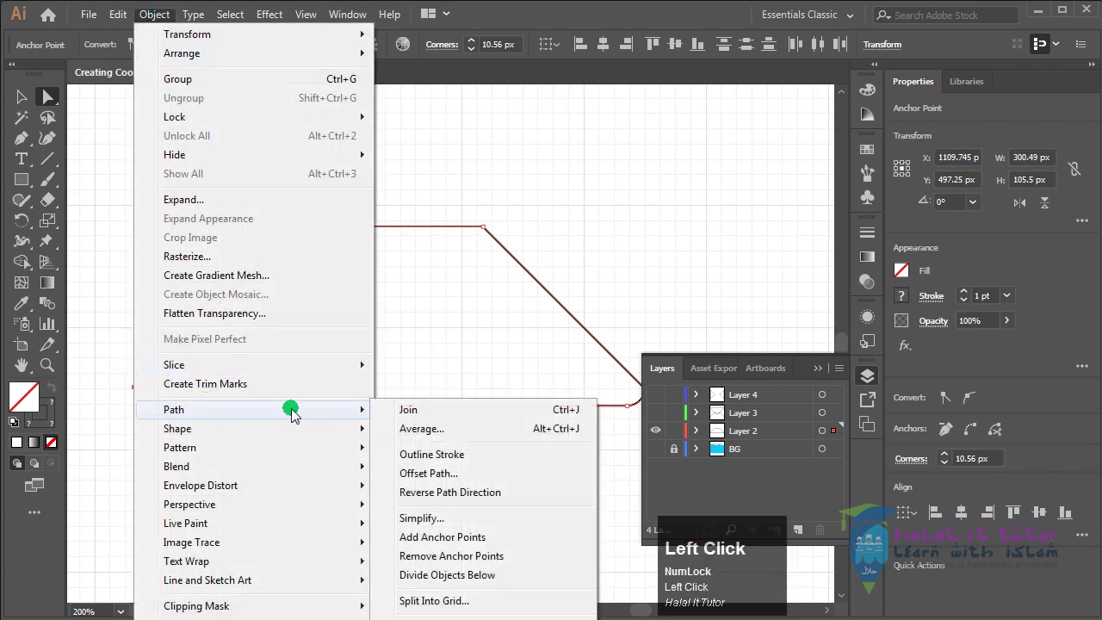
click(414, 410)
Step: Join the fold path and the outline at the lower body's right corner
key(space)
drag(534, 470, 401, 473)
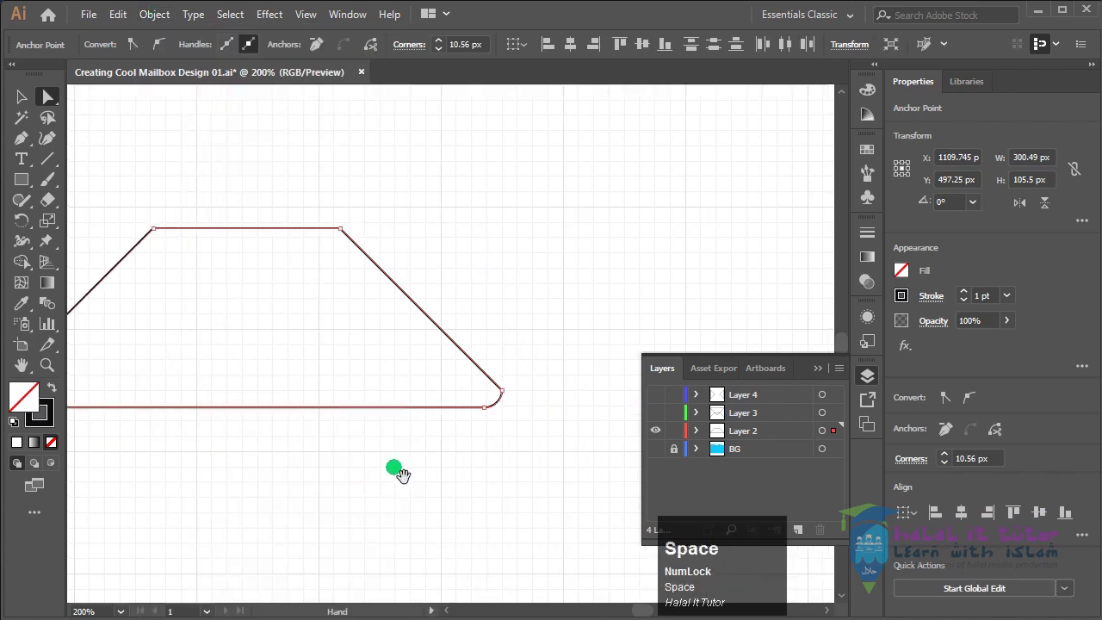
drag(522, 382, 479, 379)
click(155, 14)
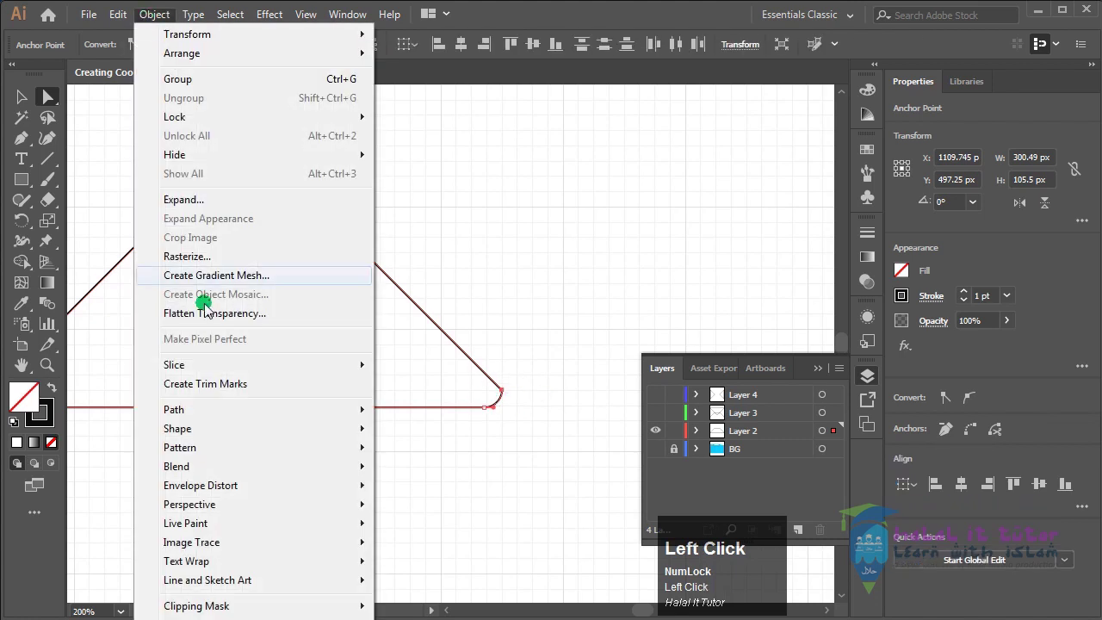
click(456, 409)
click(571, 414)
Step: Test the joined outline by moving its upper-left anchor and right corner anchors, undoing each move
click(337, 343)
drag(256, 229, 253, 183)
key(ctrl+z)
key(space)
drag(259, 397, 349, 387)
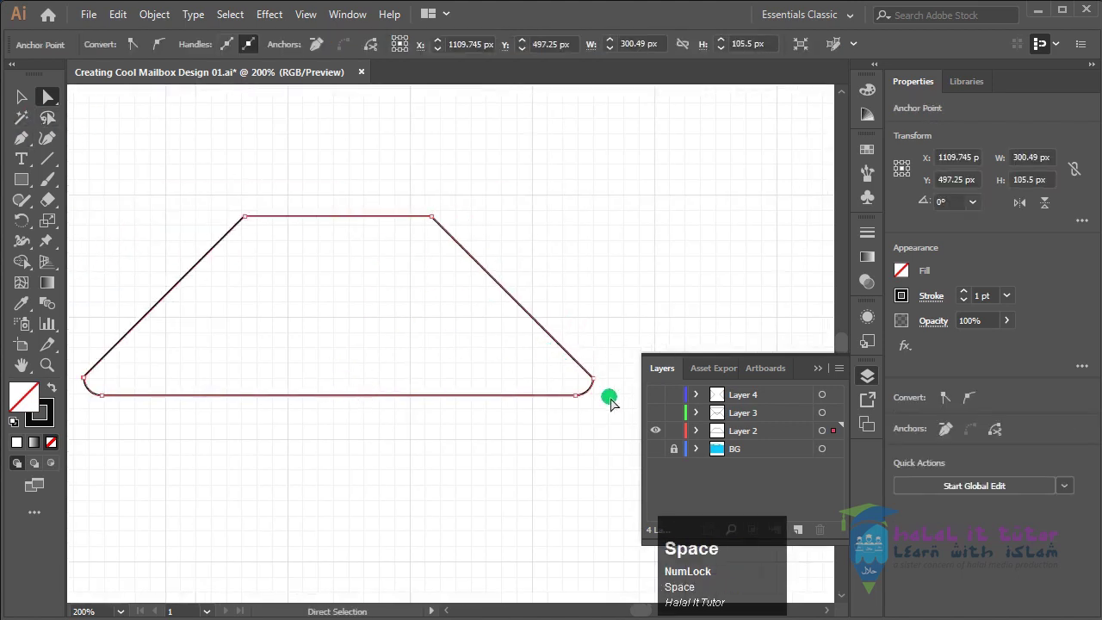
drag(576, 397, 602, 423)
key(ctrl+z)
click(595, 379)
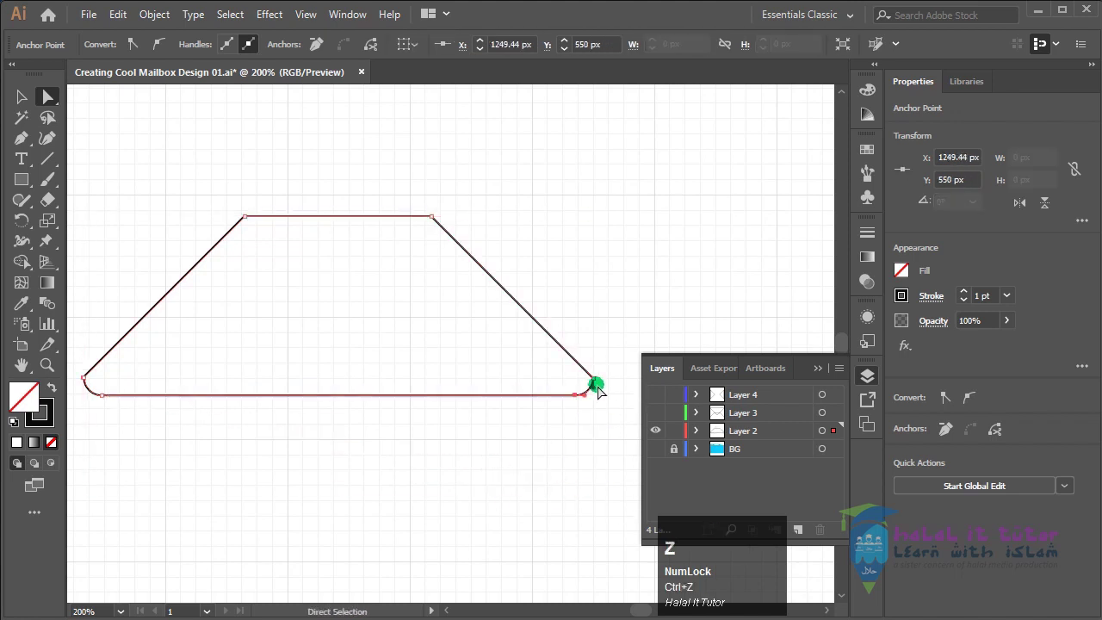
drag(598, 384, 634, 268)
key(ctrl+z)
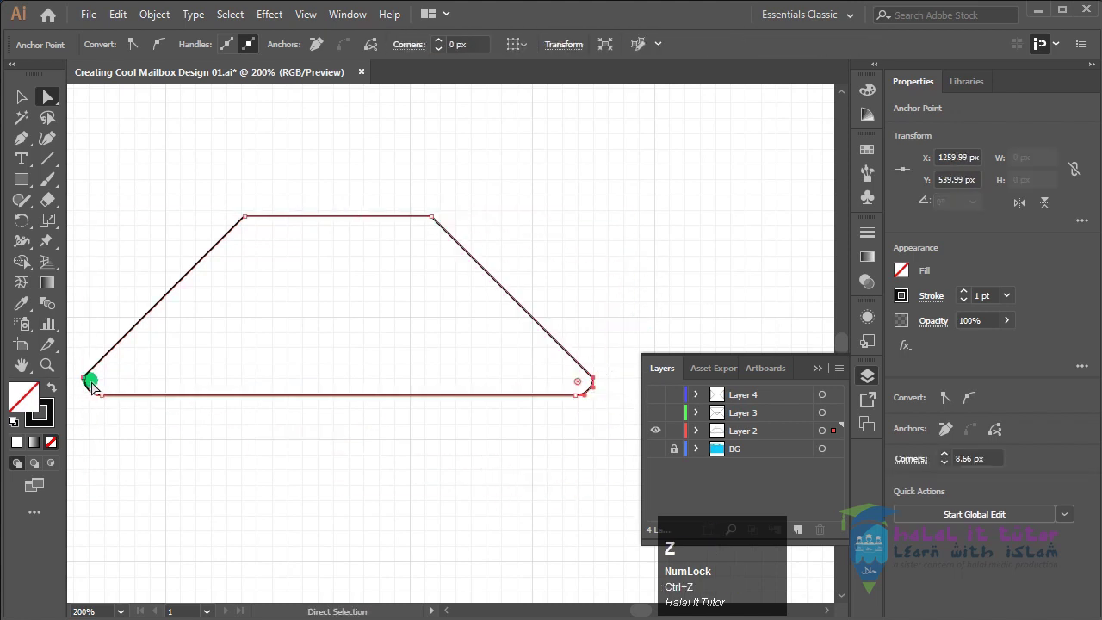
Step: Test the join at the lower body's left corner by moving its anchor, and undo the move
click(84, 376)
drag(84, 376, 172, 394)
key(ctrl+z)
key(space)
drag(435, 446, 445, 444)
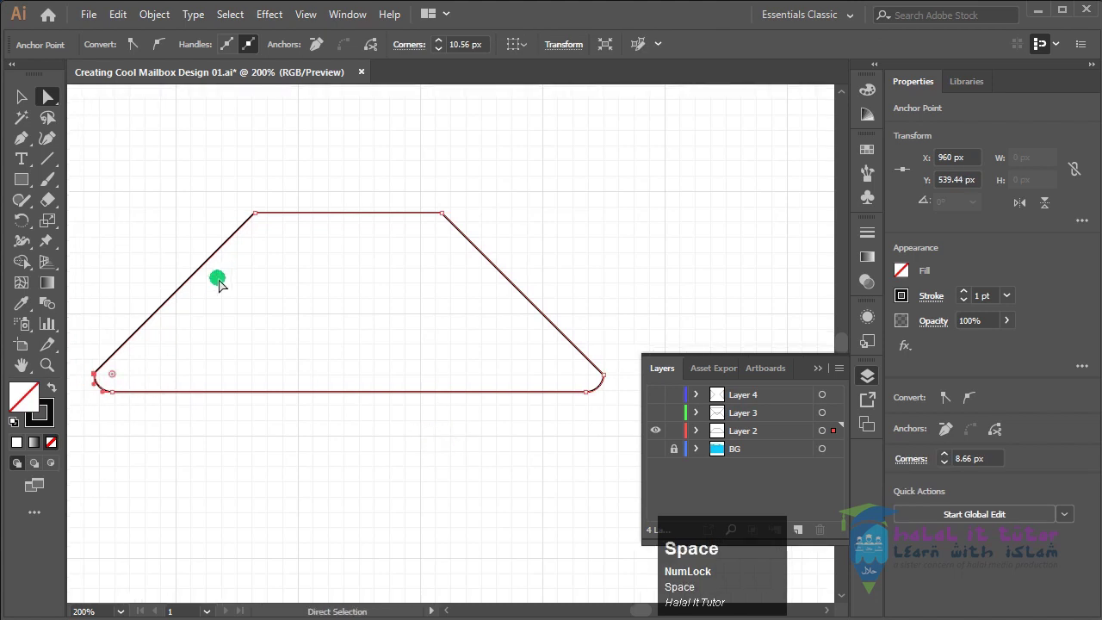
Step: Check the closed lower body as one path, and show the BG, Layer 3 and Layer 4 layers again
click(22, 96)
click(369, 451)
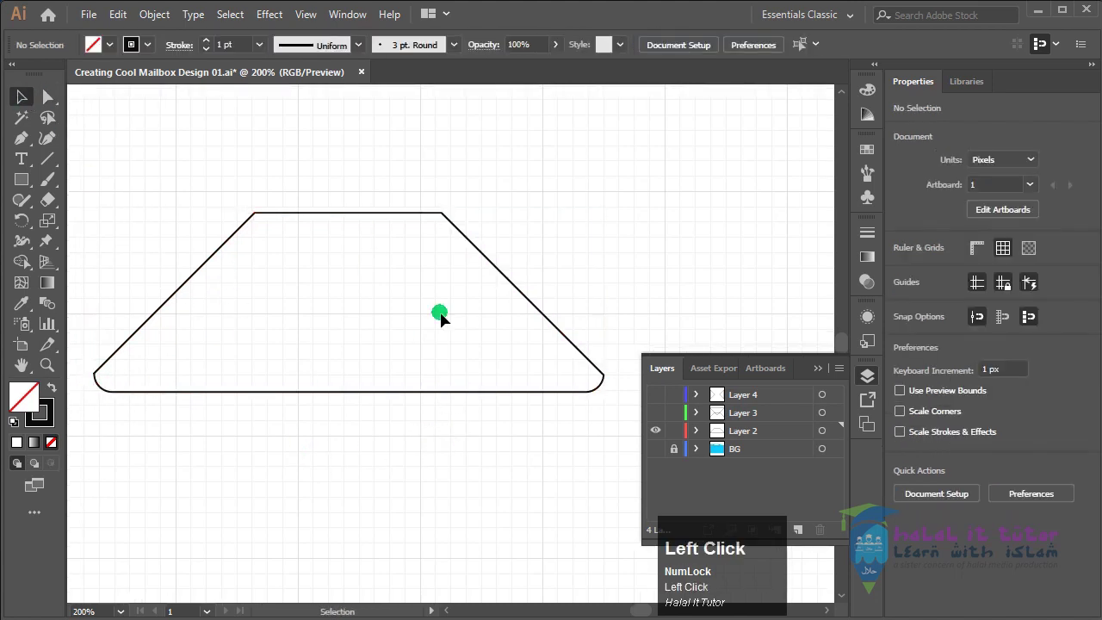
click(447, 387)
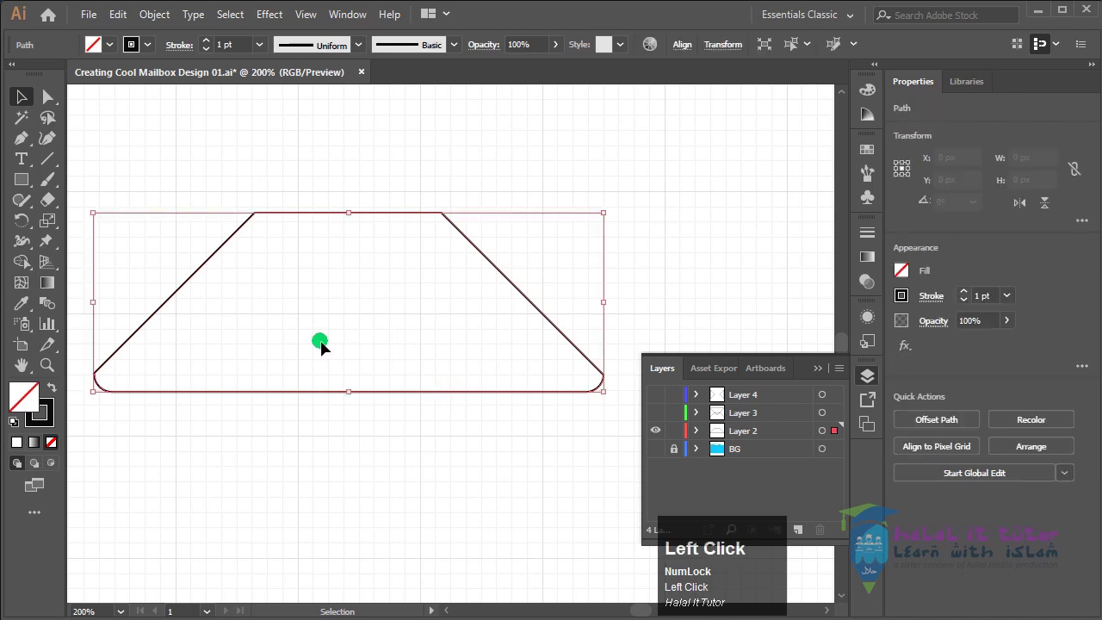
click(659, 448)
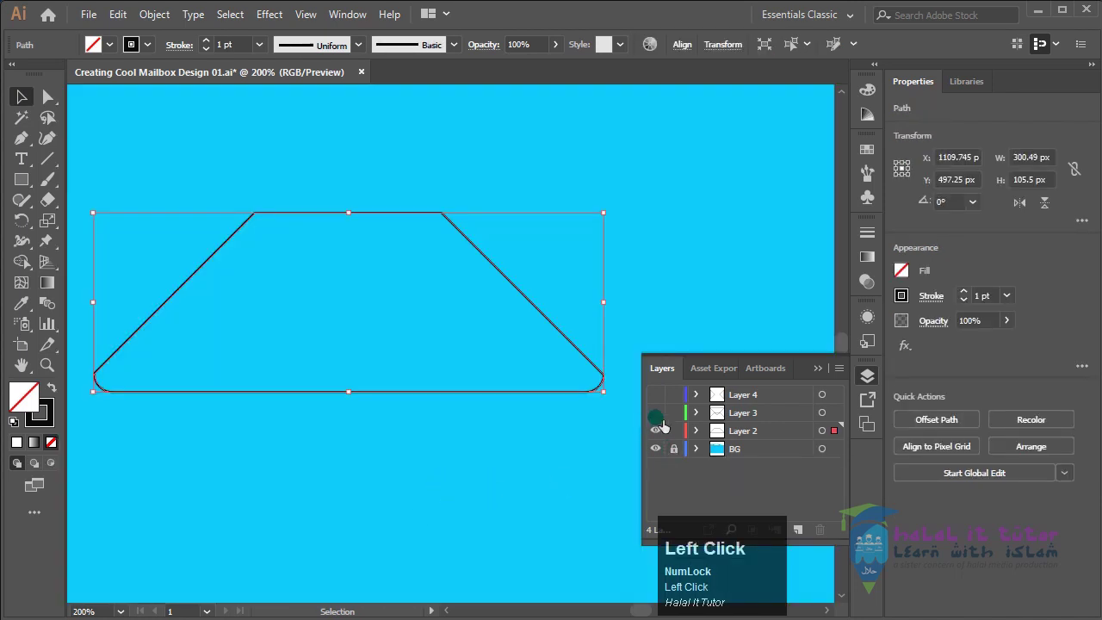
click(656, 413)
click(656, 394)
key(space)
drag(444, 277, 429, 363)
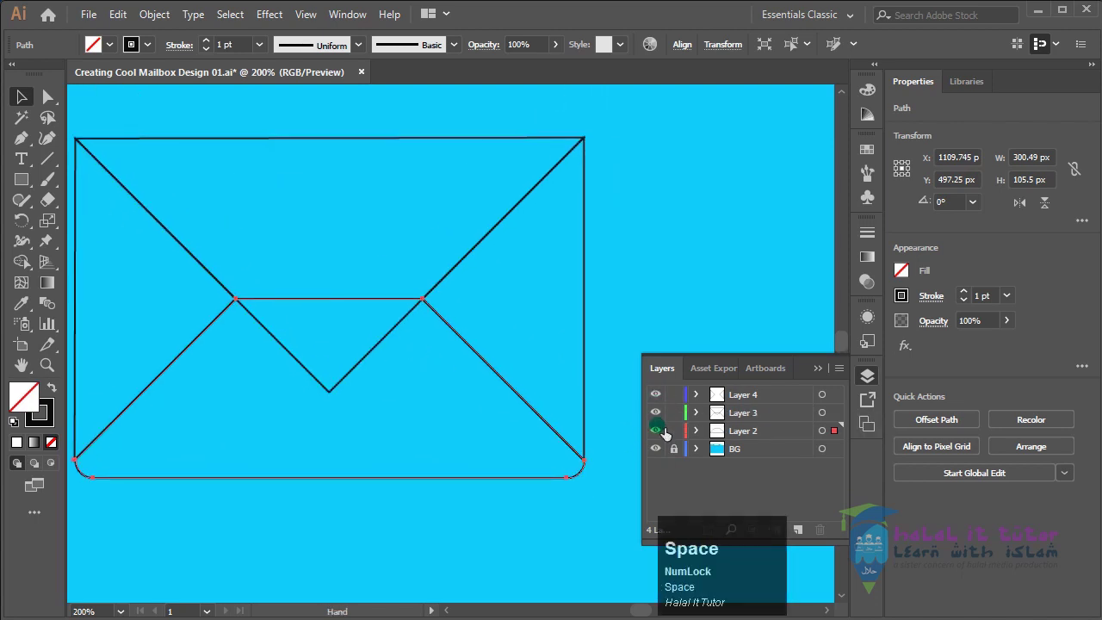
drag(411, 451, 425, 442)
click(664, 256)
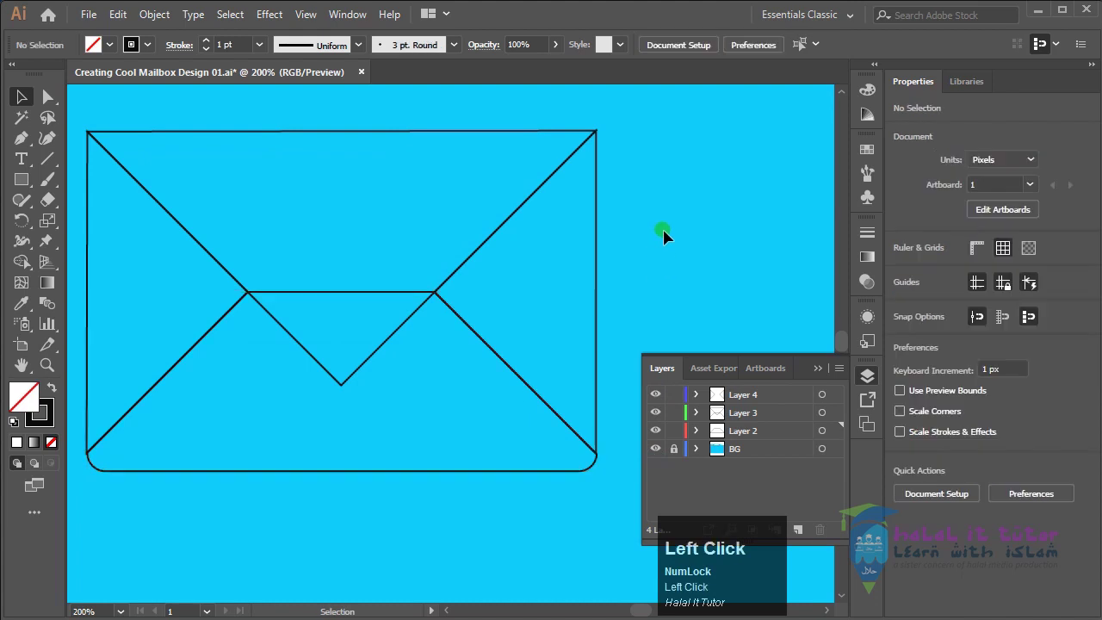
Step: Examine the envelope's flap, side panels and lower body as separate paths, and view them together with the colour swatches above the artboard
click(456, 132)
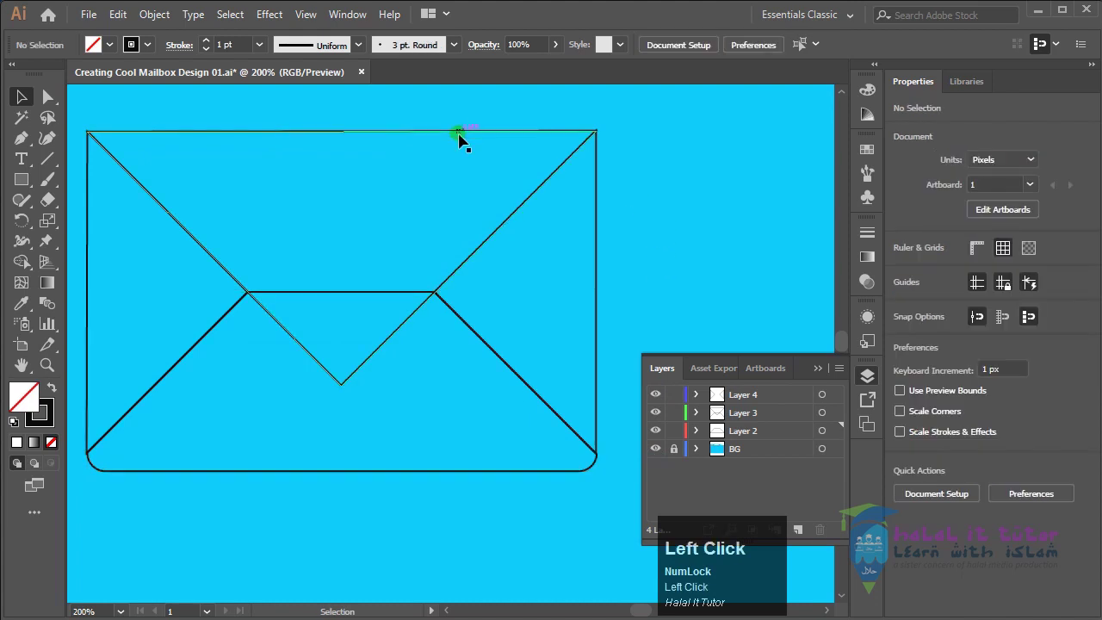
click(686, 187)
click(189, 352)
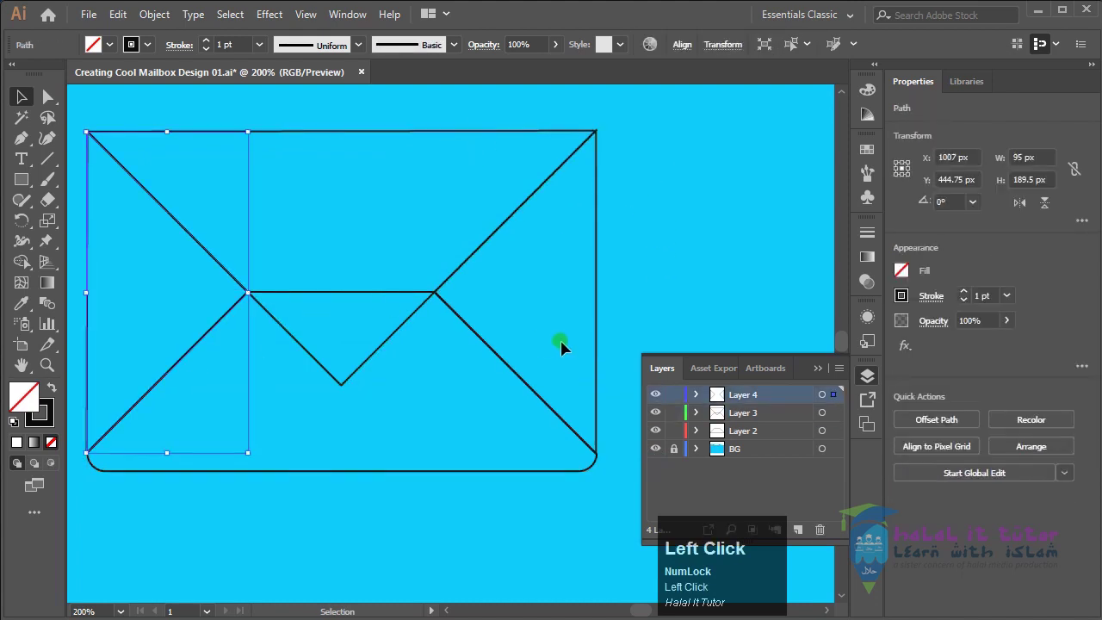
click(538, 400)
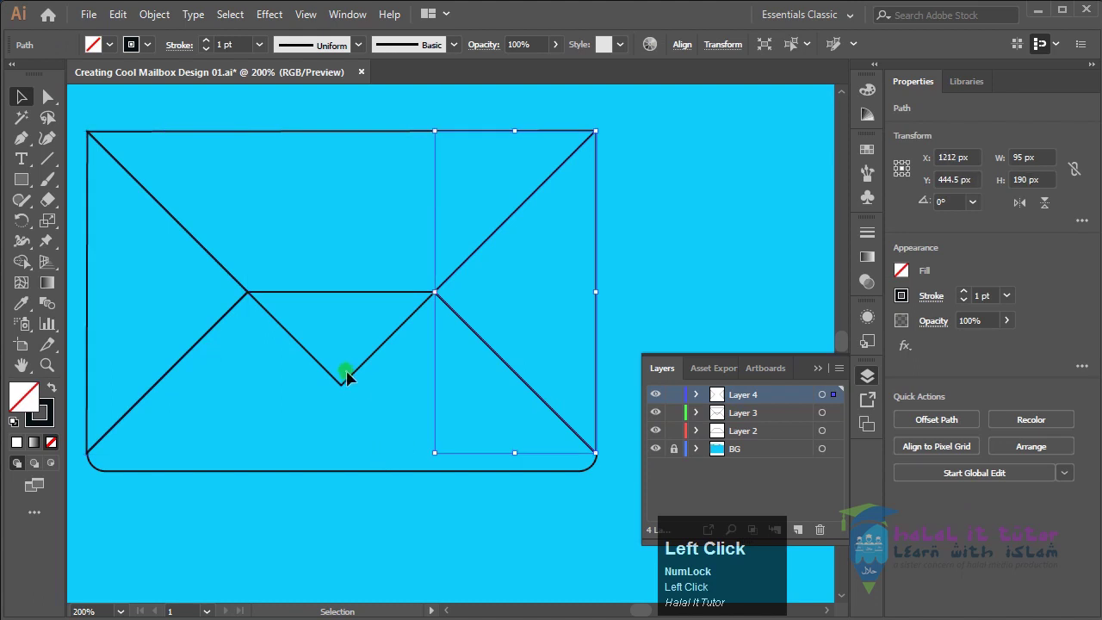
click(347, 379)
click(370, 471)
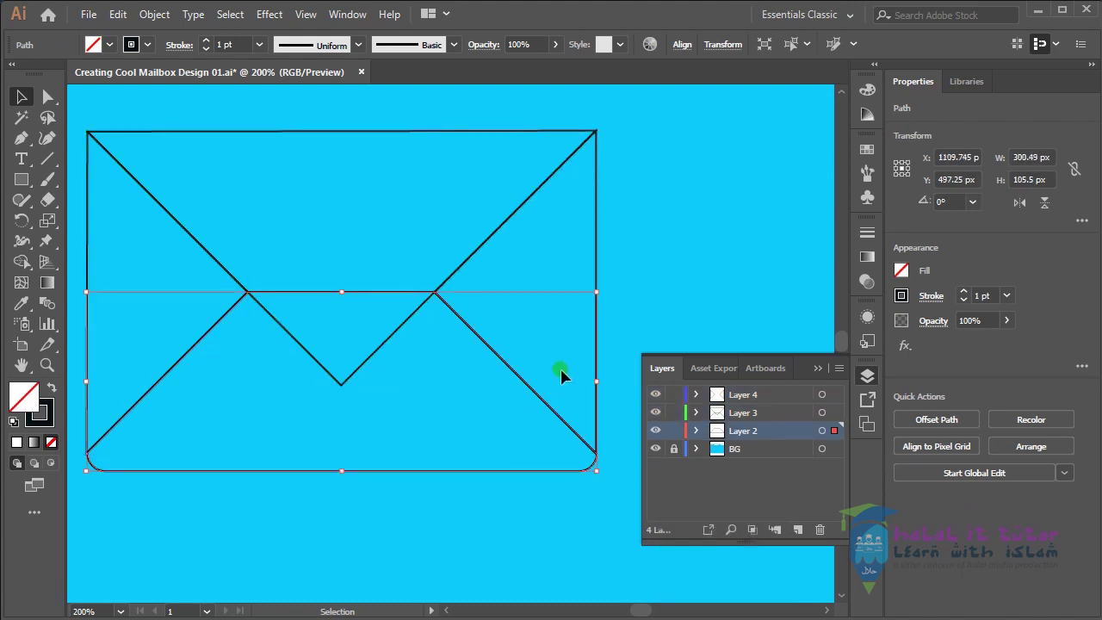
key(ctrl+minus)
key(ctrl+minus)
key(ctrl+minus)
click(541, 441)
key(space)
drag(542, 440, 490, 467)
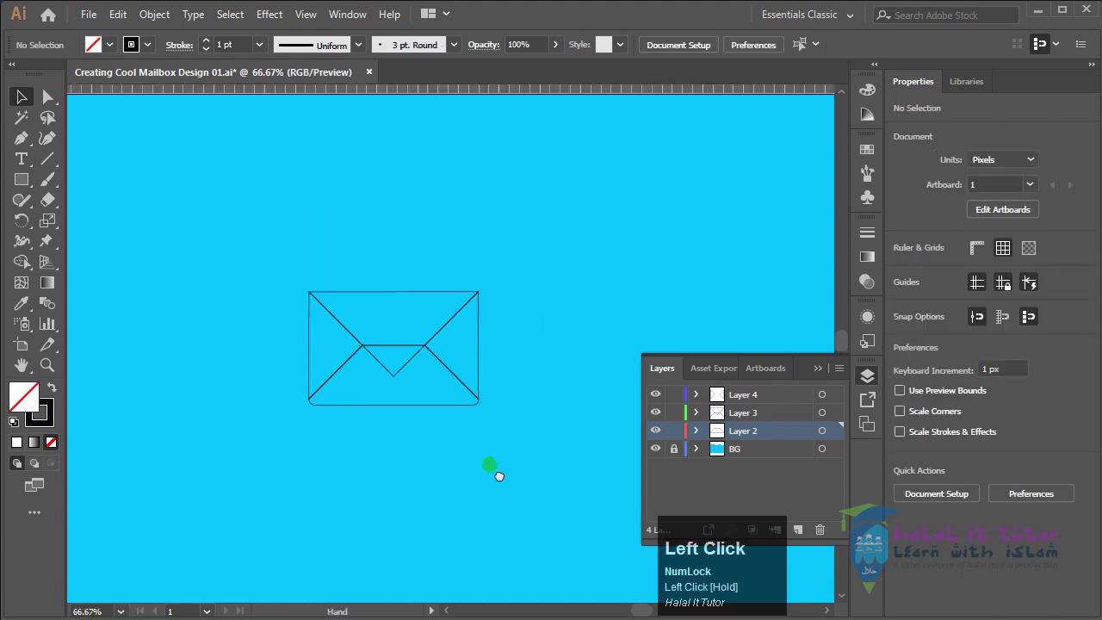
drag(513, 321, 509, 354)
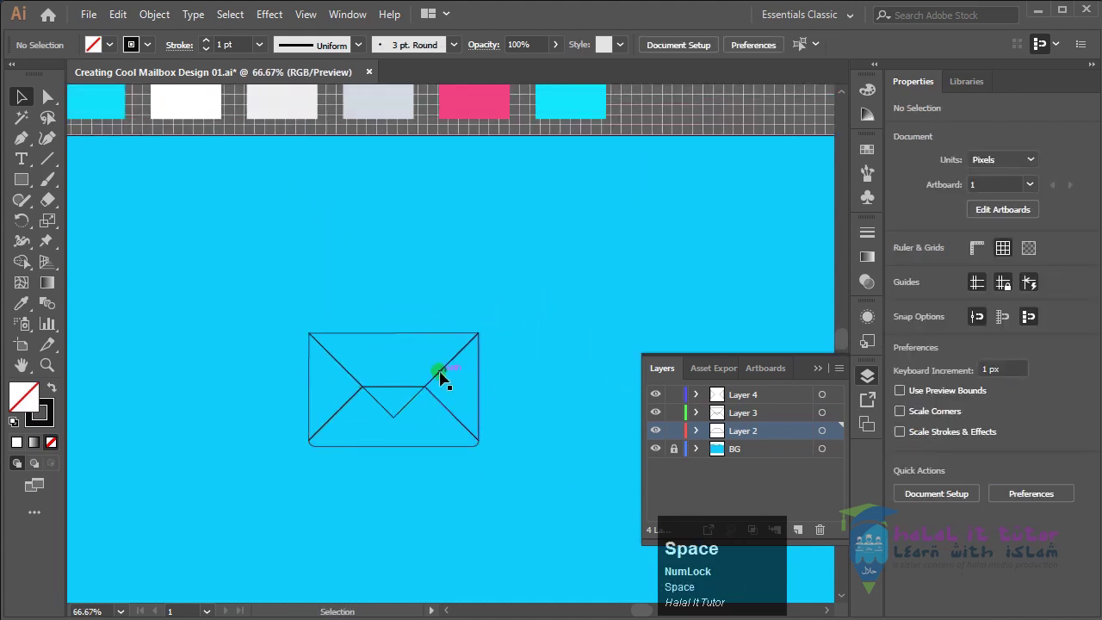
click(444, 370)
click(528, 344)
click(337, 363)
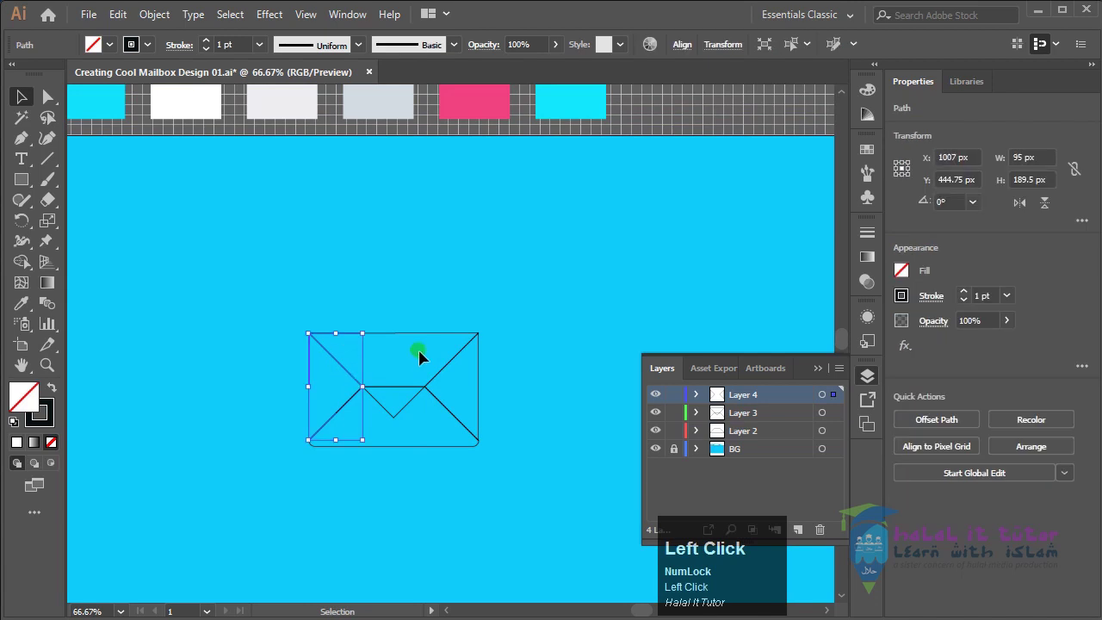
click(443, 334)
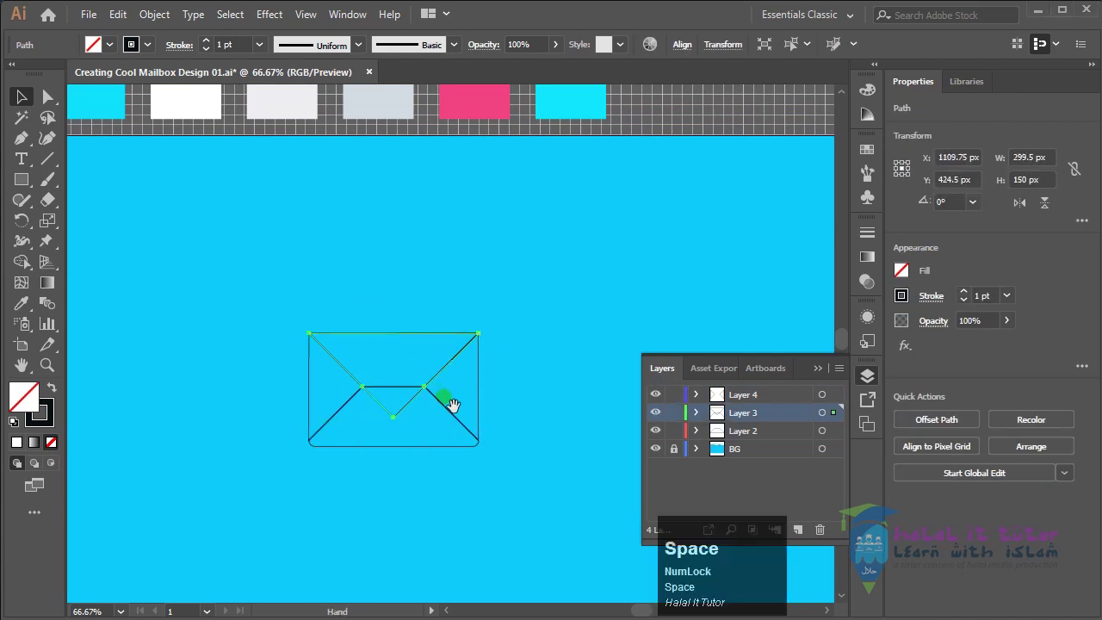
drag(396, 293, 457, 344)
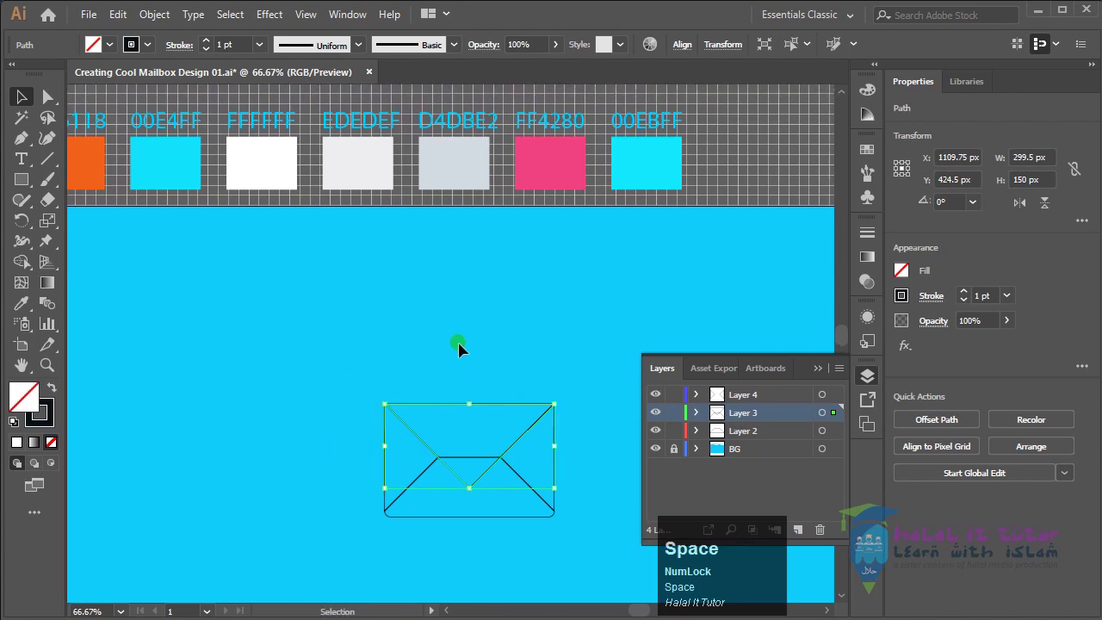
scroll(483, 394, down, 2)
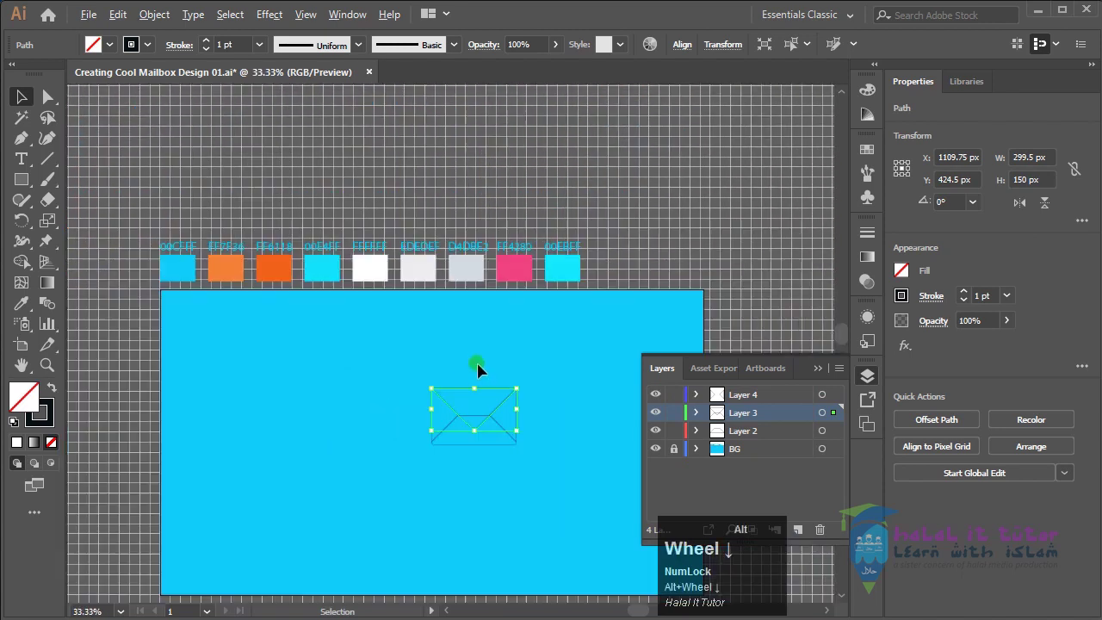
drag(496, 429, 469, 351)
click(561, 339)
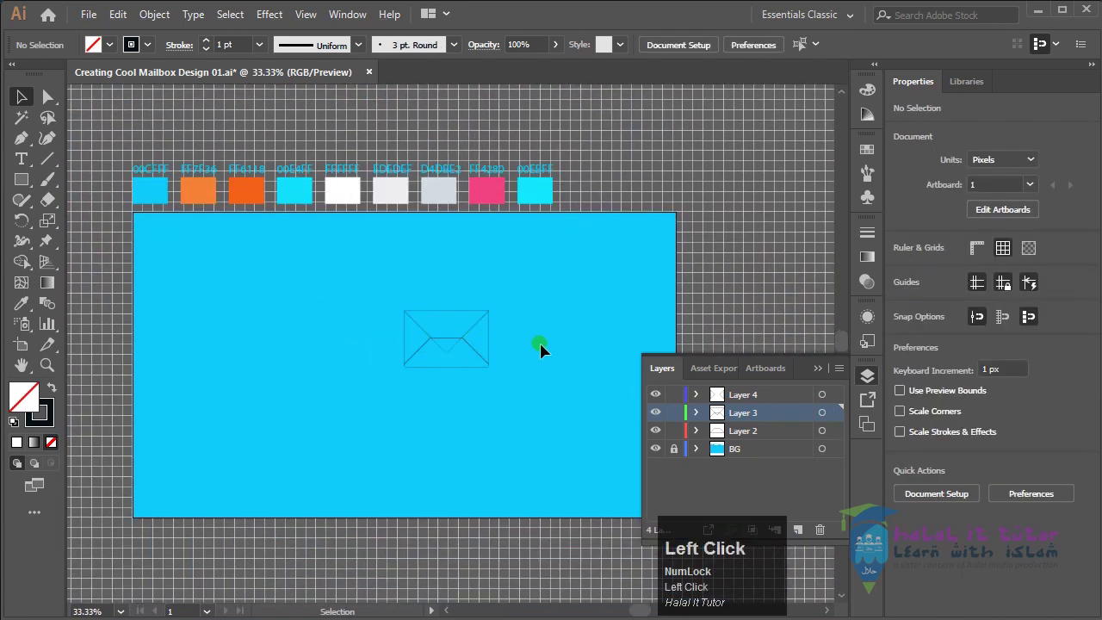
Step: Move the whole envelope about 537 px left and 90 px down on the artboard
scroll(536, 348, up, 1)
drag(319, 381, 484, 408)
drag(491, 303, 637, 424)
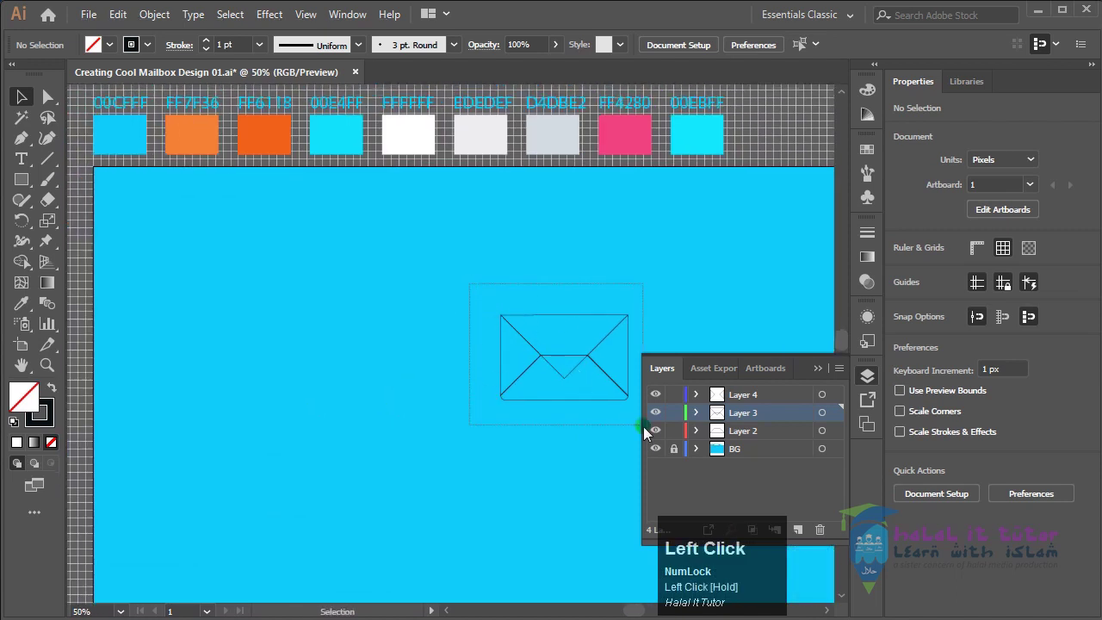
drag(584, 366, 356, 403)
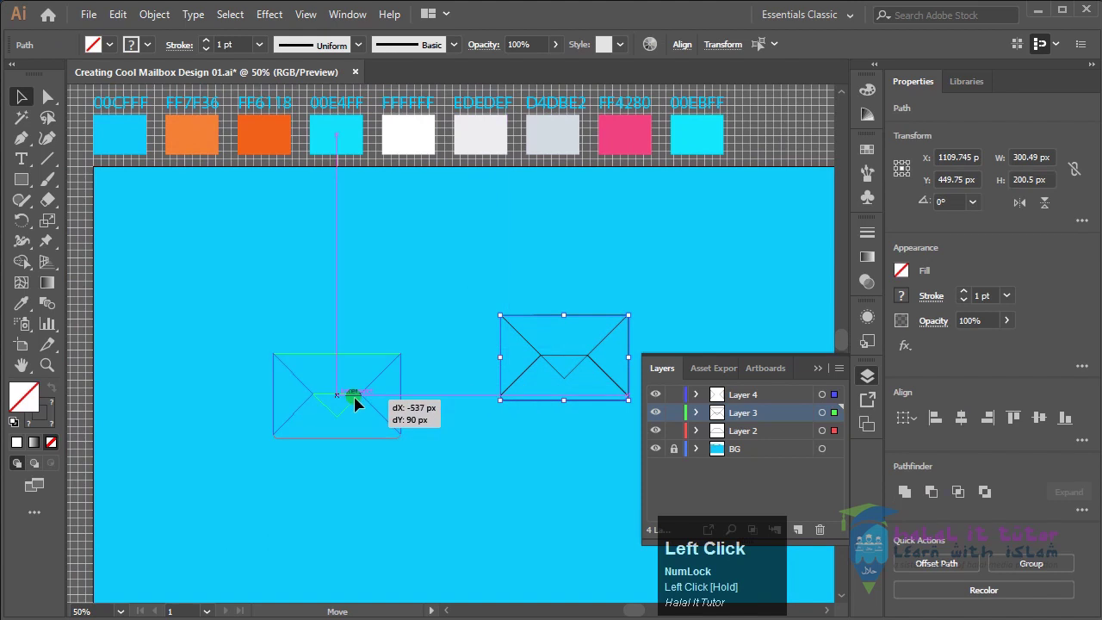
click(281, 349)
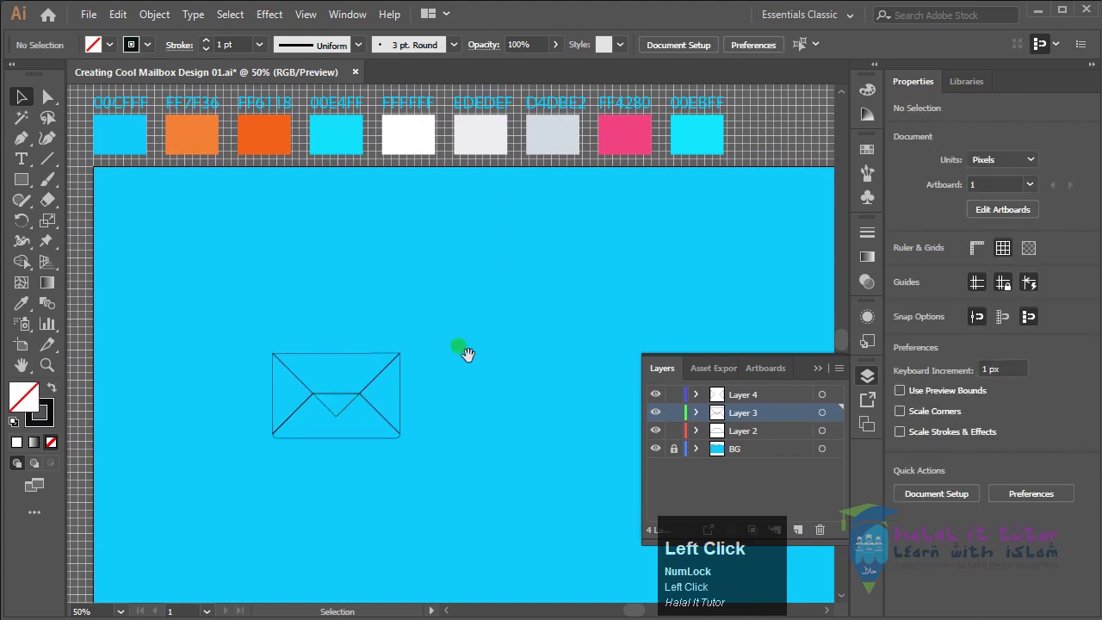
drag(462, 355, 472, 361)
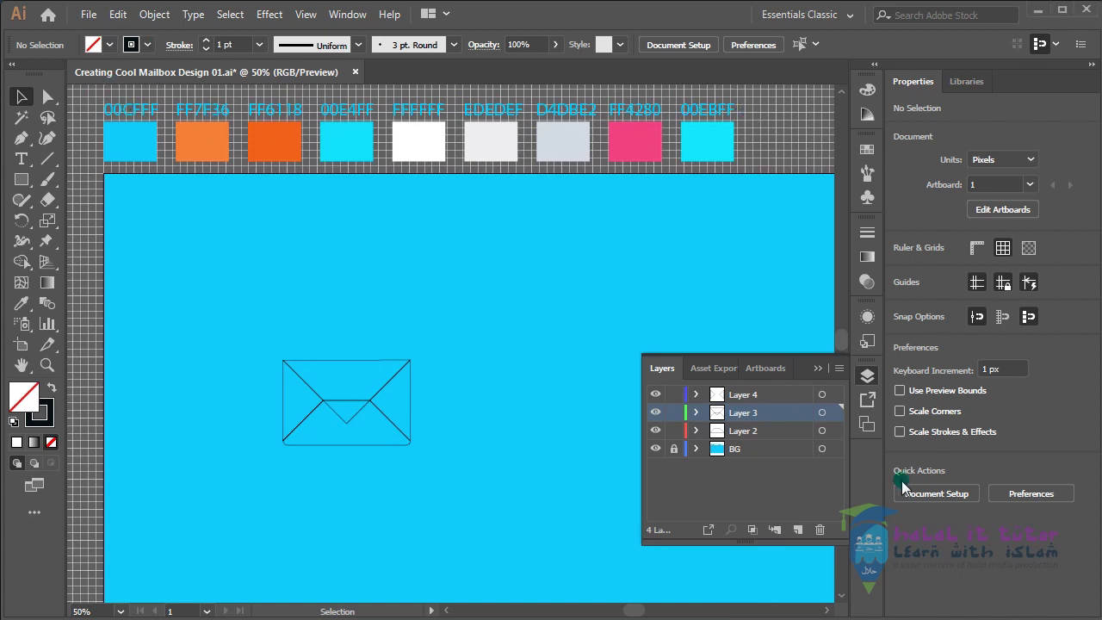
Step: Unlock the BG layer and change the fill of the hex code labels above the artboard to black
click(674, 449)
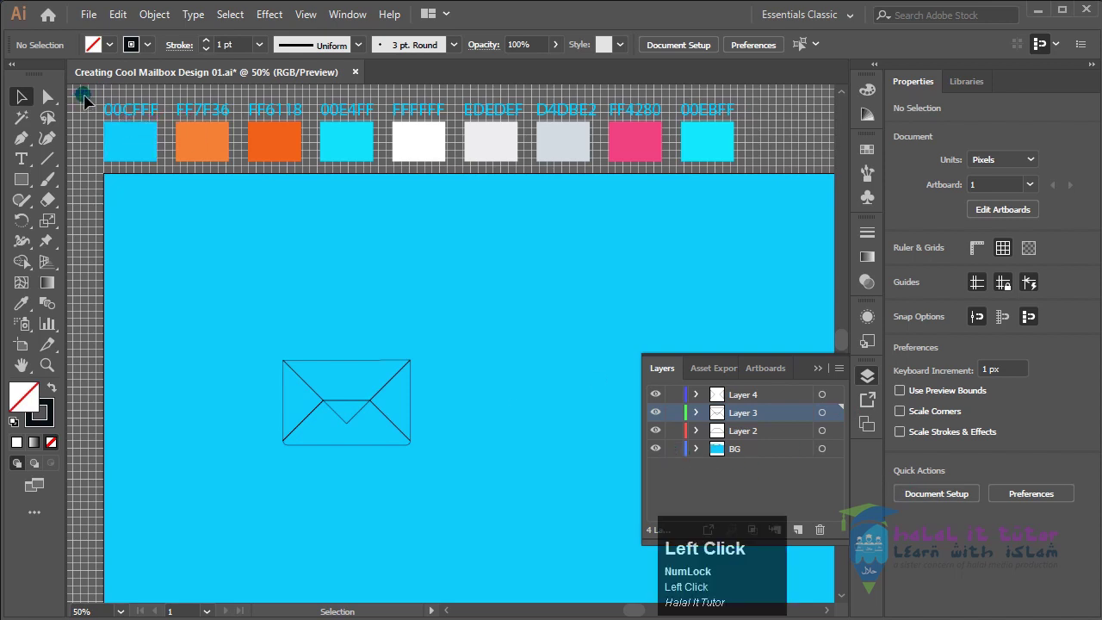
click(750, 112)
click(45, 283)
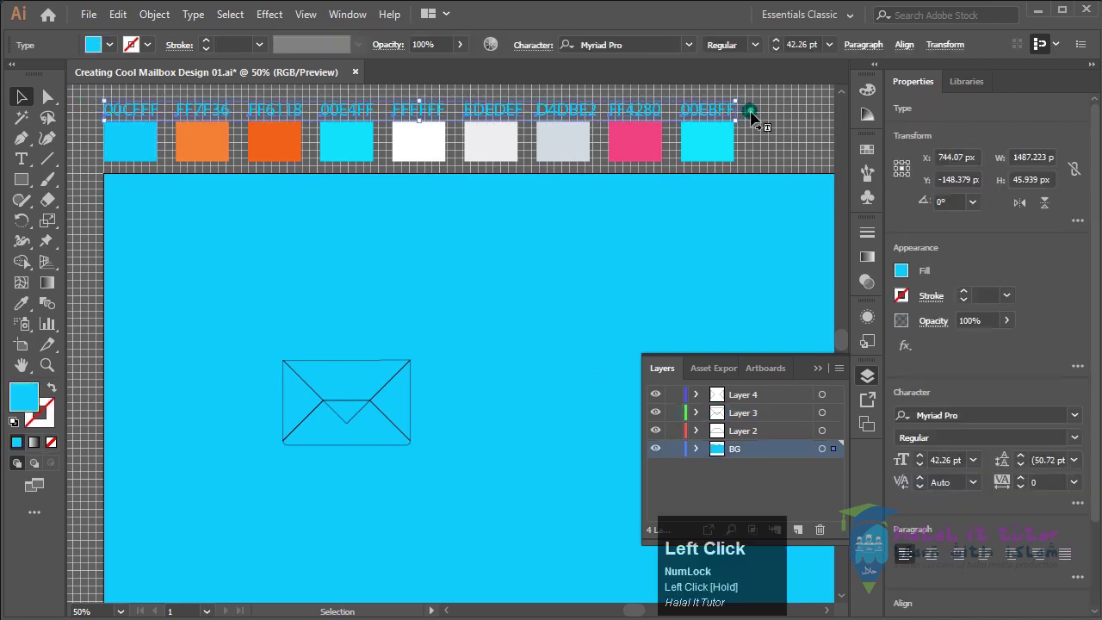
double_click(24, 405)
drag(348, 455, 240, 472)
click(666, 263)
click(403, 149)
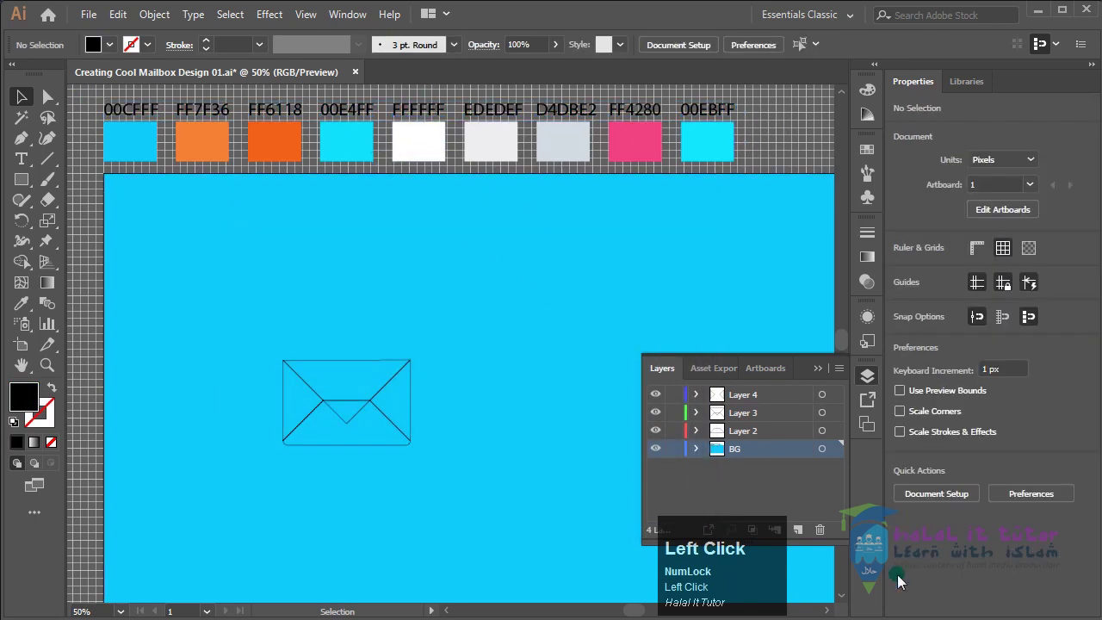
drag(305, 445, 315, 449)
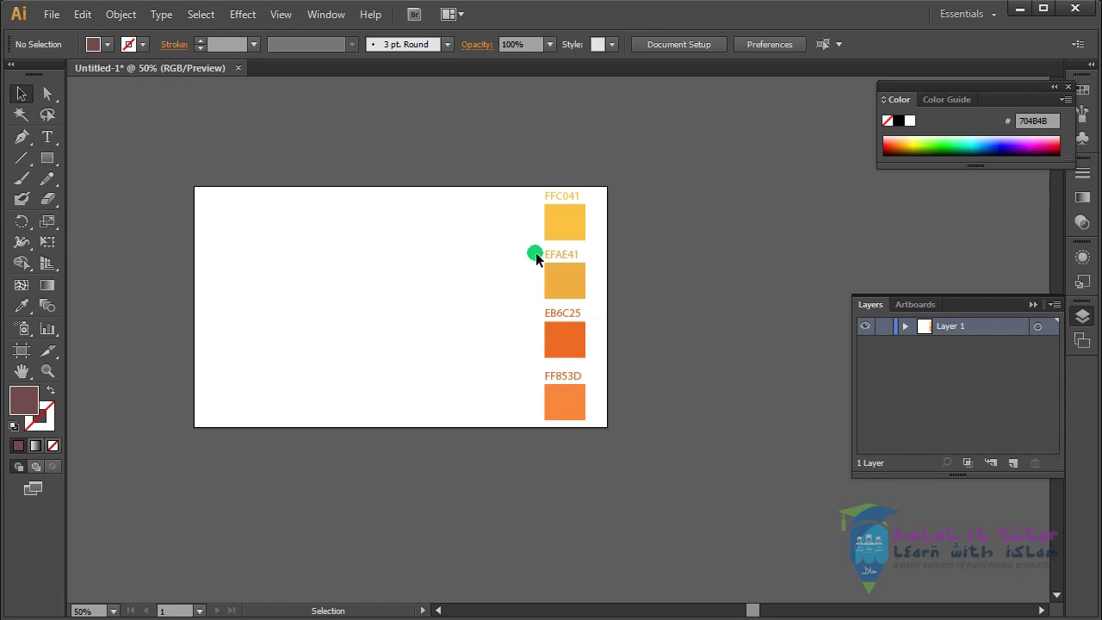
Step: Copy the four yellow and orange colour swatches with their hex labels from the Untitled-1 document into the mailbox document
click(544, 218)
drag(574, 331, 595, 425)
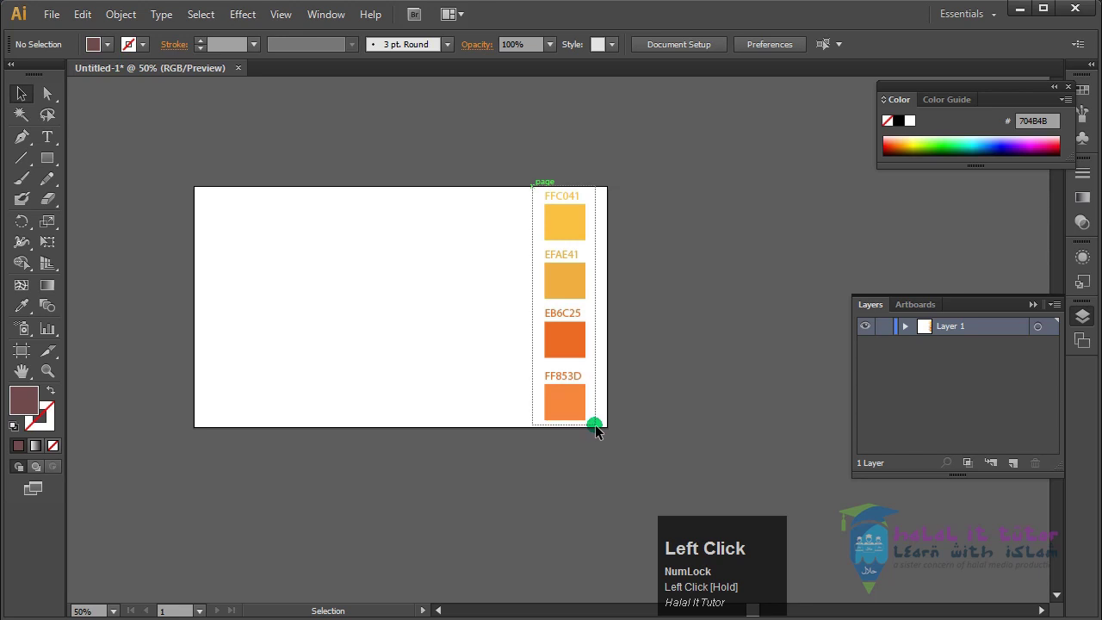
drag(595, 424, 595, 425)
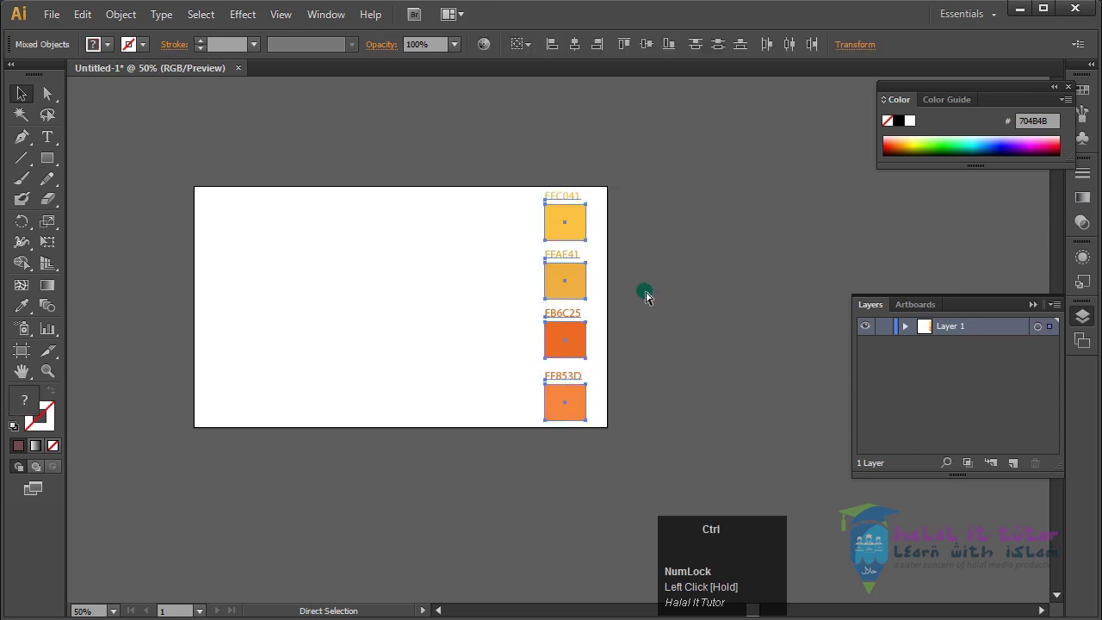
key(ctrl+c)
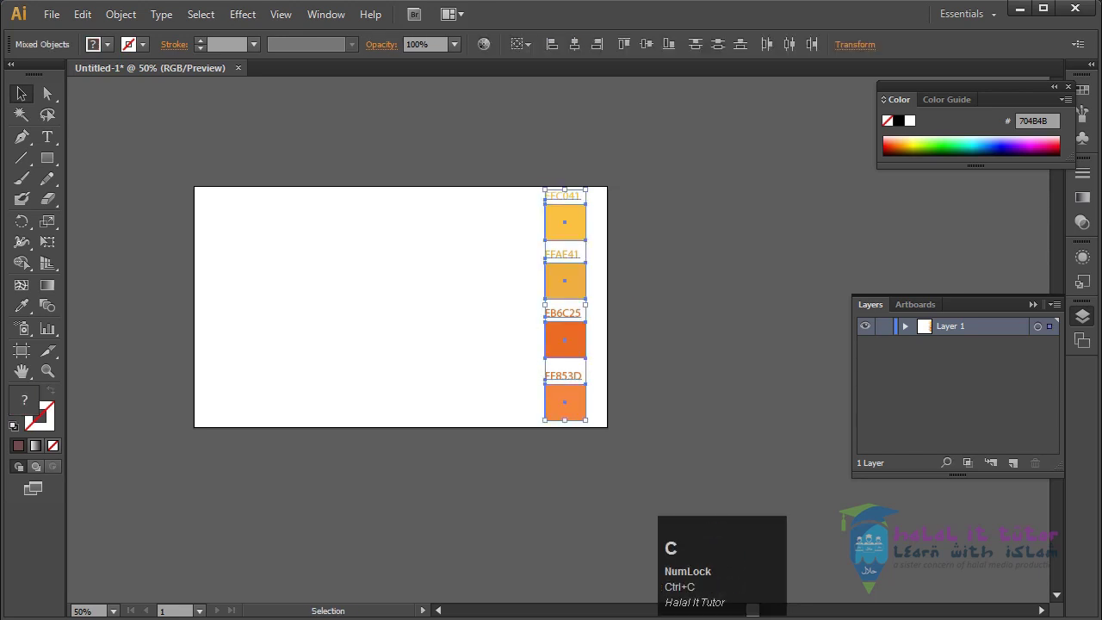
click(242, 318)
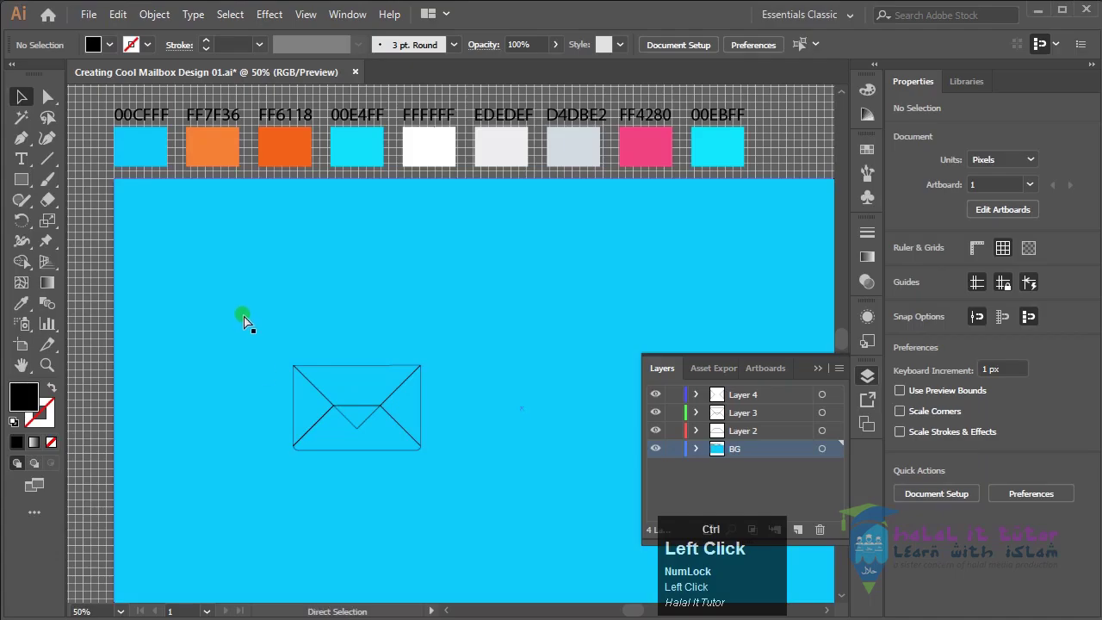
key(ctrl+v)
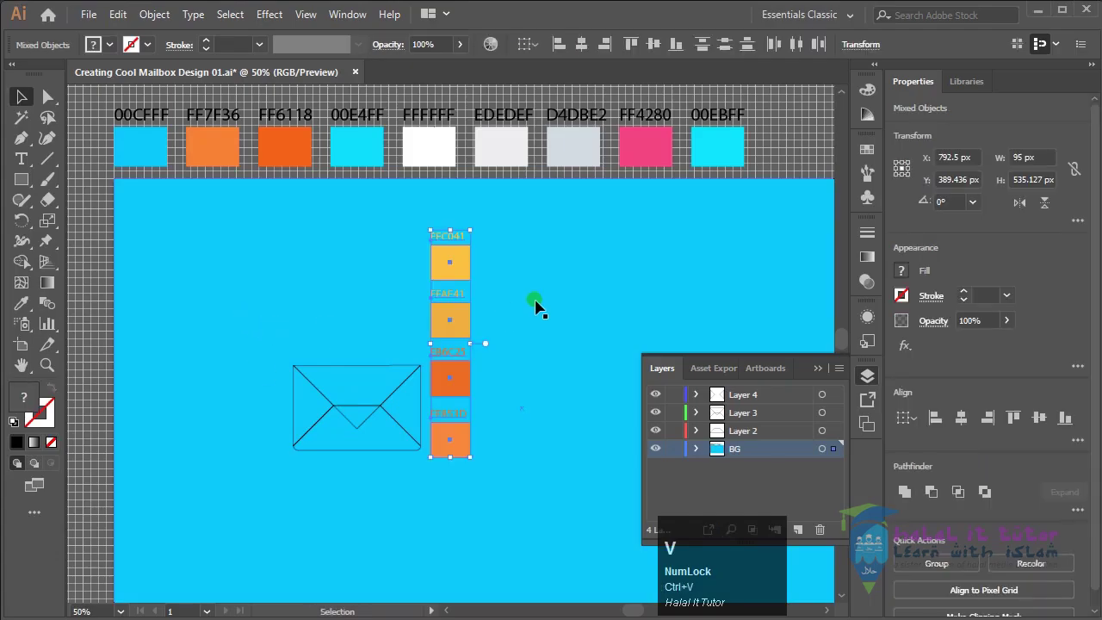
Step: Move the pasted swatches and labels outside the artboard beside its left edge, and enlarge them
drag(457, 321, 97, 290)
key(space)
drag(279, 275, 374, 276)
drag(191, 280, 180, 276)
drag(195, 415, 216, 468)
drag(180, 199, 175, 220)
click(161, 141)
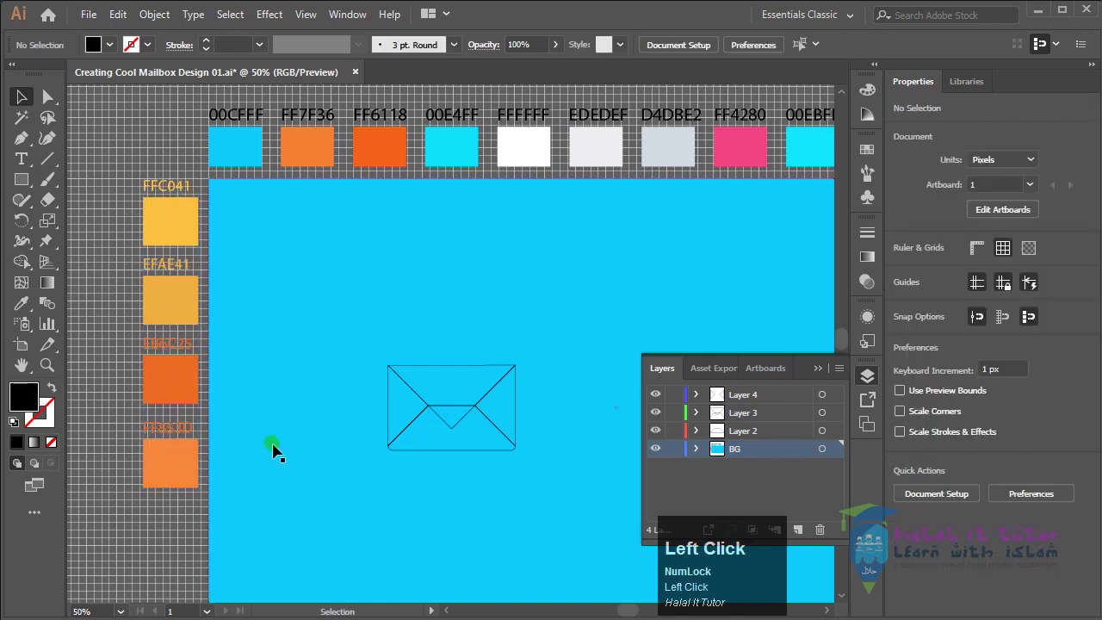
Step: Set the fill of the FFC041, EFAE41, EB6C25 and FF853D labels to black (000000)
key(space)
drag(399, 510, 369, 482)
click(157, 409)
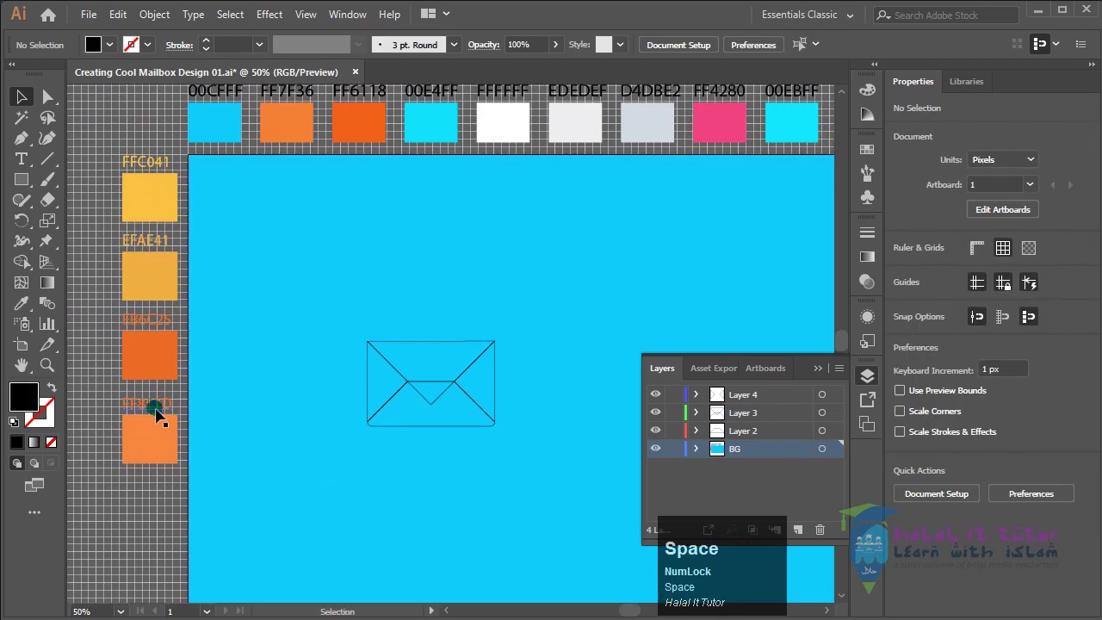
shift+click(159, 319)
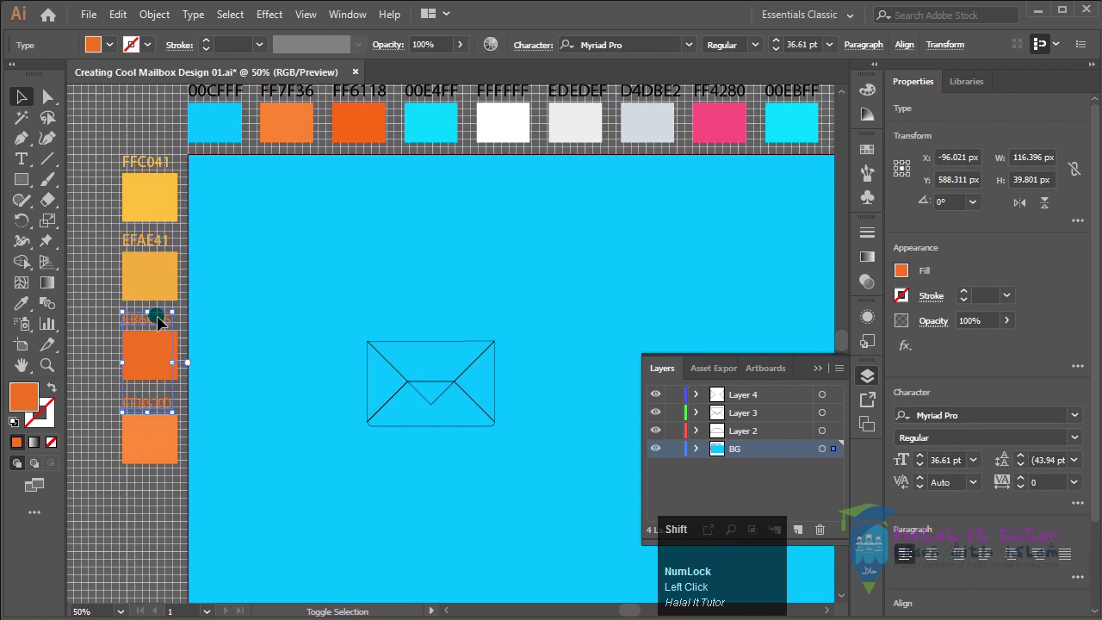
shift+click(159, 242)
shift+click(158, 162)
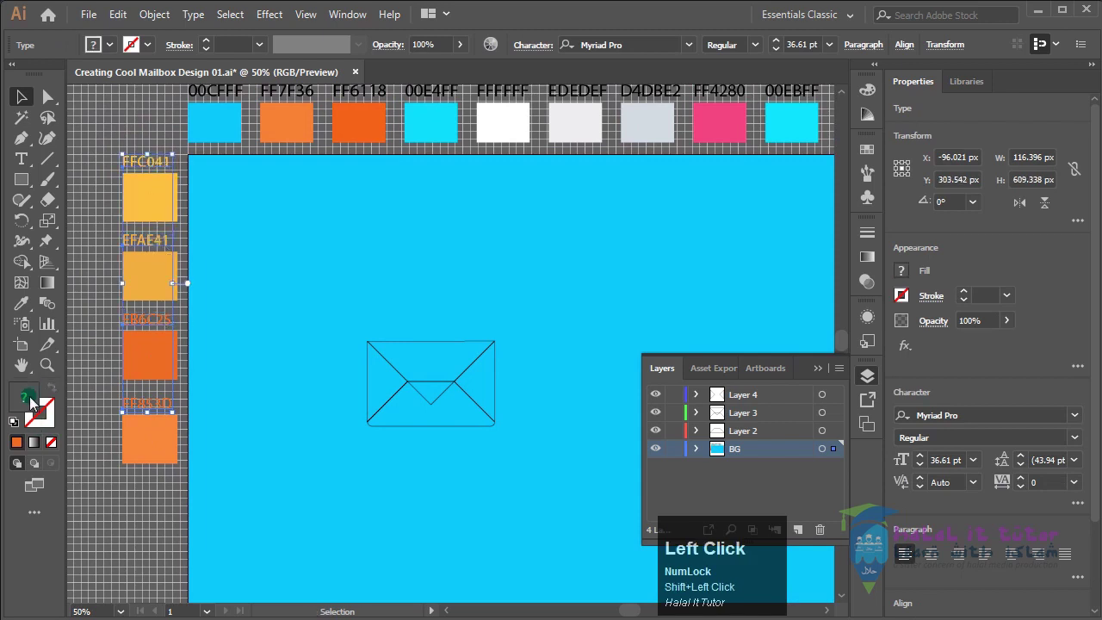
double_click(31, 403)
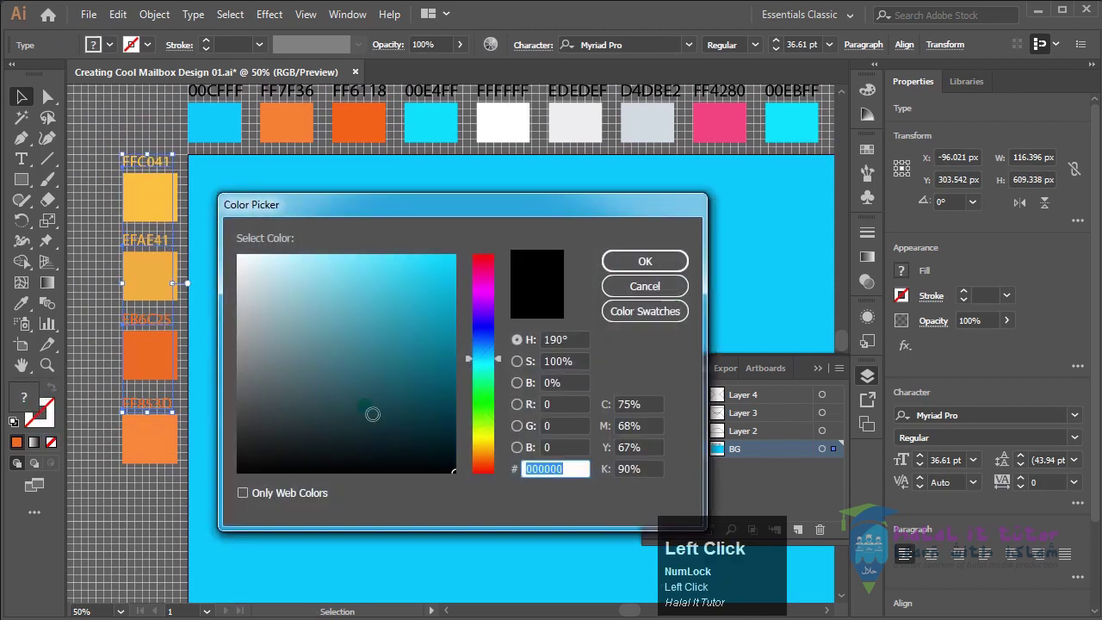
click(645, 261)
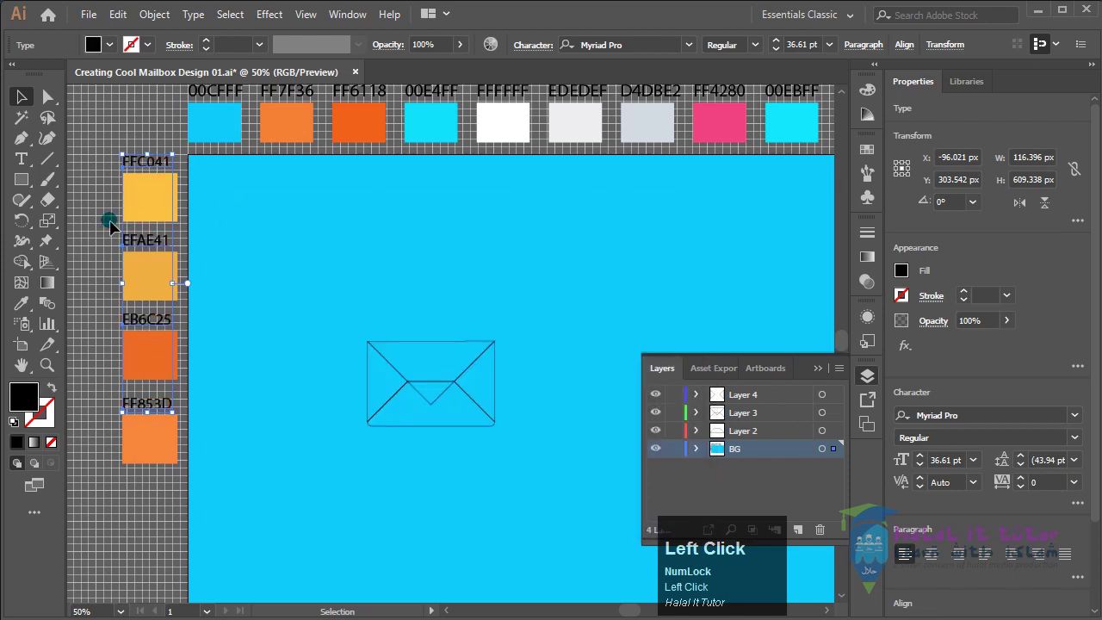
Step: Save the mailbox document to the Desktop as Creating Cool Mailbox Design 02.ai in Adobe Illustrator format, version Illustrator CC
click(188, 337)
key(space)
drag(532, 503, 475, 494)
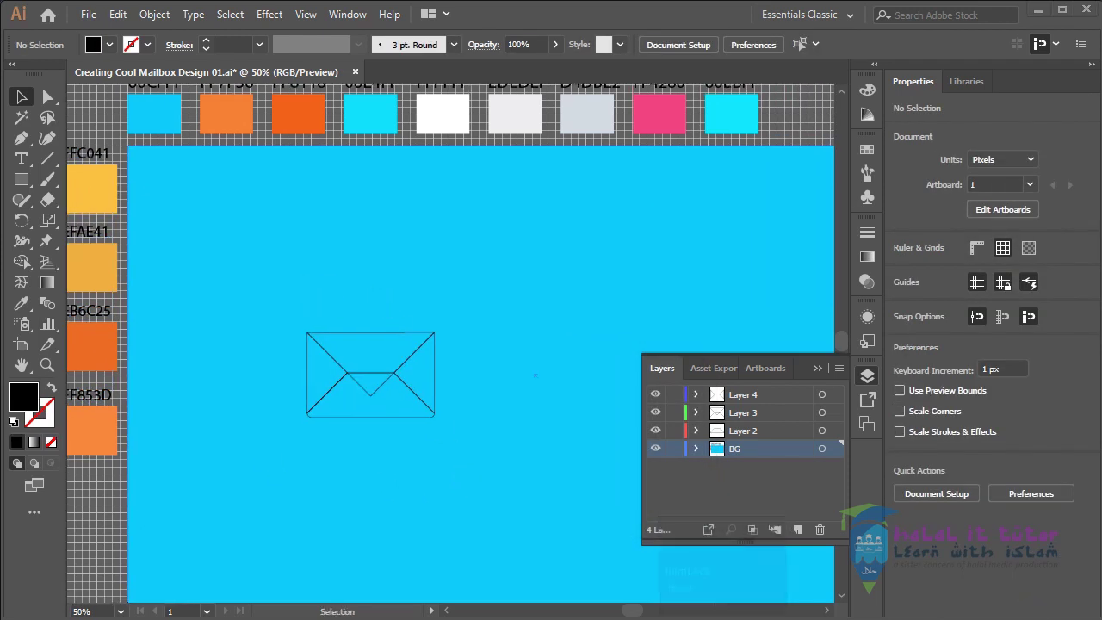
click(89, 15)
click(143, 172)
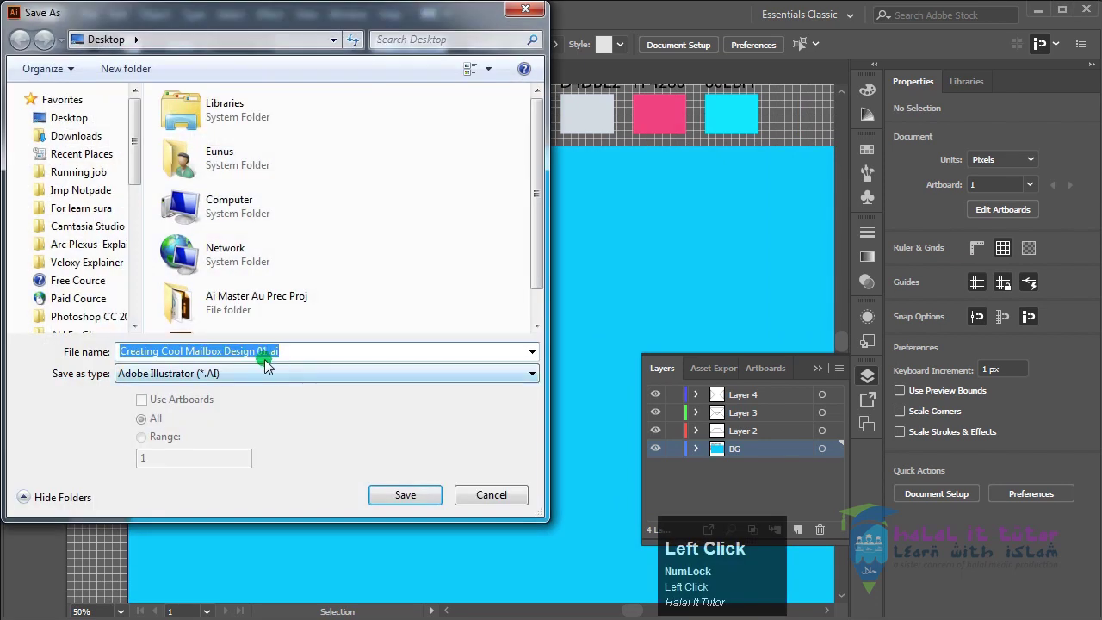
click(263, 353)
key(BackSpace)
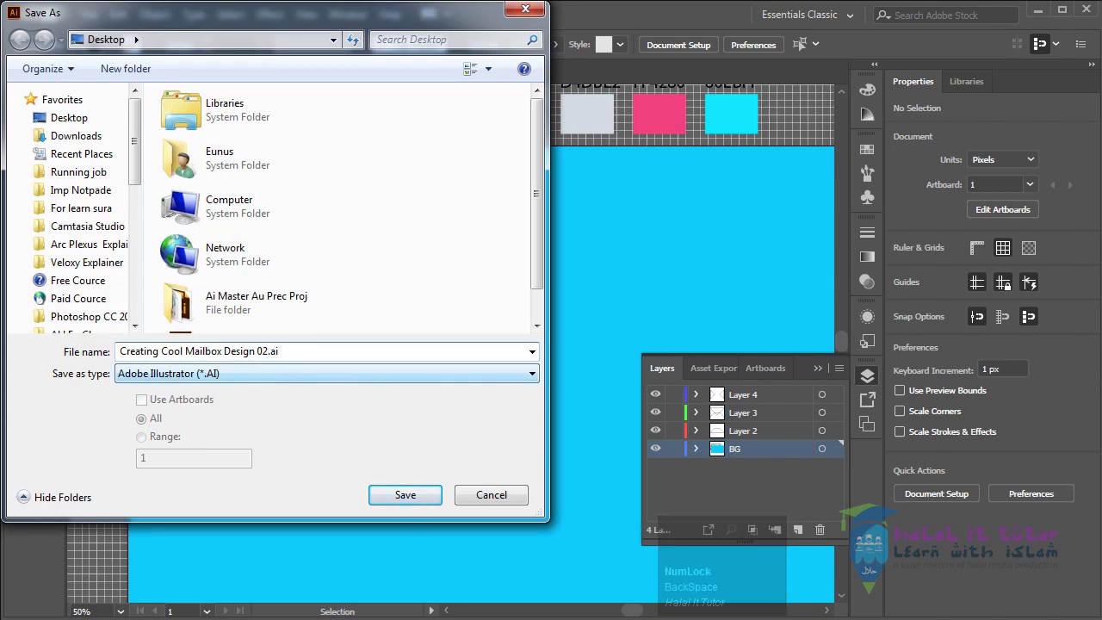
click(405, 497)
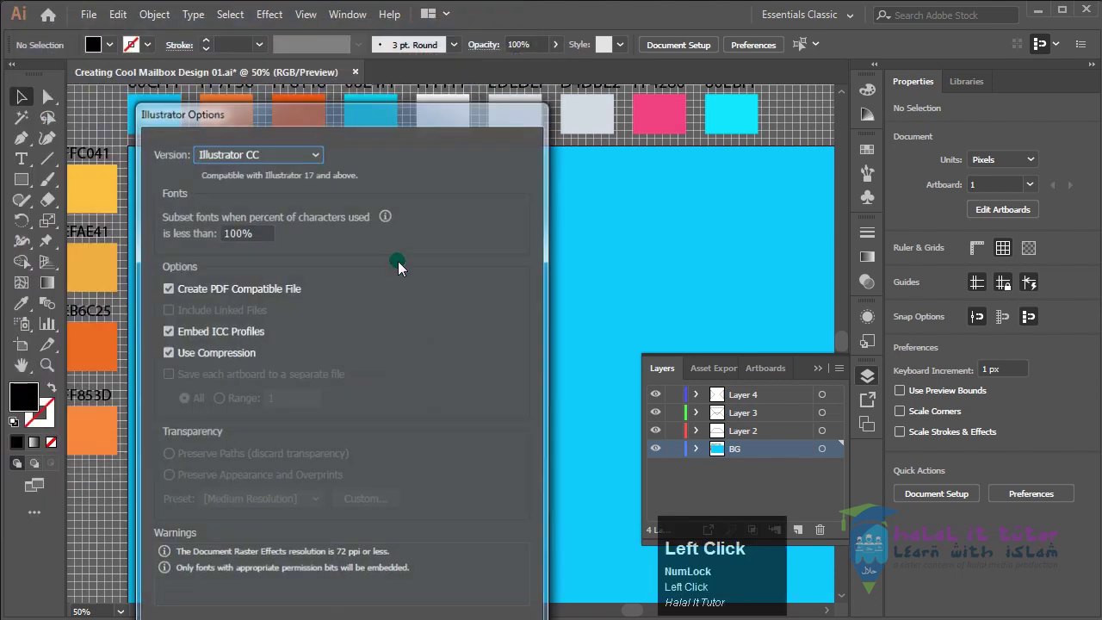
drag(434, 111, 493, 11)
click(469, 539)
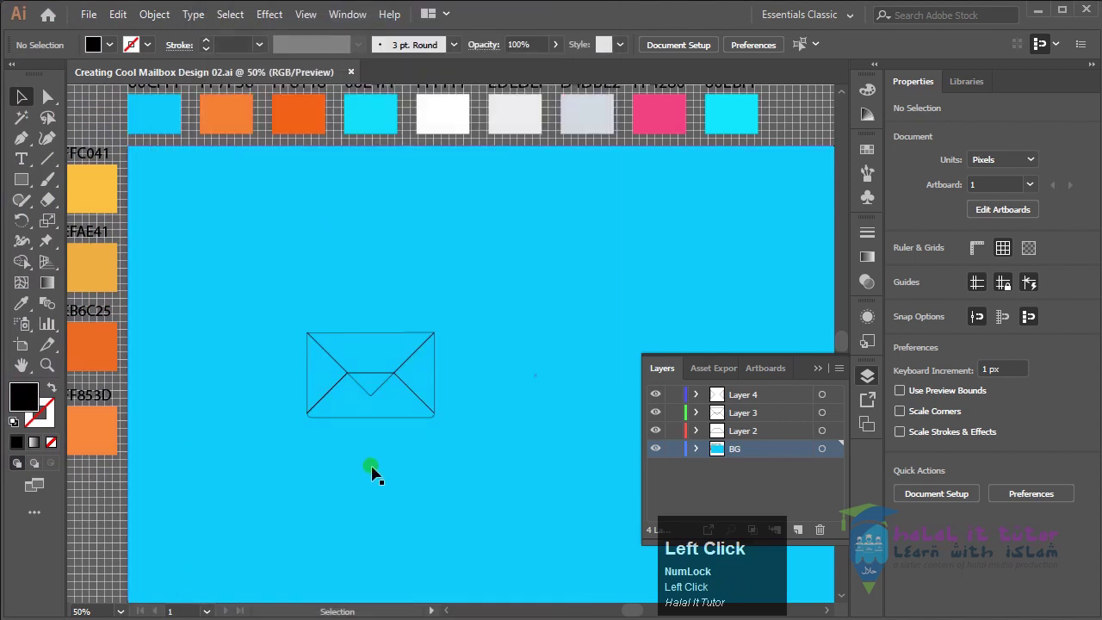
key(space)
drag(321, 378, 360, 371)
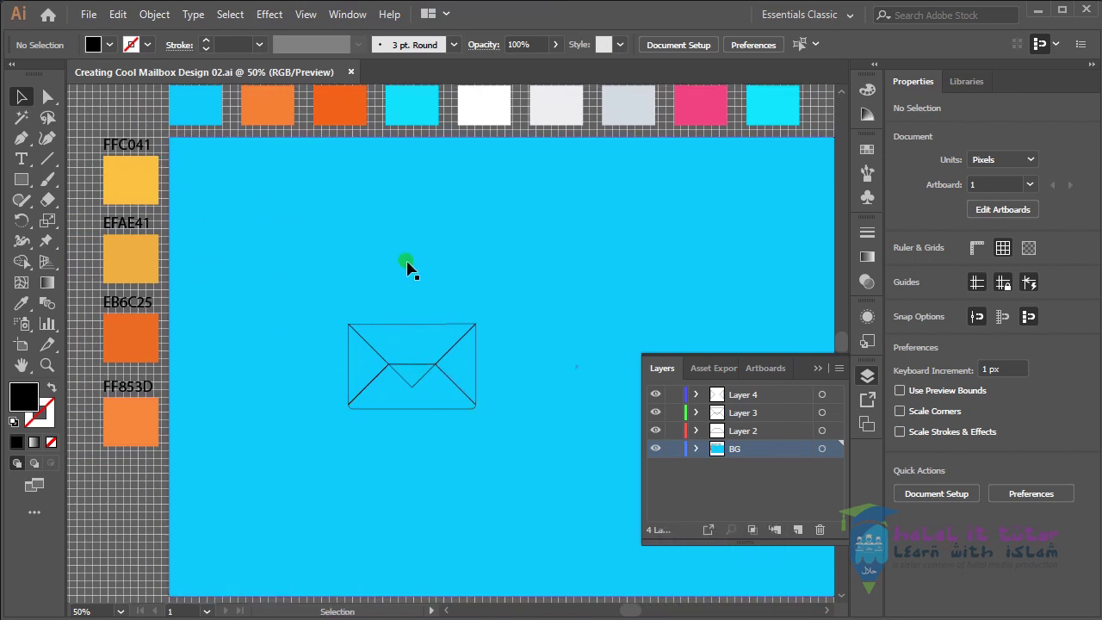
key(space)
drag(598, 284, 559, 307)
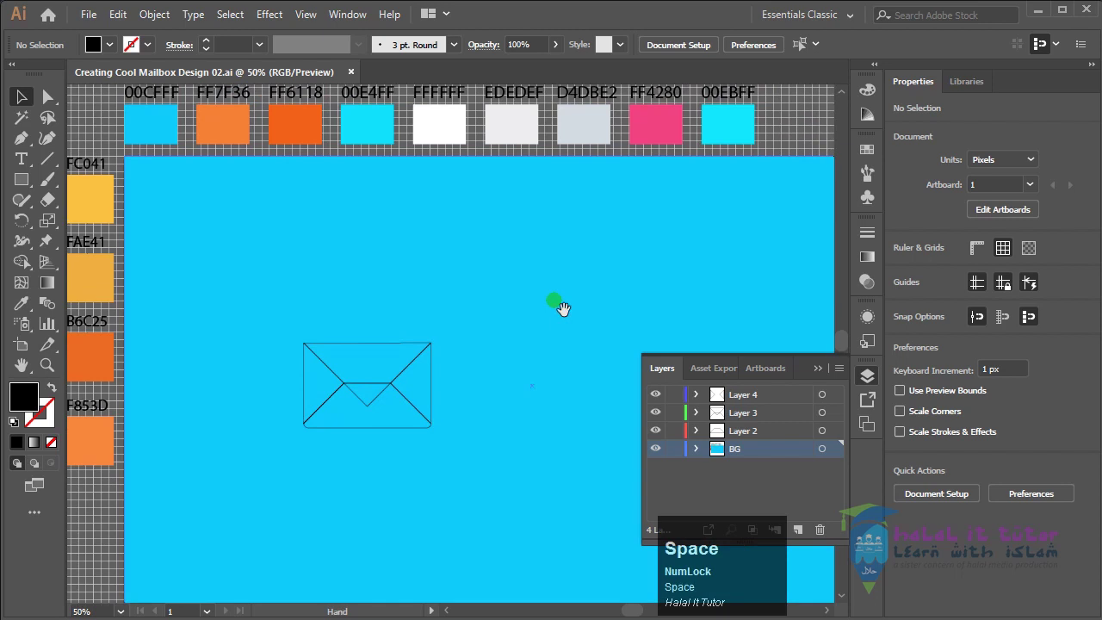